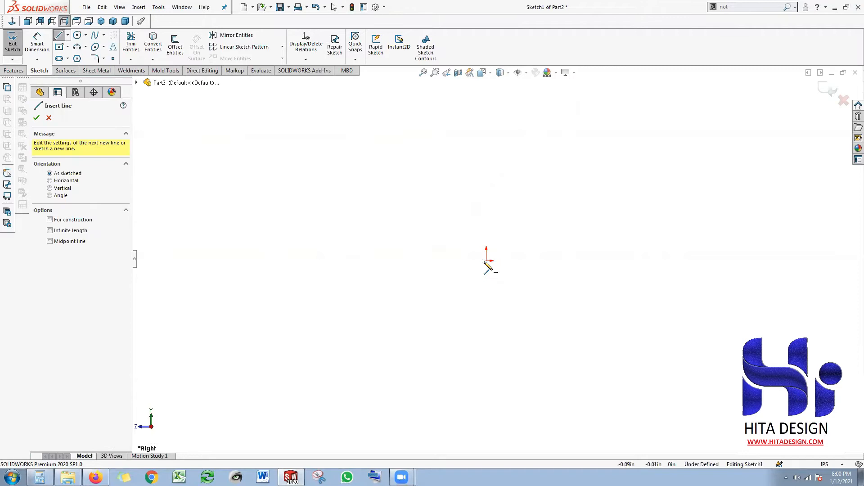
Sketch a horizontal line about 2.44 in long starting at the origin.
click(487, 261)
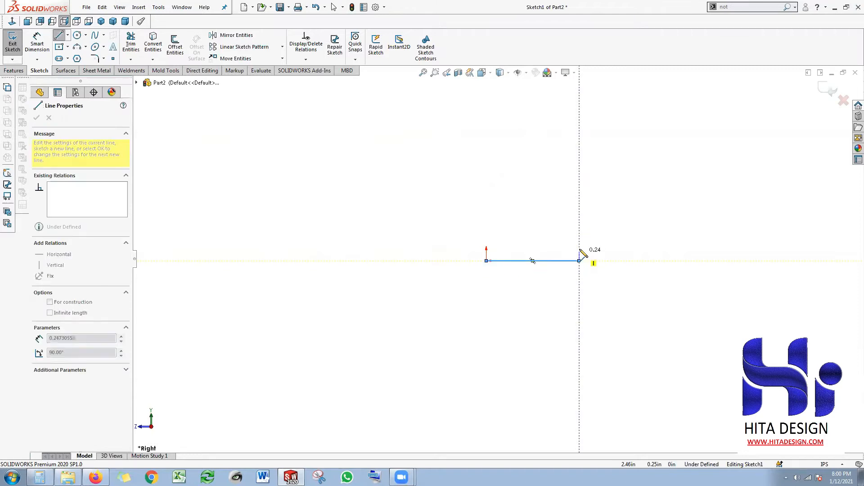
click(578, 261)
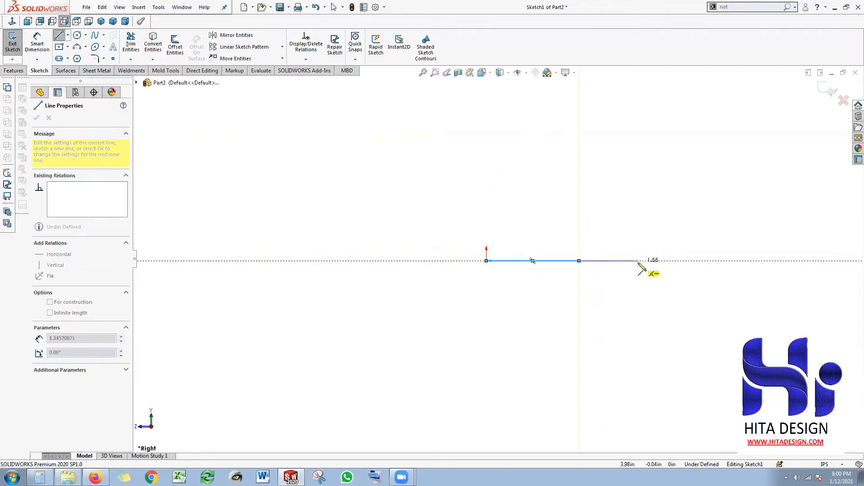
right_click(632, 179)
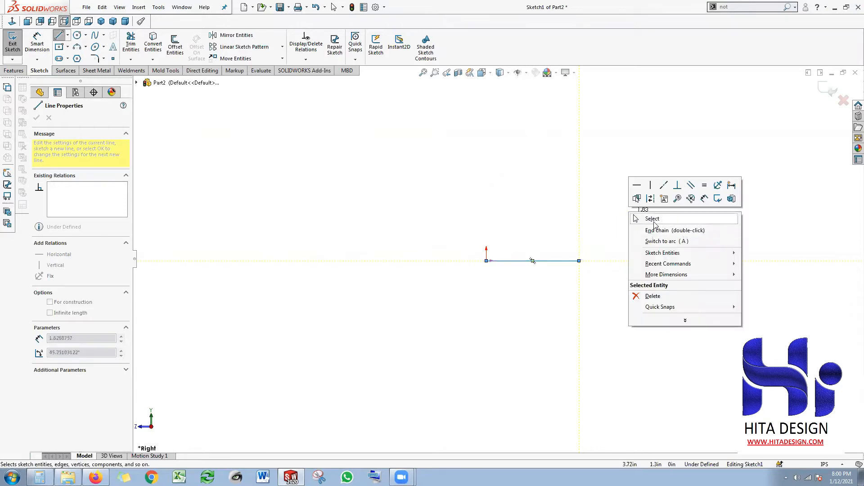
click(644, 216)
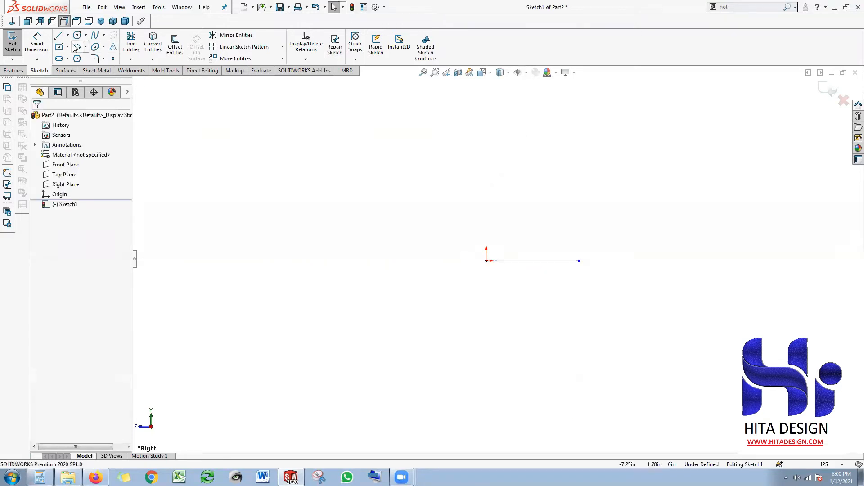
Sketch an upward three-point arc of about 1.08 in radius from the line's free end, finishing level with the line.
click(77, 47)
click(579, 261)
click(661, 261)
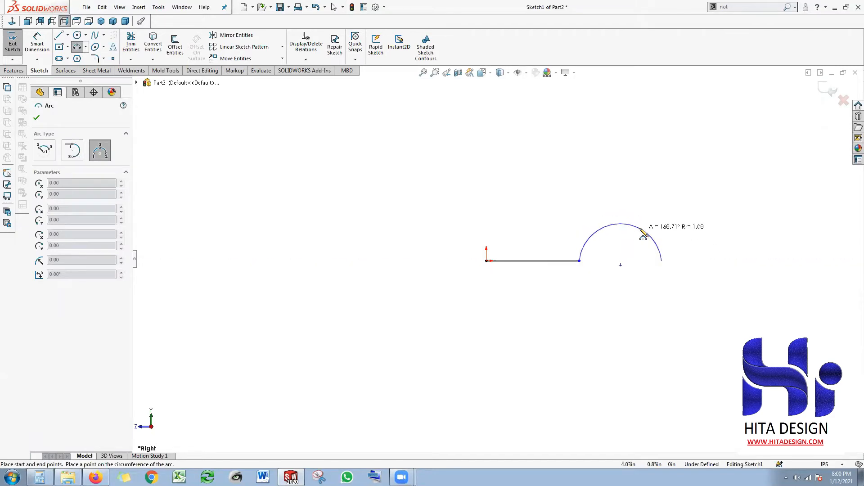
click(643, 234)
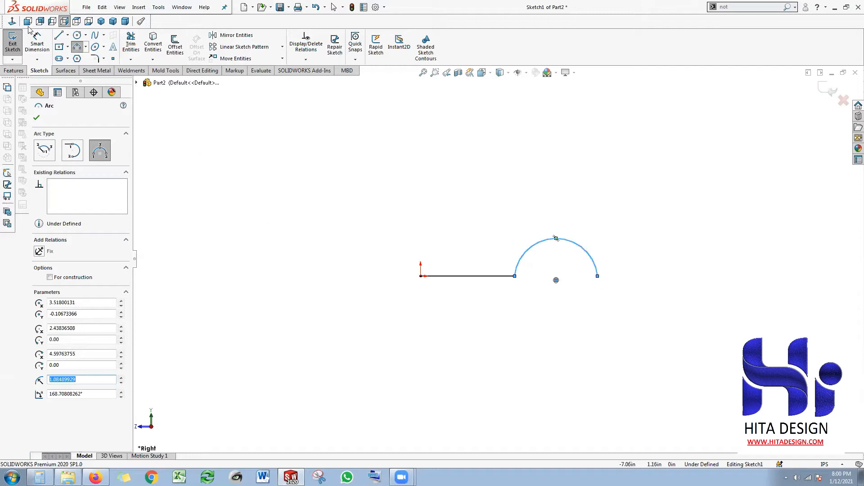
Sketch a horizontal line about 0.59 in long from the arc's free end, followed by a tall vertical line upward.
click(59, 35)
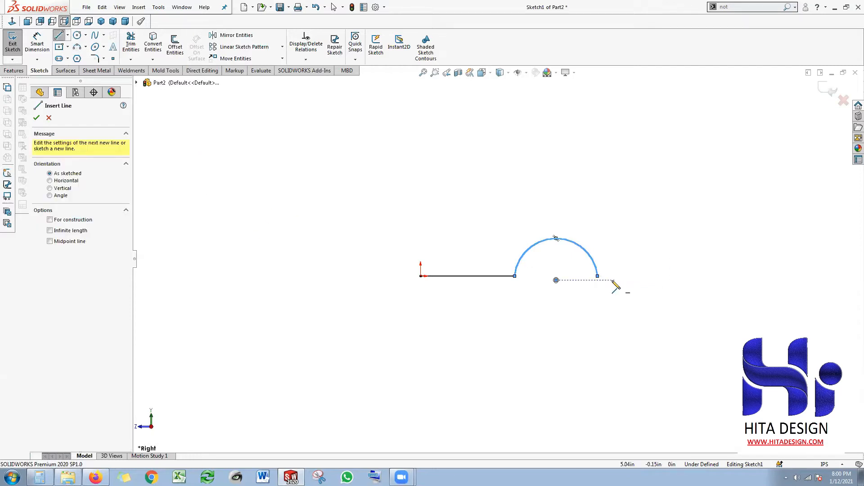
click(597, 277)
click(620, 276)
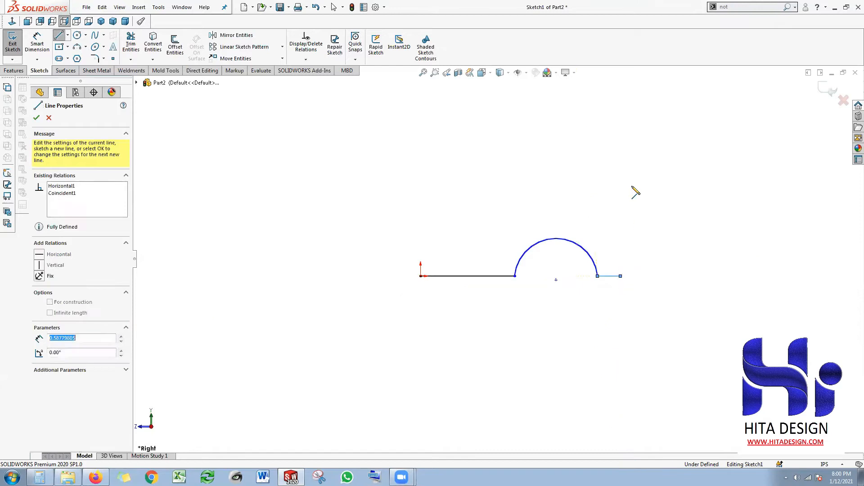
click(620, 164)
Continue the profile back toward the origin with a top edge containing a rectangular notch about 1.55 in wide.
click(602, 164)
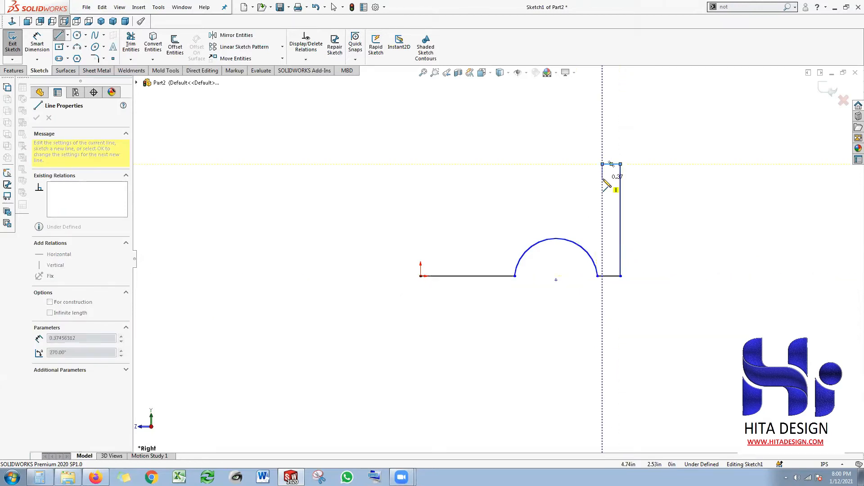
click(603, 179)
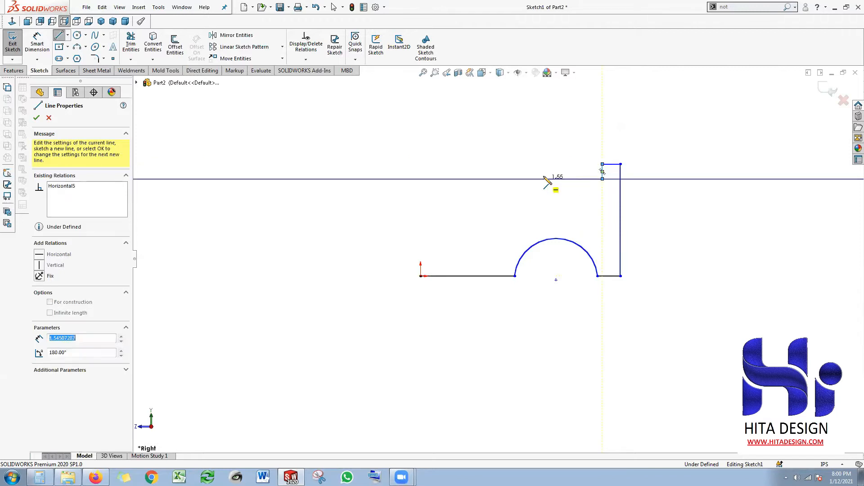
click(543, 178)
click(544, 164)
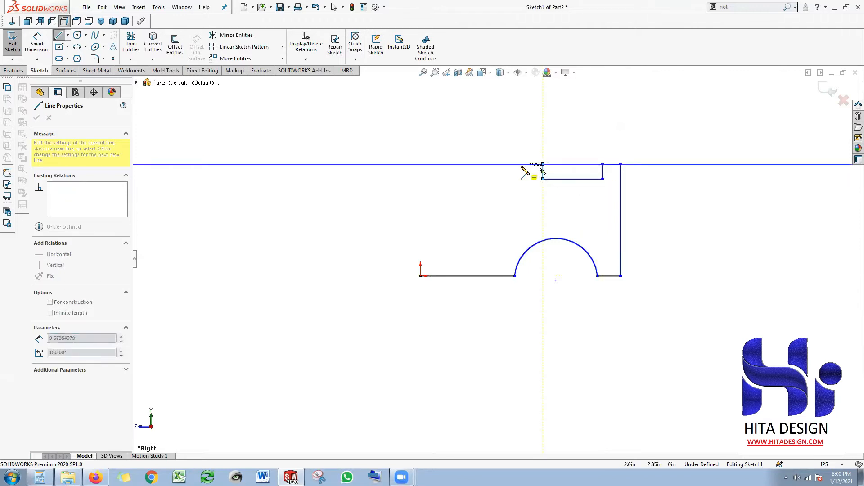
click(521, 164)
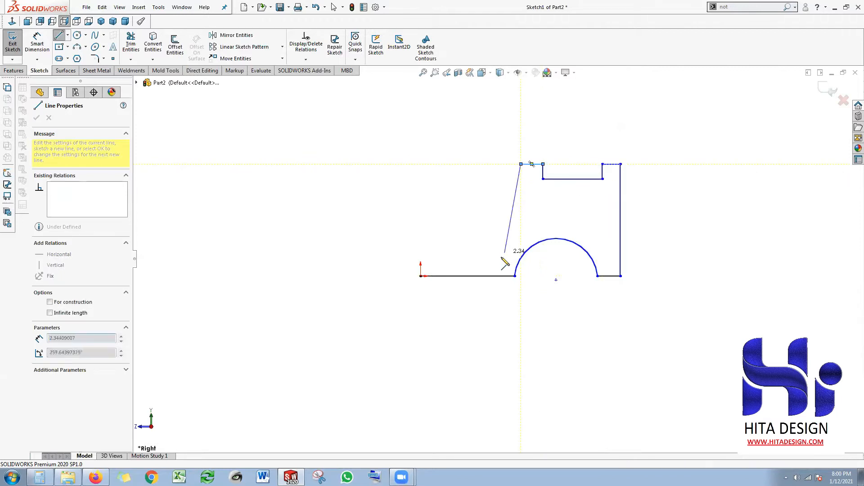
Sketch a slanted line from the end of the top edge down onto the base line and end the chain.
click(490, 276)
right_click(468, 177)
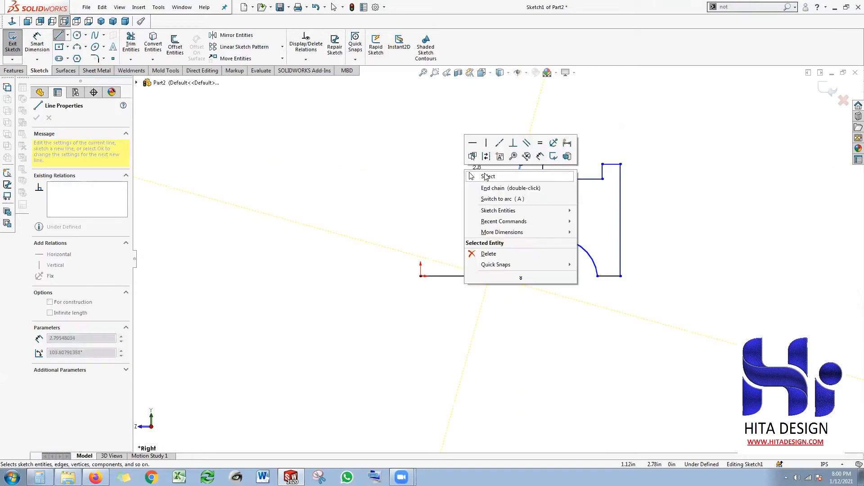
click(486, 177)
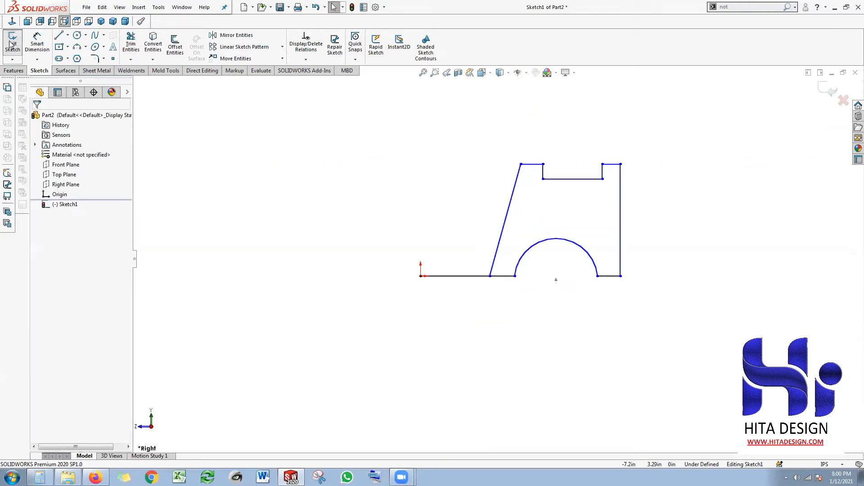
Sketch a short vertical line up from the origin and a horizontal line about 1.98 in long to the slanted line.
click(59, 35)
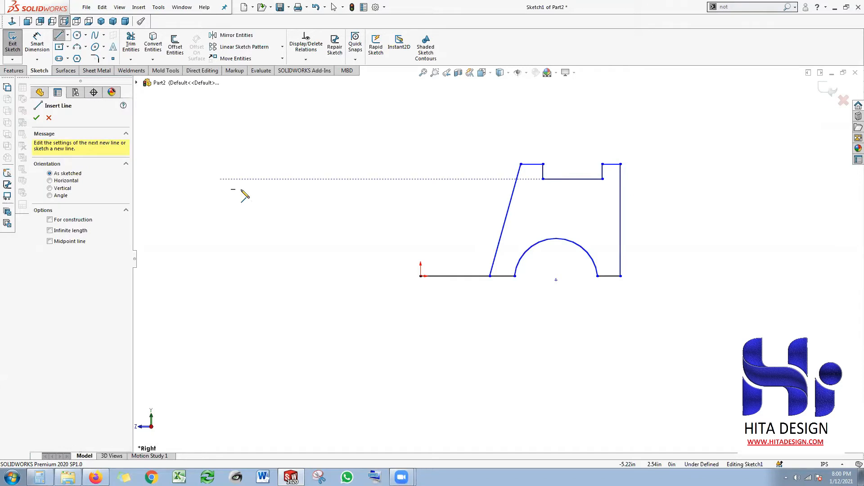
click(421, 276)
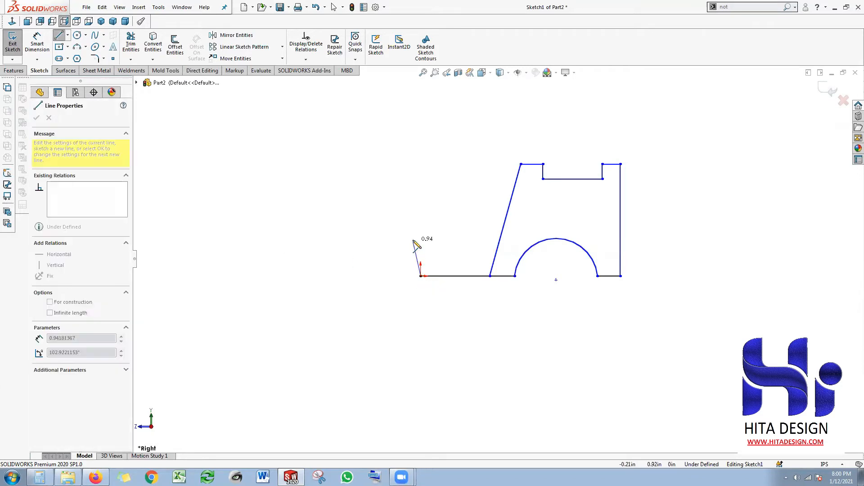
click(420, 249)
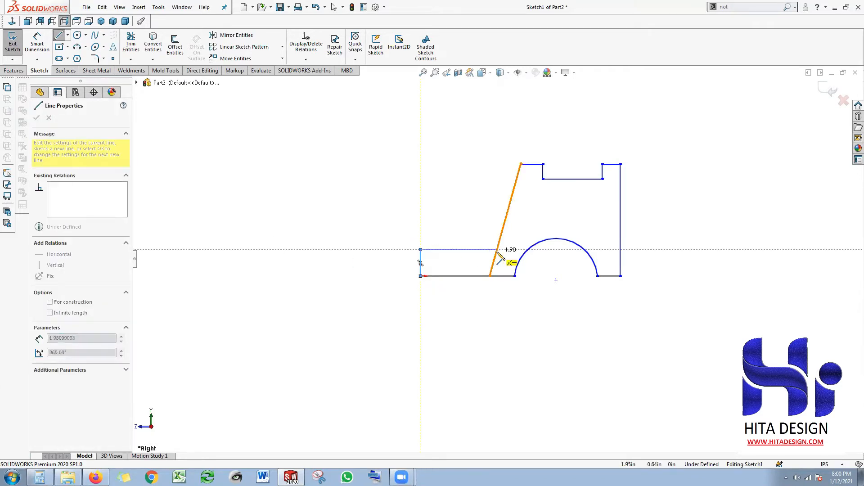
right_click(479, 212)
click(495, 213)
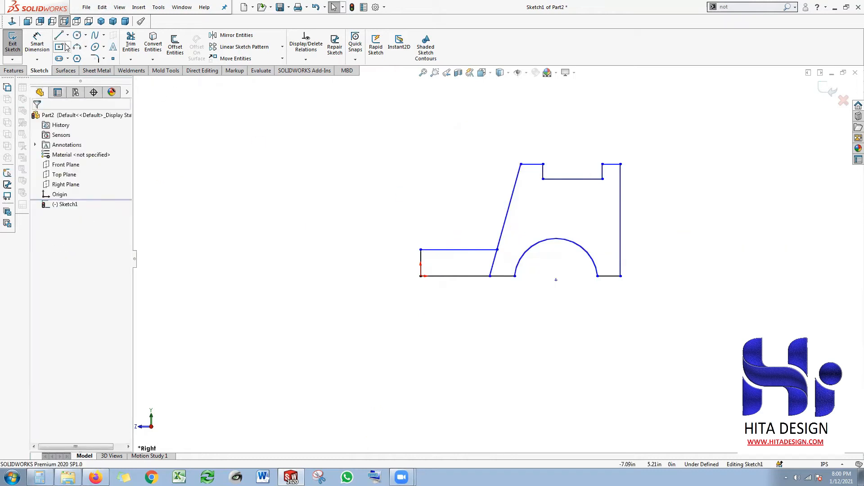
Power trim the slanted line's lower piece between the step's horizontal line and the base line.
click(135, 45)
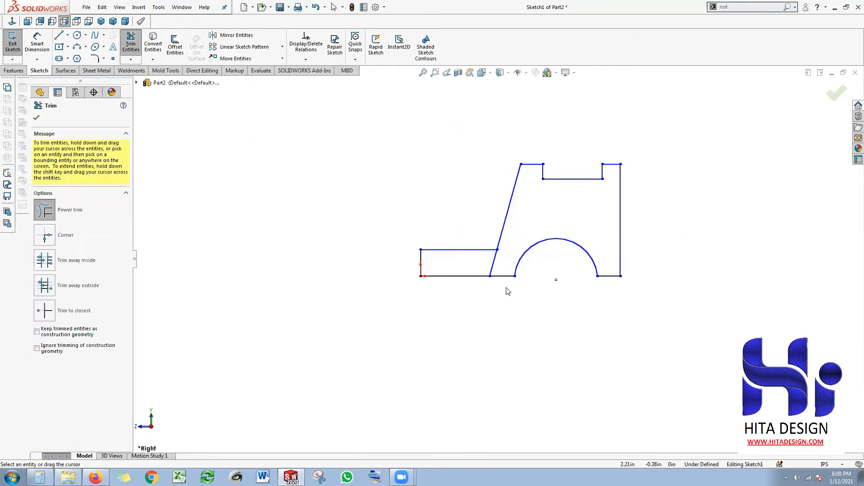
drag(508, 265, 480, 267)
click(37, 118)
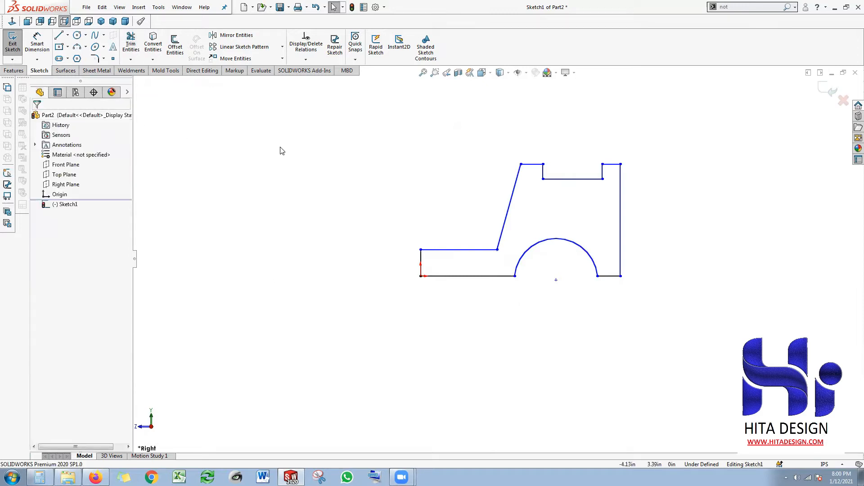
Apply a vertical relation to the slanted line.
click(515, 198)
click(554, 156)
click(505, 299)
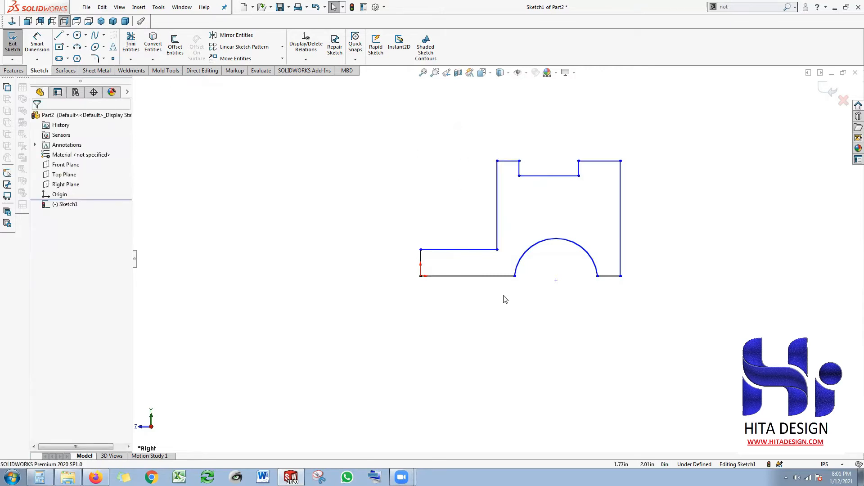
Change the document's unit system to MMGS.
scroll(548, 289, up, 2)
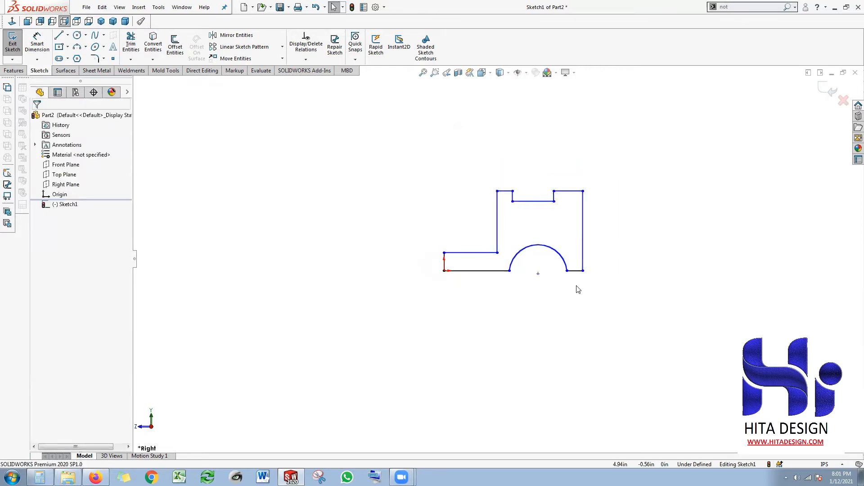
scroll(562, 273, up, 1)
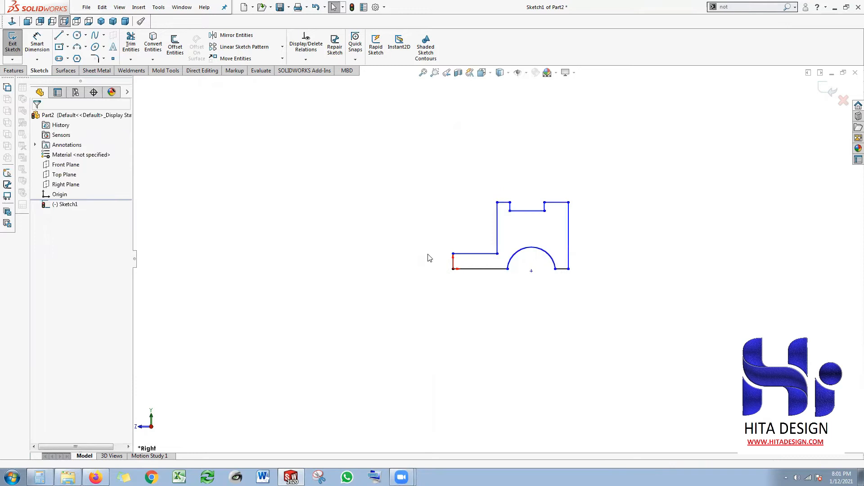
scroll(418, 252, down, 1)
scroll(493, 267, up, 1)
scroll(576, 266, down, 1)
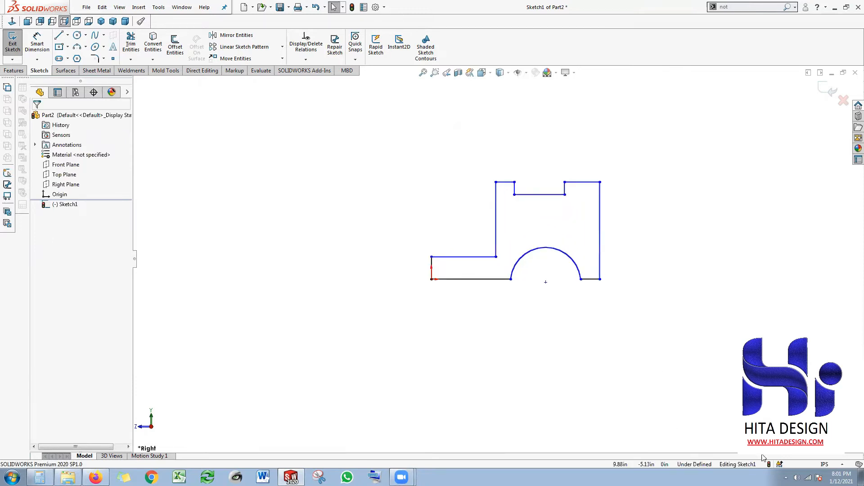
click(813, 466)
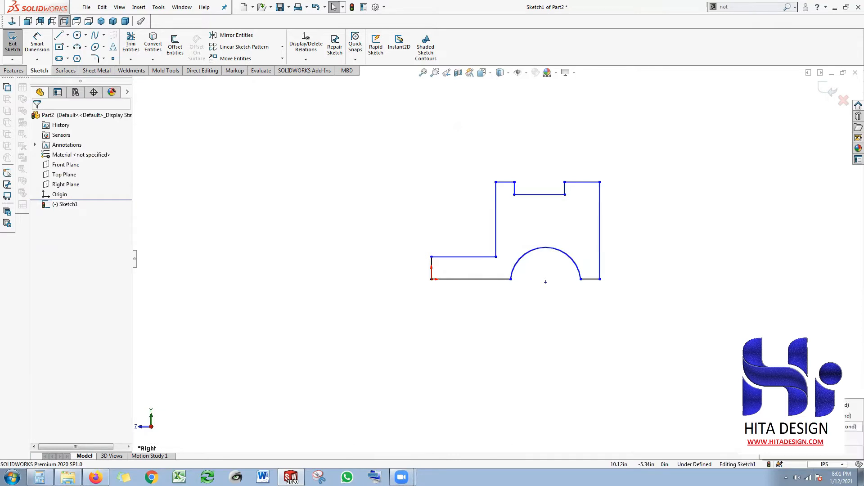
click(813, 427)
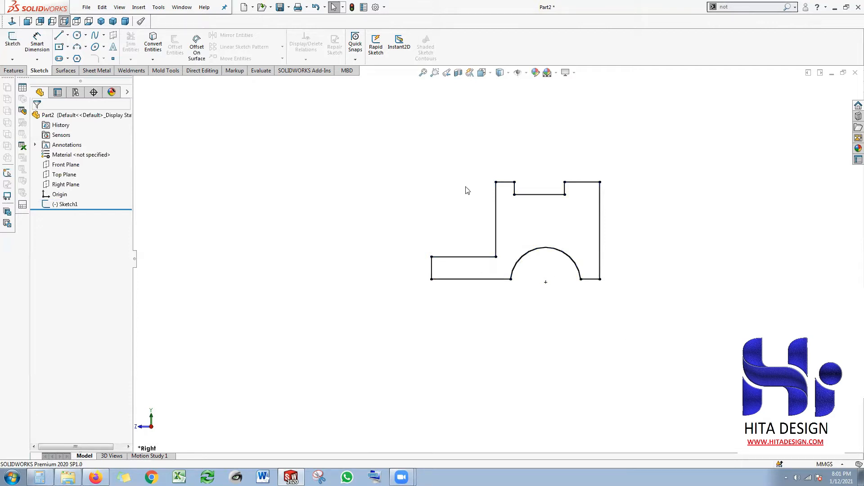
Reopen the profile sketch for editing and dimension the arc's radius at 24 mm.
right_click(66, 203)
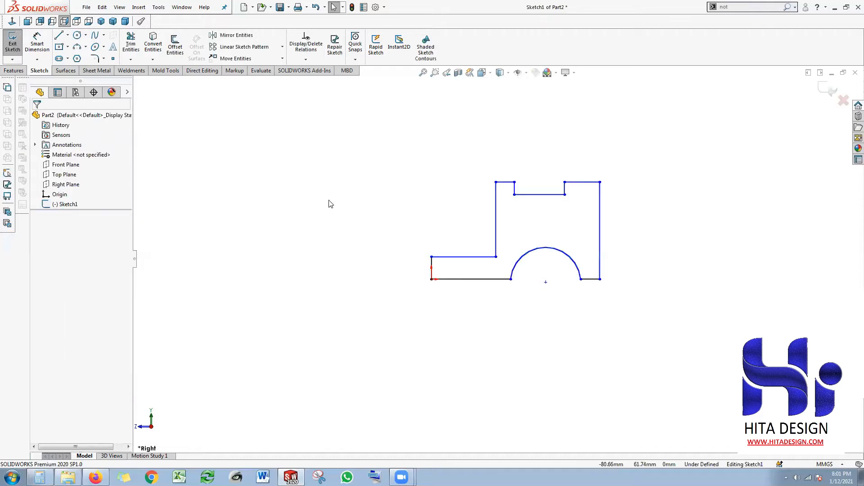
scroll(536, 274, down, 3)
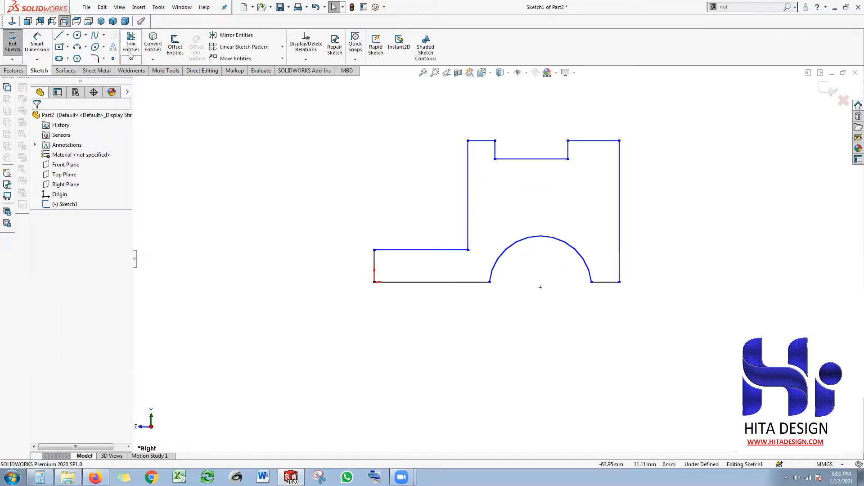
click(36, 45)
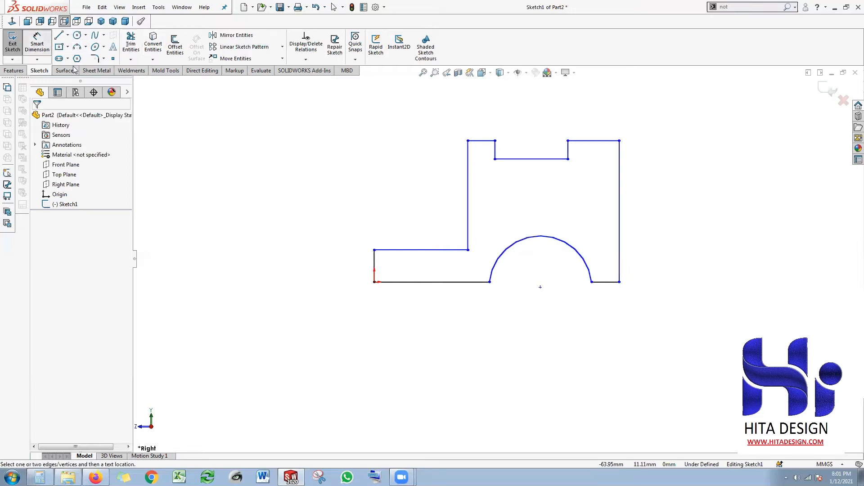
click(502, 256)
click(480, 280)
text(24)
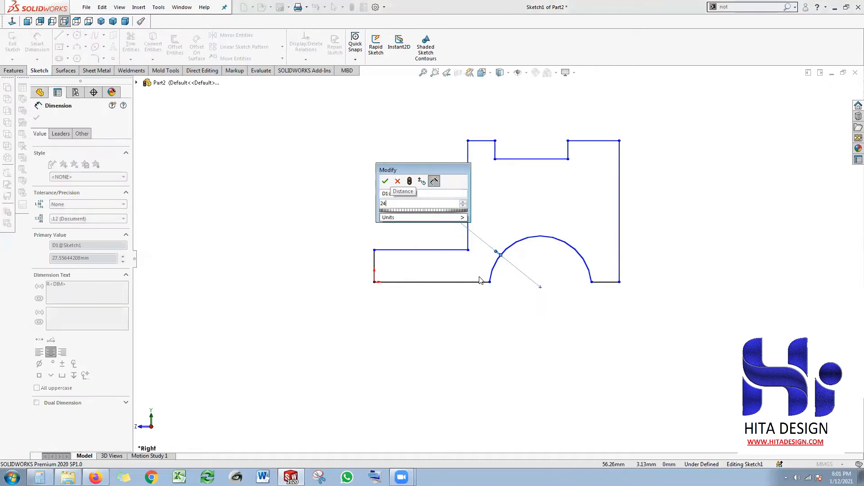
key(Return)
click(612, 317)
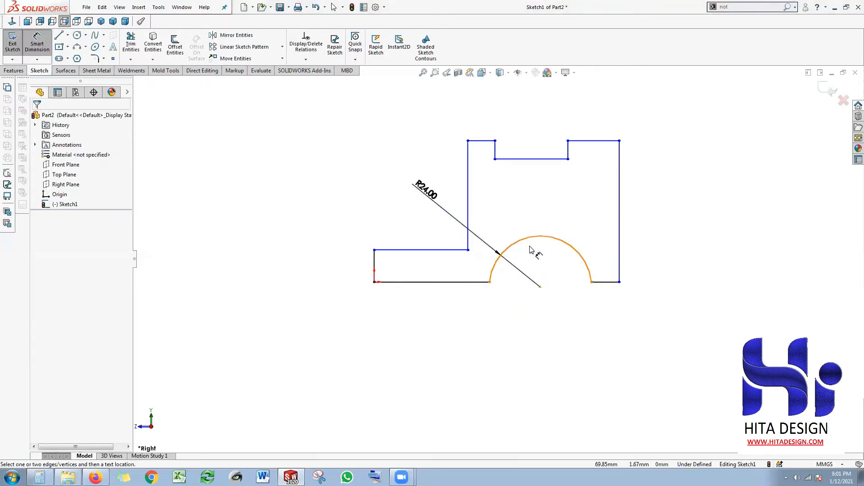
Dimension the notch depth from the top line right of the notch to the notch floor at 10 mm.
scroll(544, 280, up, 1)
scroll(552, 282, down, 2)
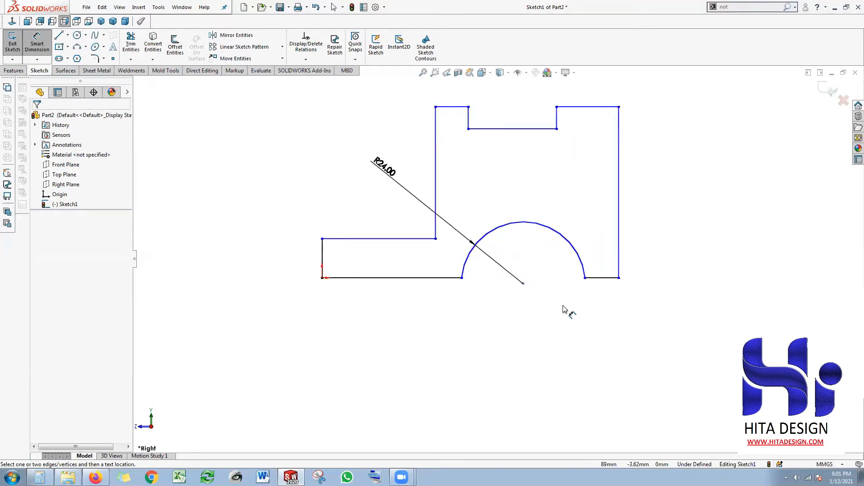
scroll(541, 295, up, 1)
scroll(547, 288, down, 1)
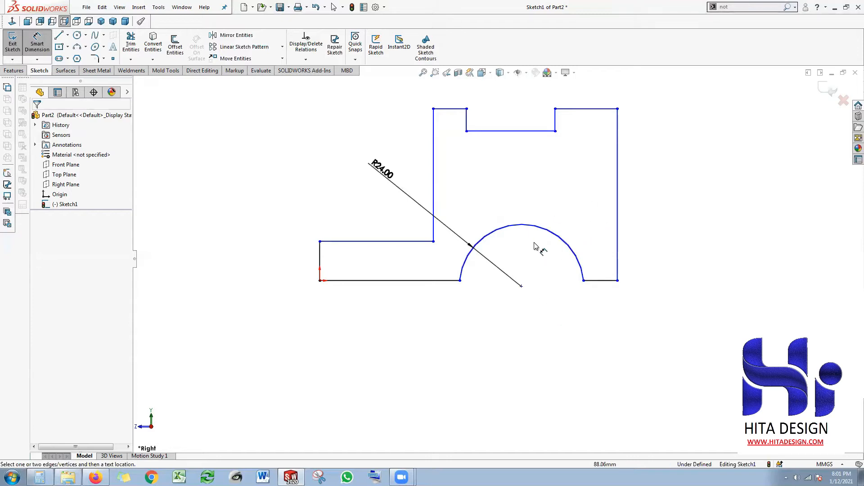
click(577, 109)
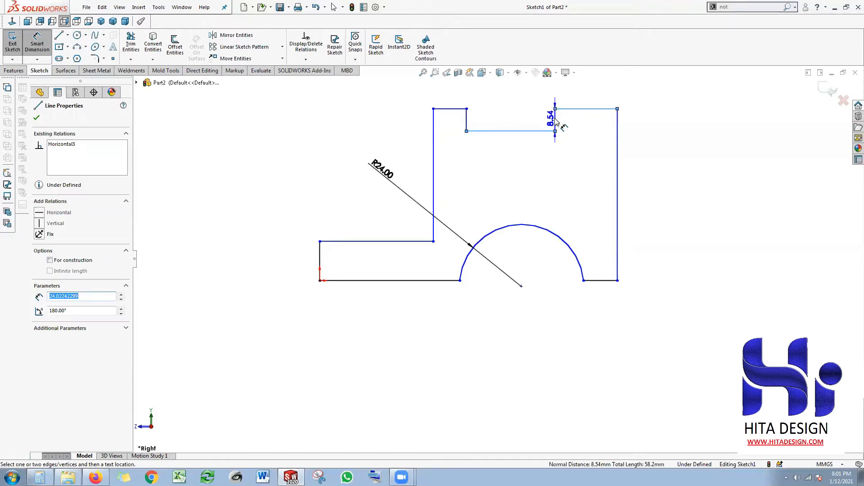
click(522, 125)
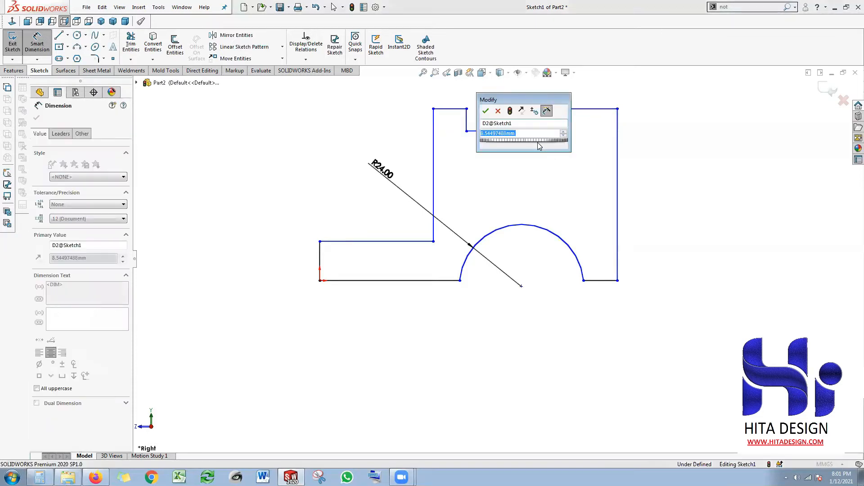
text(10)
key(Return)
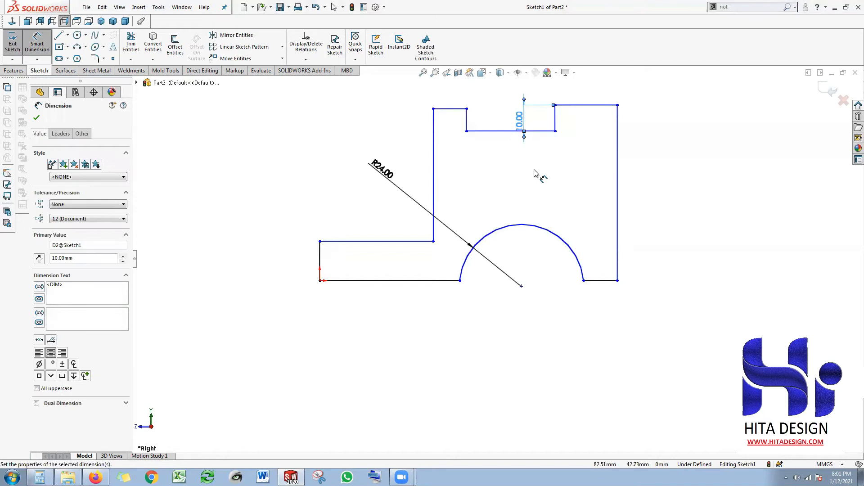
click(684, 163)
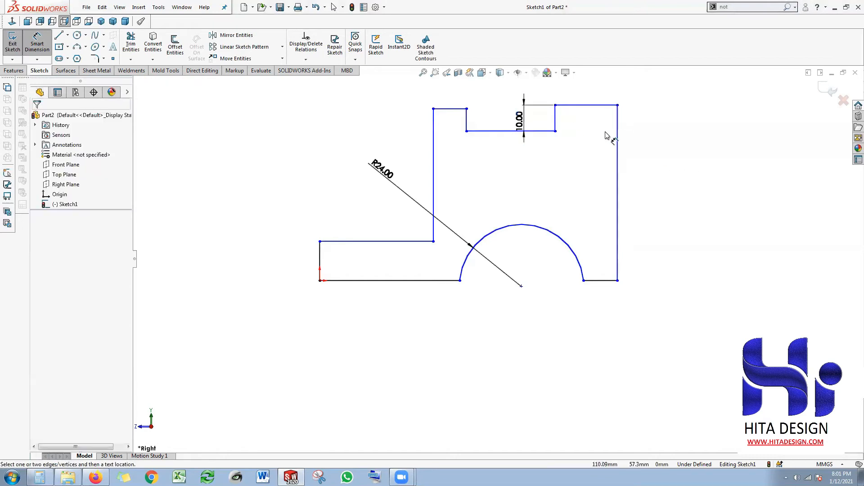
Dimension the two top lines on either side of the notch at 22 mm each.
click(594, 105)
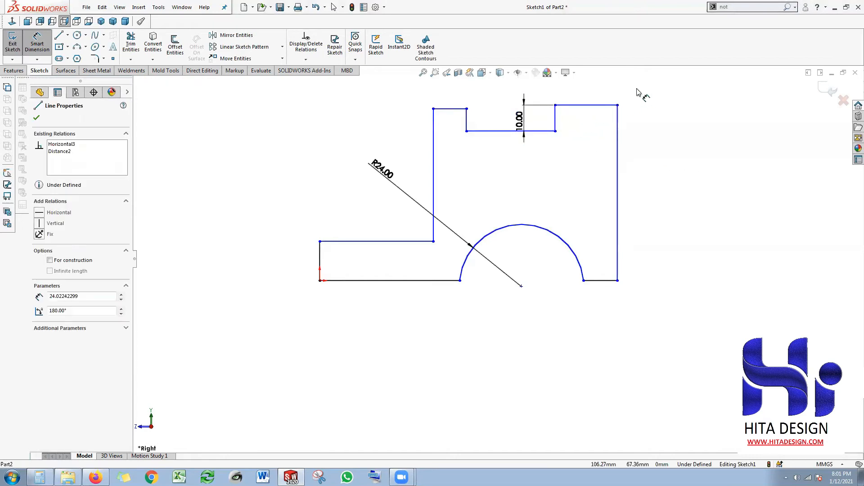
click(639, 98)
text(22)
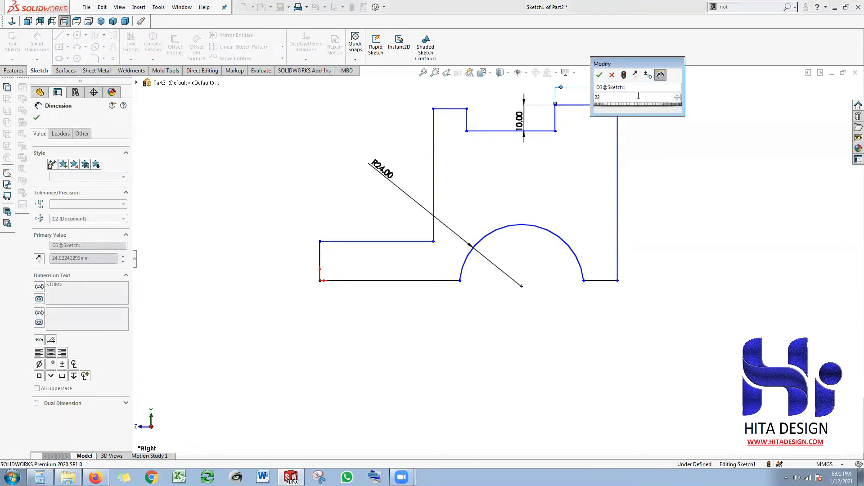
key(Return)
click(450, 109)
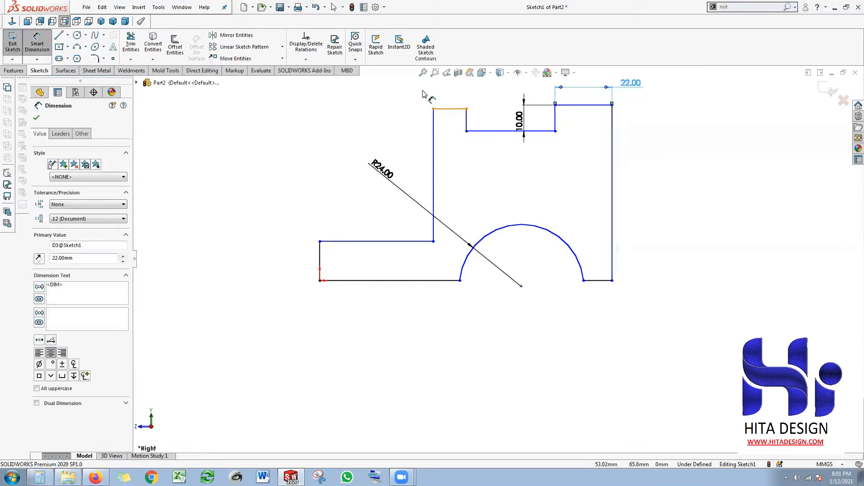
click(420, 92)
text(22)
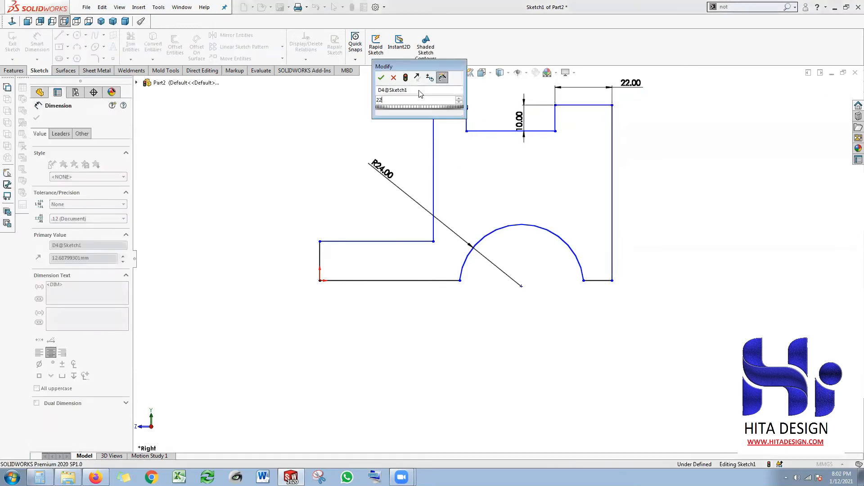
key(Return)
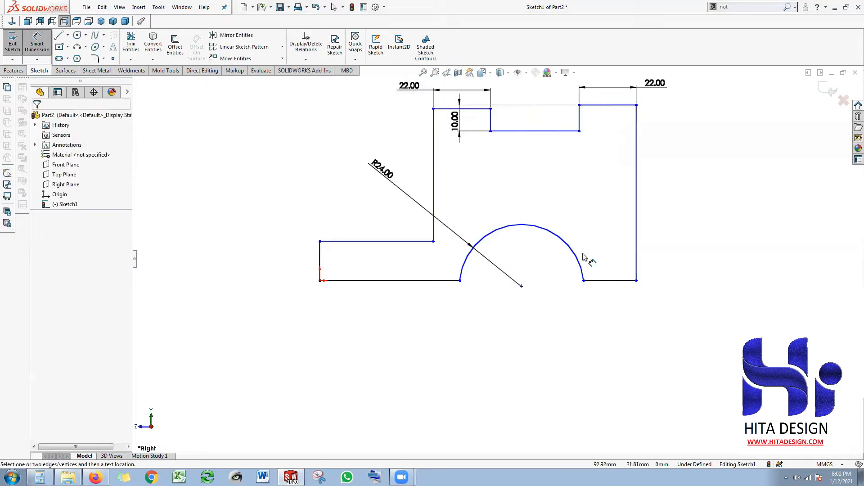
Dimension the short base line right of the arc at 15 mm.
click(607, 281)
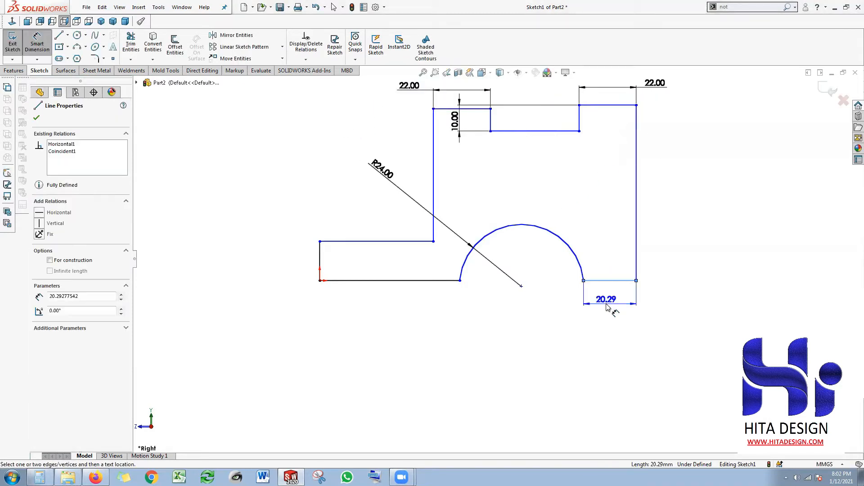
click(607, 301)
text(15)
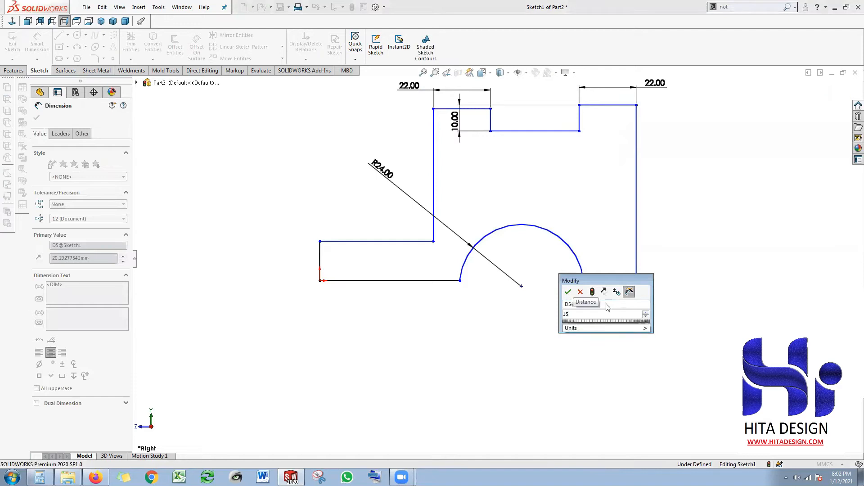
key(Return)
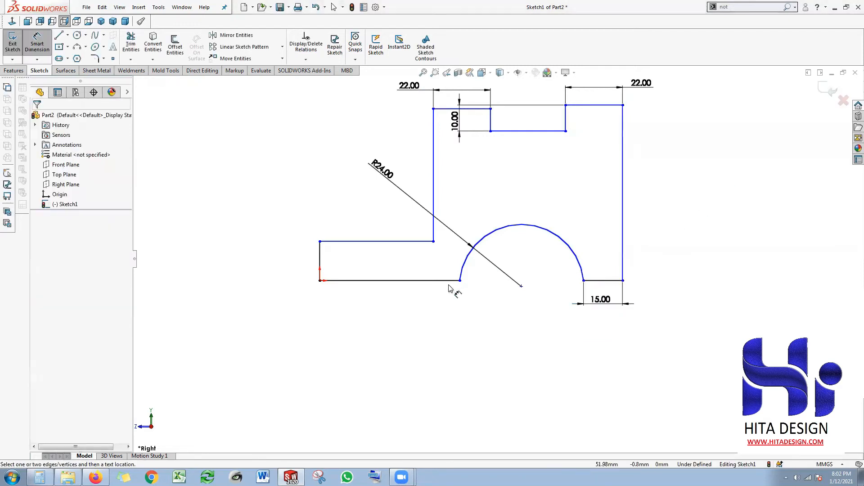
Dimension the horizontal distance from the profile's left edge to the arc's centre at 100 mm.
click(522, 287)
click(320, 257)
click(378, 314)
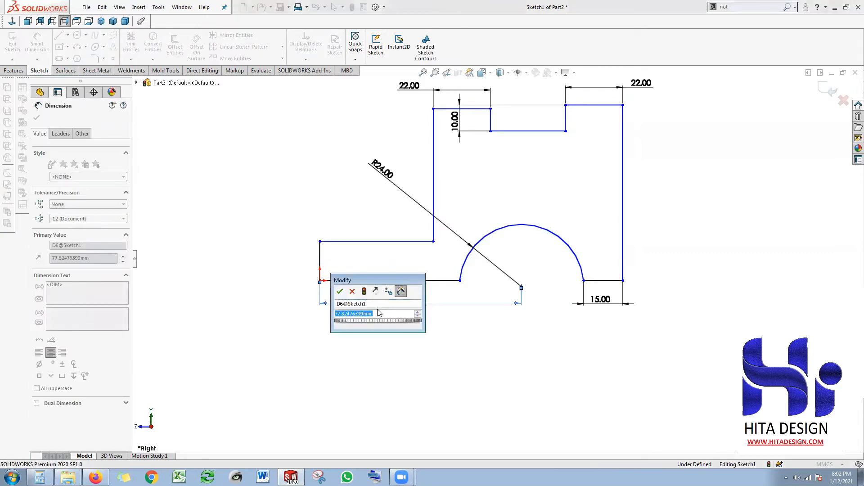
text(100)
key(Return)
click(527, 292)
scroll(605, 143, up, 1)
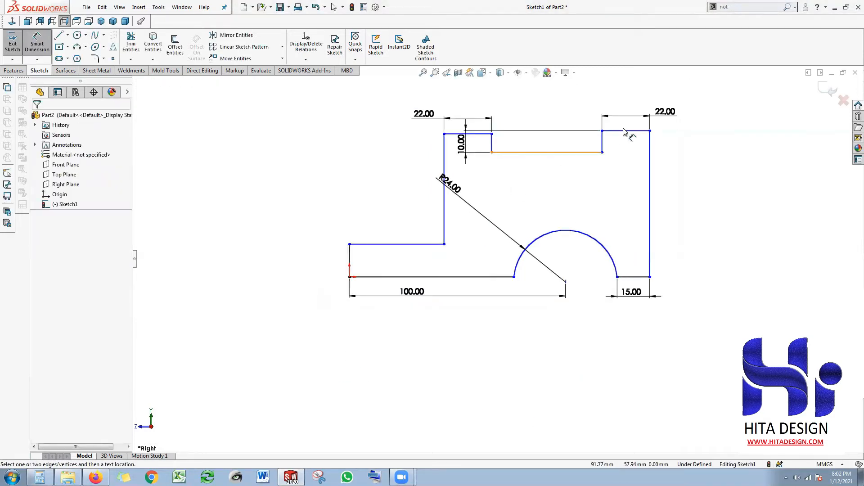
Dimension the width of the notch floor at 30 mm.
click(536, 154)
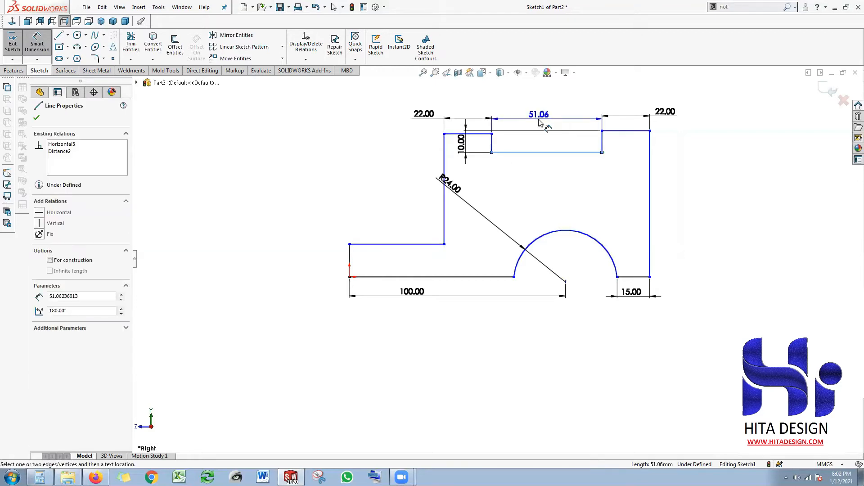
click(540, 119)
text(30)
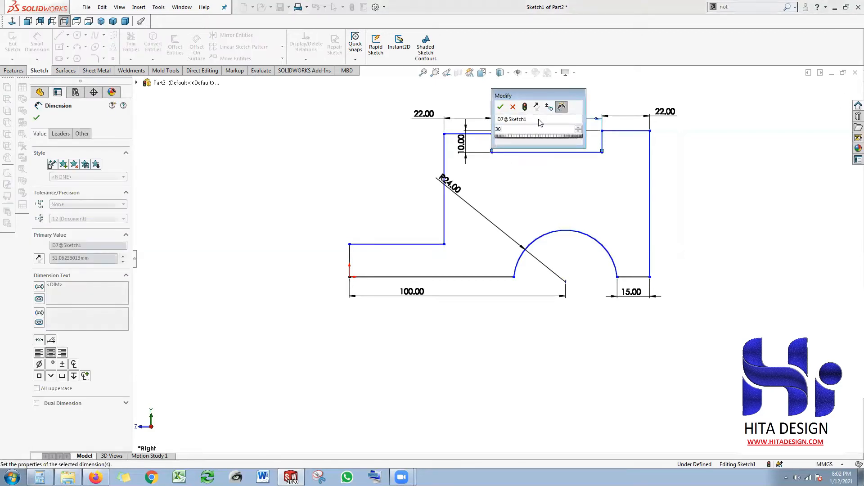
key(Return)
click(690, 169)
scroll(477, 276, up, 1)
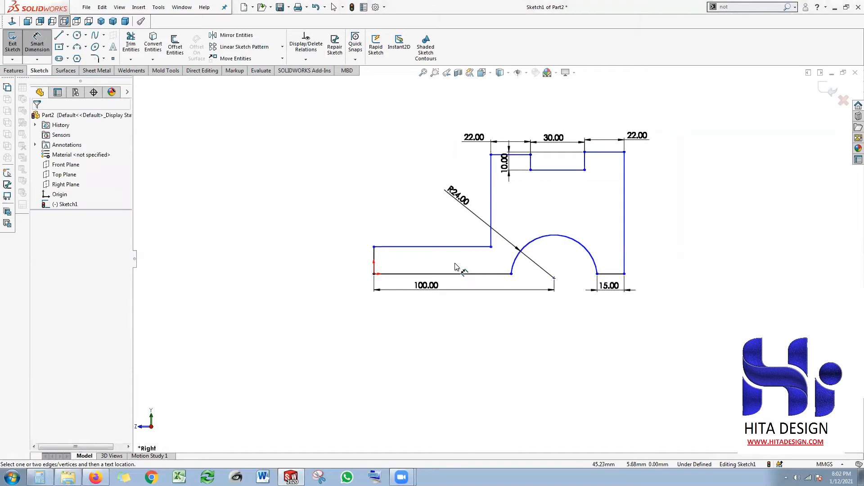
Dimension the low step's height between its top line and the base line at 15 mm.
scroll(455, 262, down, 1)
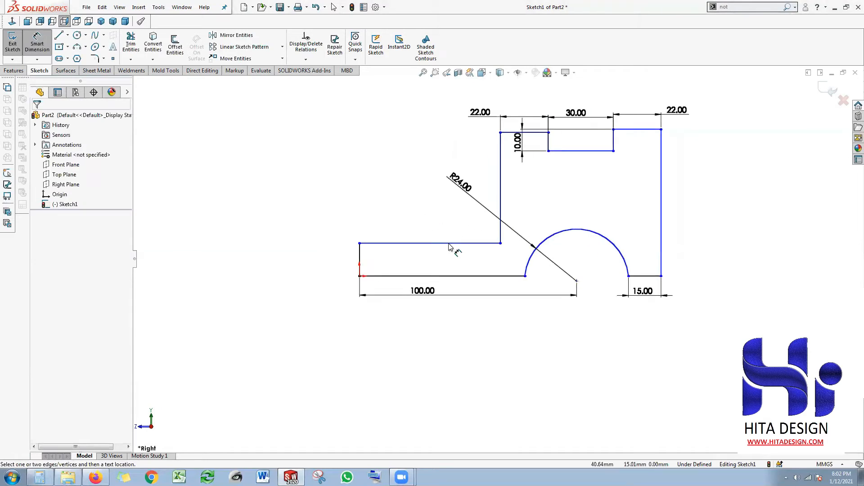
click(449, 275)
click(432, 243)
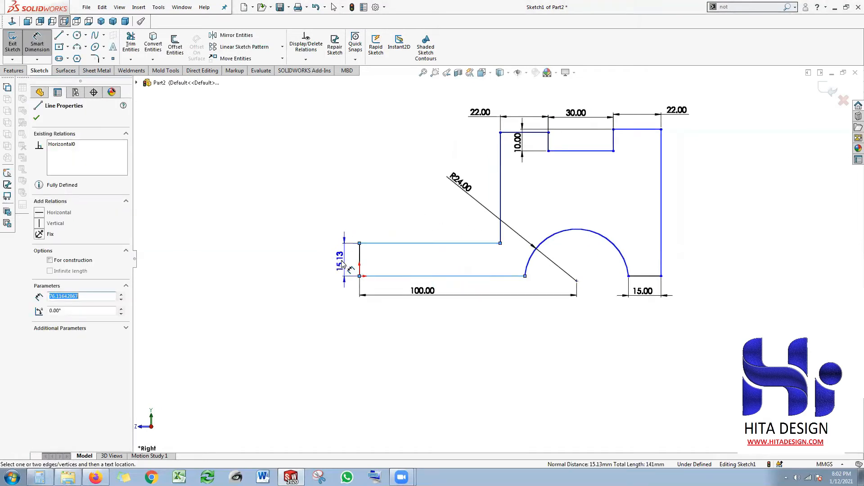
click(342, 263)
text(15)
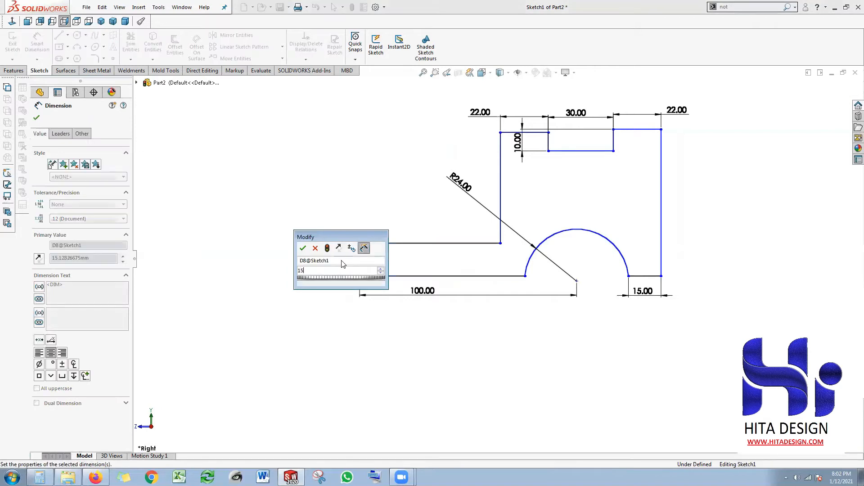
key(Return)
Dimension the height from the base line to the top line left of the notch at 65 mm.
scroll(502, 301, up, 2)
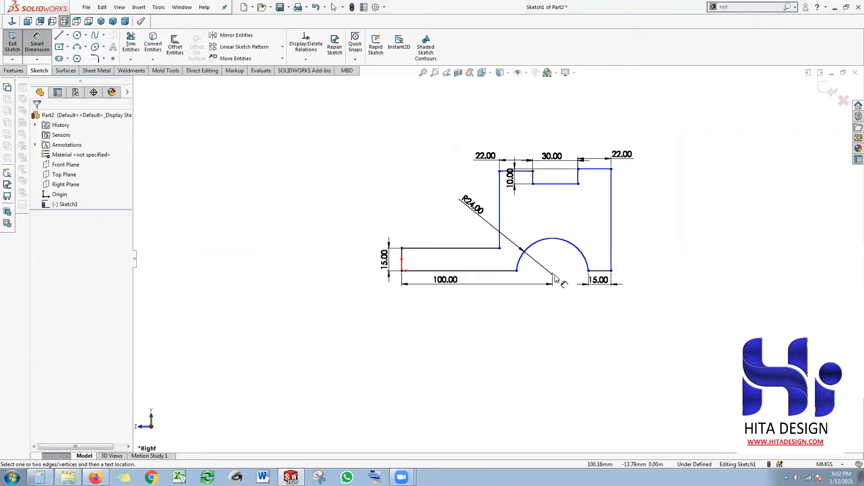
scroll(556, 270, down, 2)
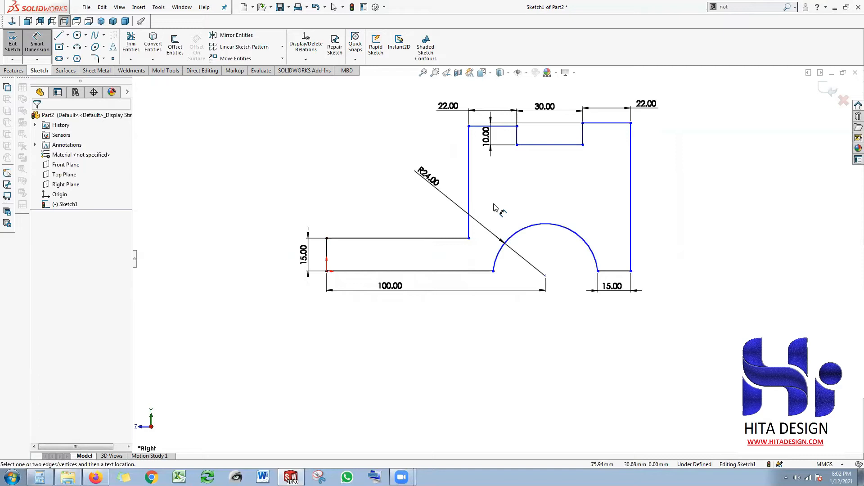
click(476, 129)
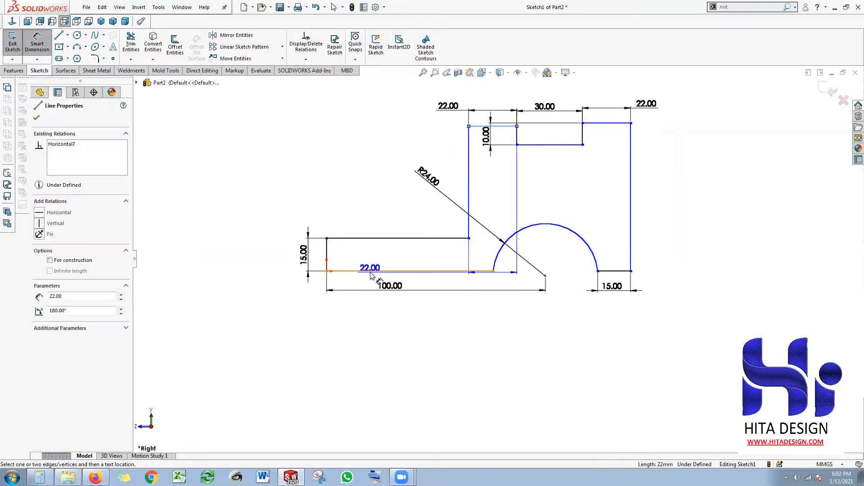
click(381, 271)
click(271, 175)
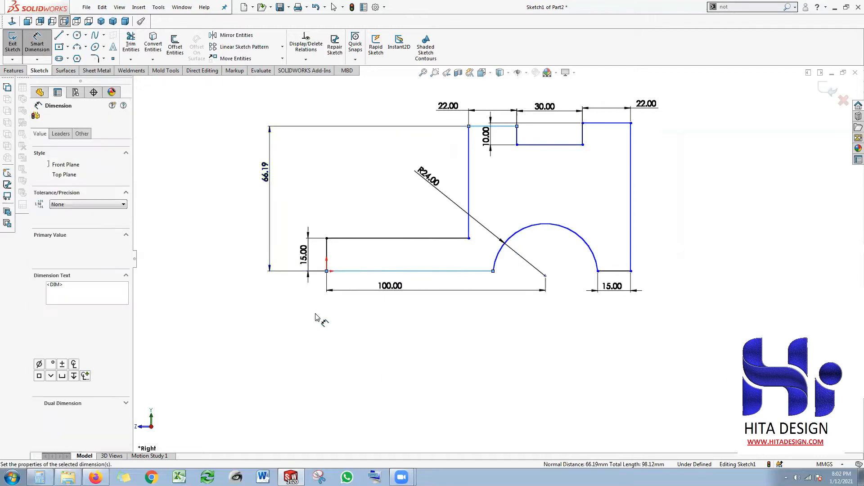
text(65)
key(Return)
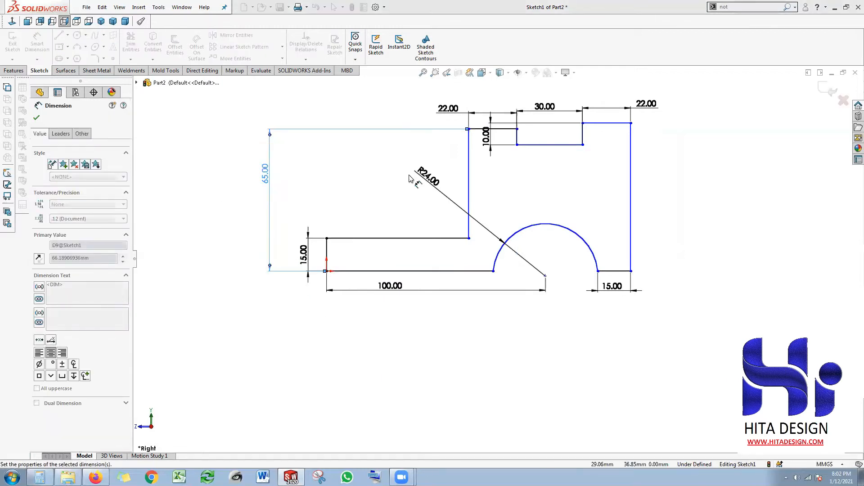
click(672, 248)
Move the arc's centre point below the base line and make it coincident with the left base line.
scroll(625, 239, up, 2)
scroll(648, 249, down, 2)
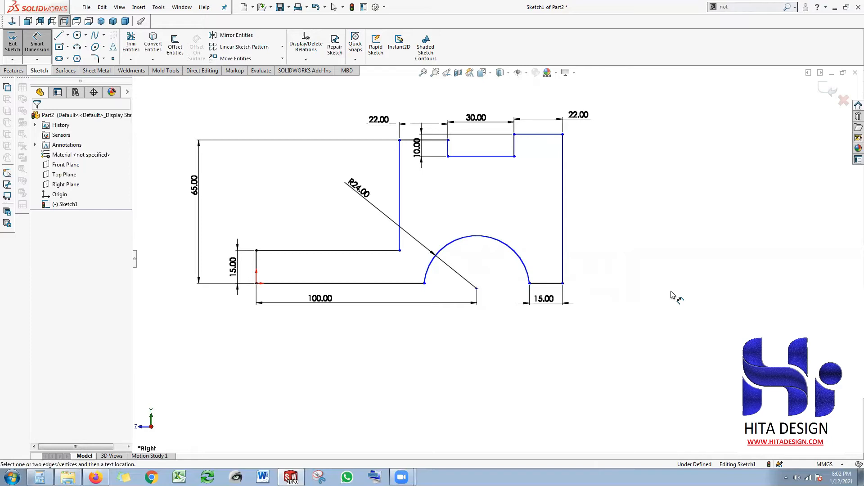
scroll(509, 278, up, 2)
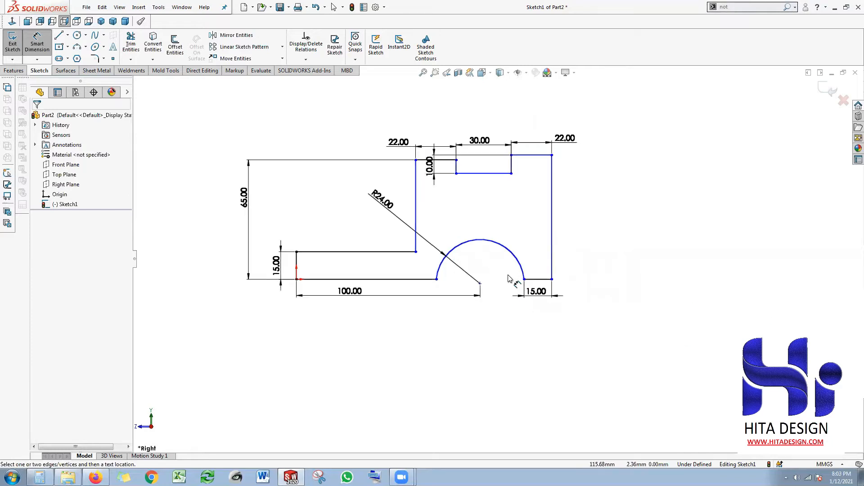
scroll(509, 278, down, 2)
right_click(501, 304)
click(516, 332)
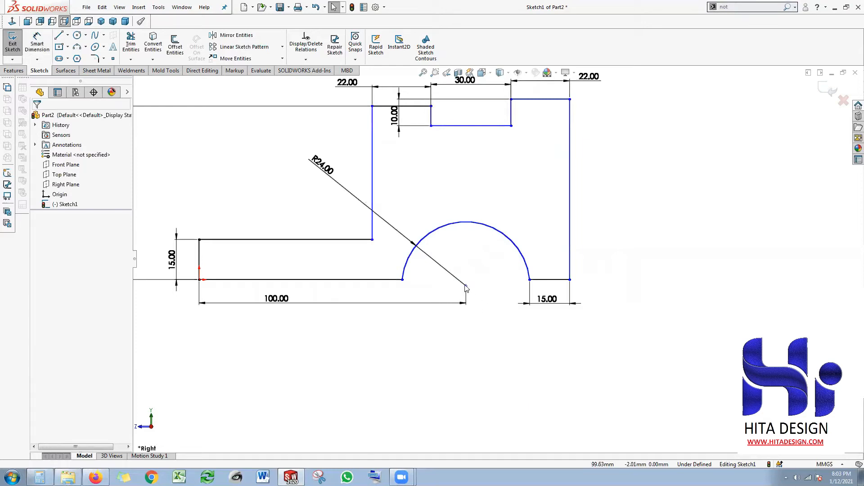
mouse_move(466, 286)
mouse_down()
mouse_move(465, 311)
mouse_move(473, 293)
mouse_move(473, 309)
mouse_up()
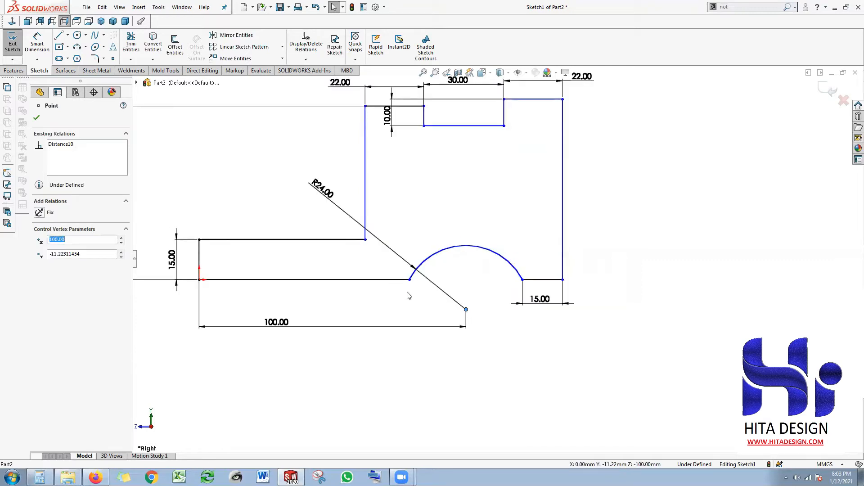
click(393, 280)
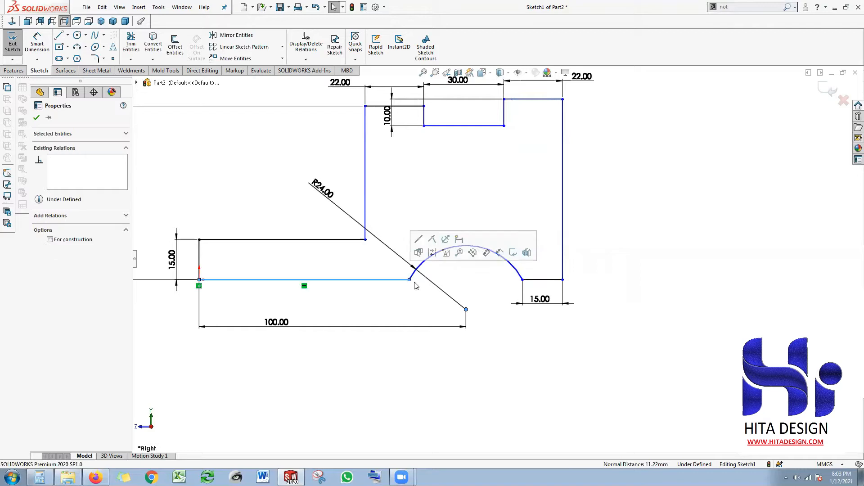
click(431, 241)
click(610, 249)
Make the top lines on either side of the notch collinear.
key(f)
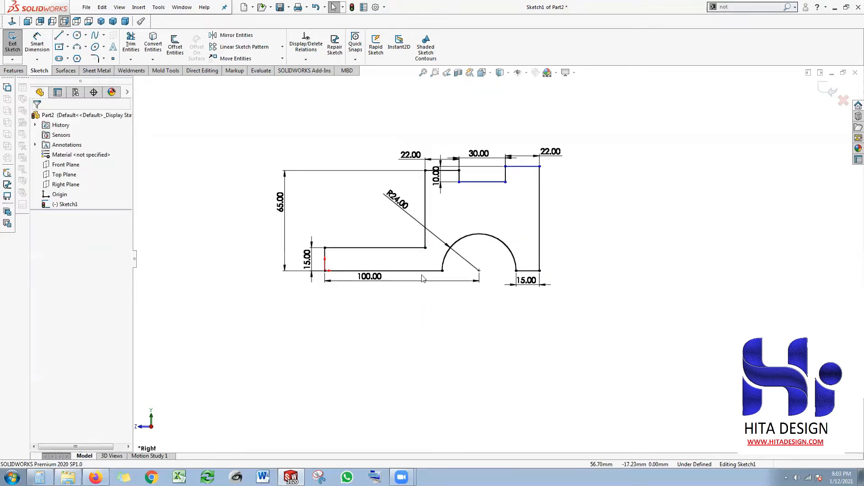
scroll(492, 165, down, 1)
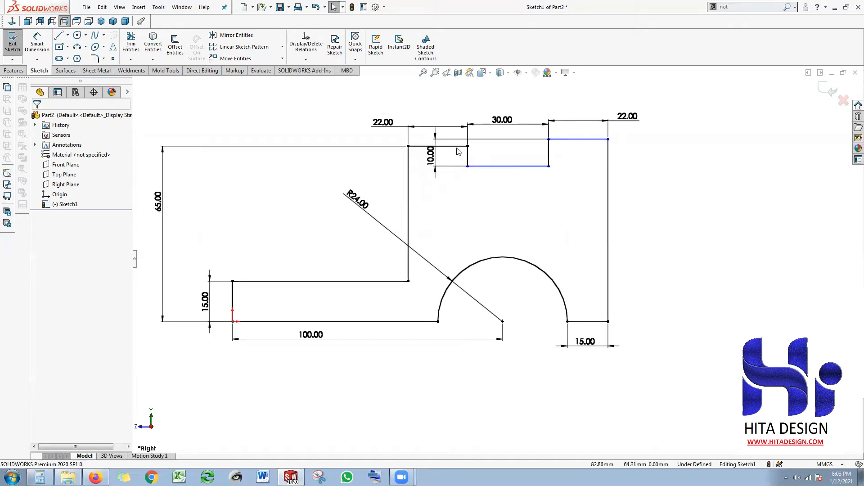
click(446, 146)
ctrl+click(581, 140)
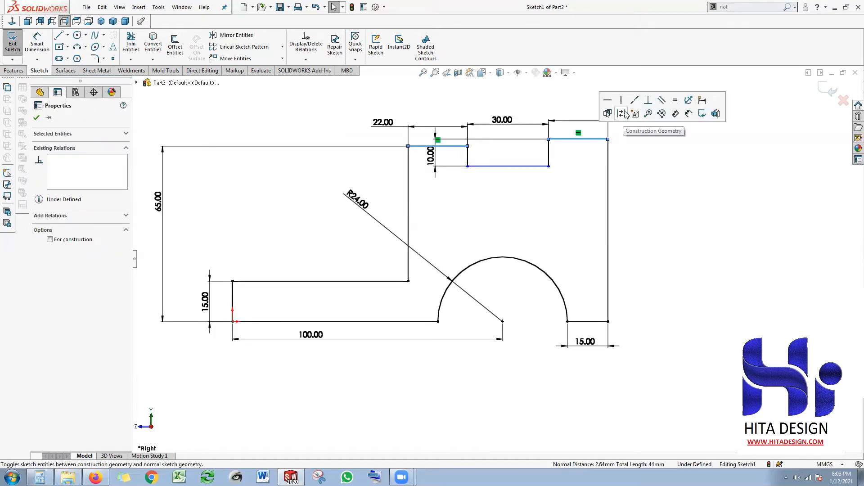
click(635, 100)
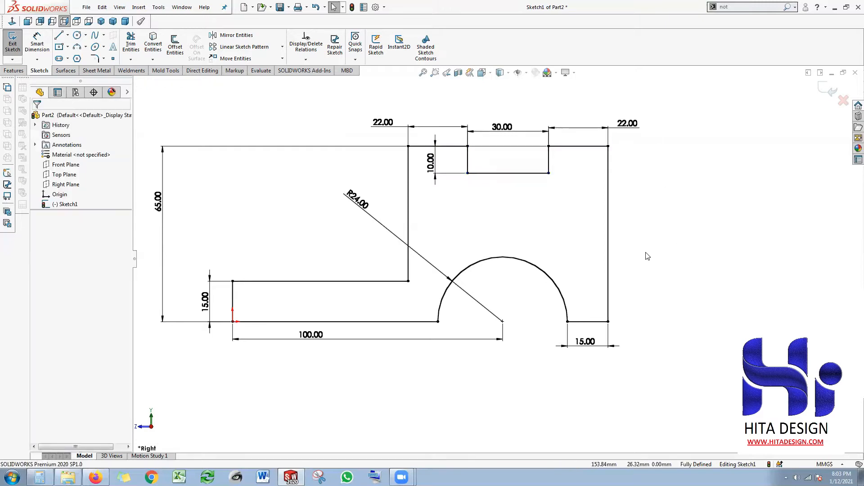
Move the 10 mm notch depth dimension to the right side of the notch, inside the profile.
drag(434, 176, 503, 176)
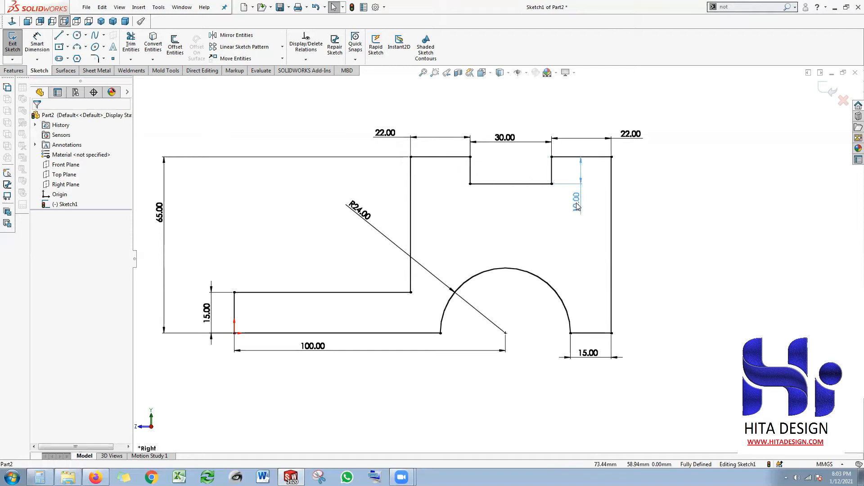
click(584, 208)
scroll(497, 259, up, 3)
scroll(499, 315, down, 2)
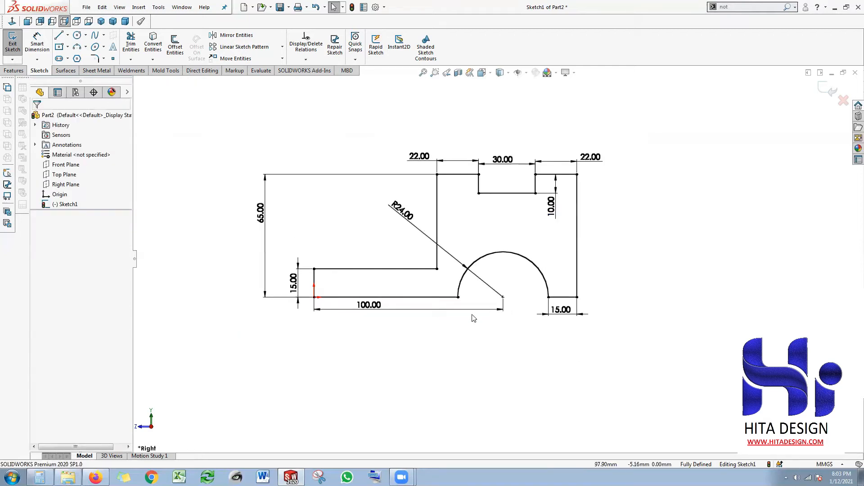
scroll(498, 304, up, 1)
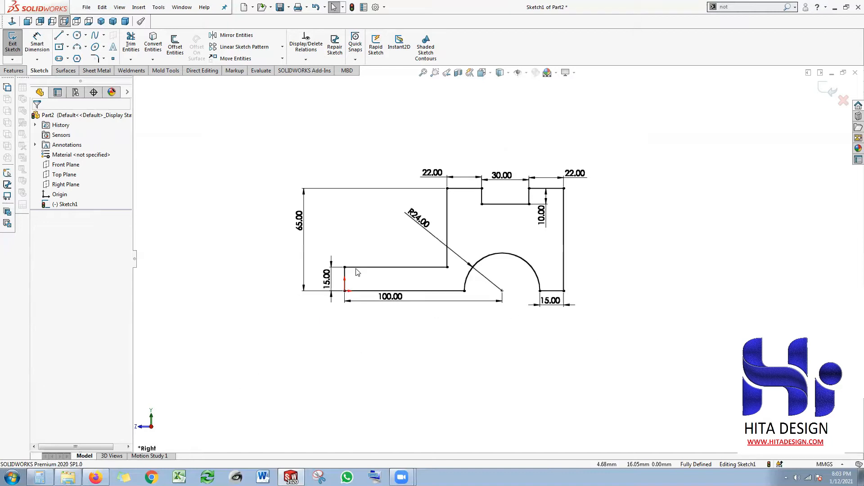
scroll(356, 269, down, 1)
Extrude the profile as a boss 80 mm deep with the Mid Plane end condition.
click(14, 71)
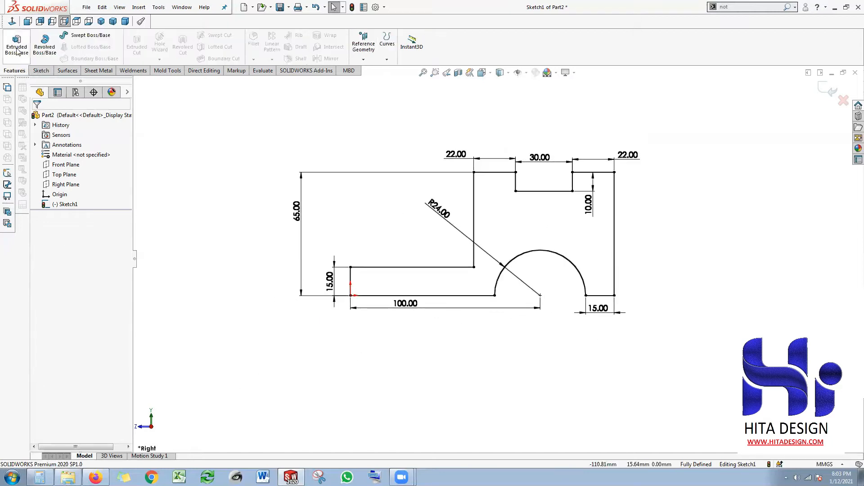
click(17, 49)
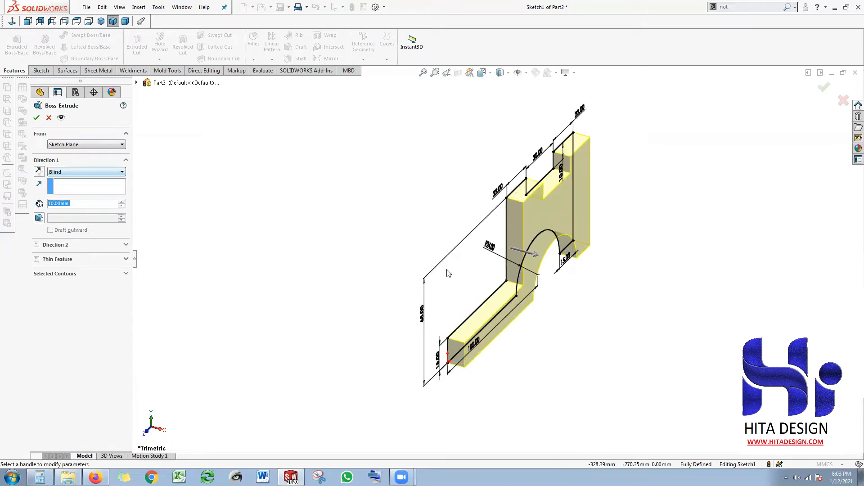
double_click(77, 204)
text(80)
key(Return)
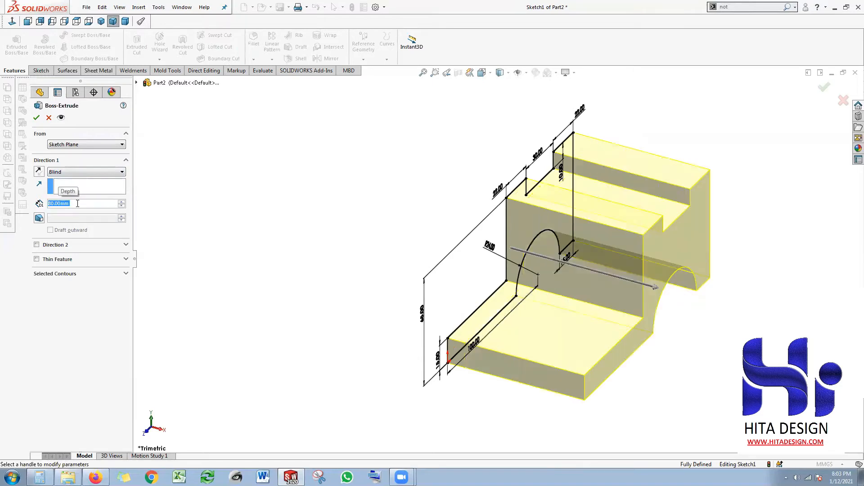
scroll(587, 276, up, 2)
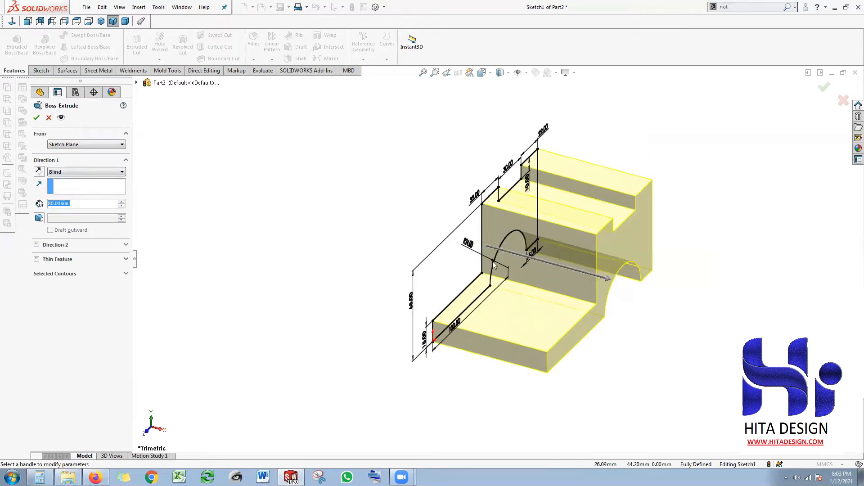
scroll(492, 299, up, 2)
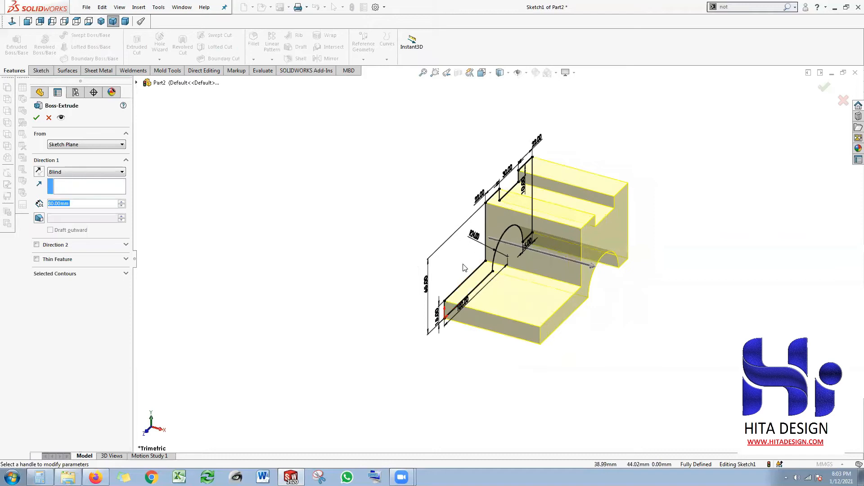
scroll(461, 259, up, 1)
scroll(480, 261, down, 1)
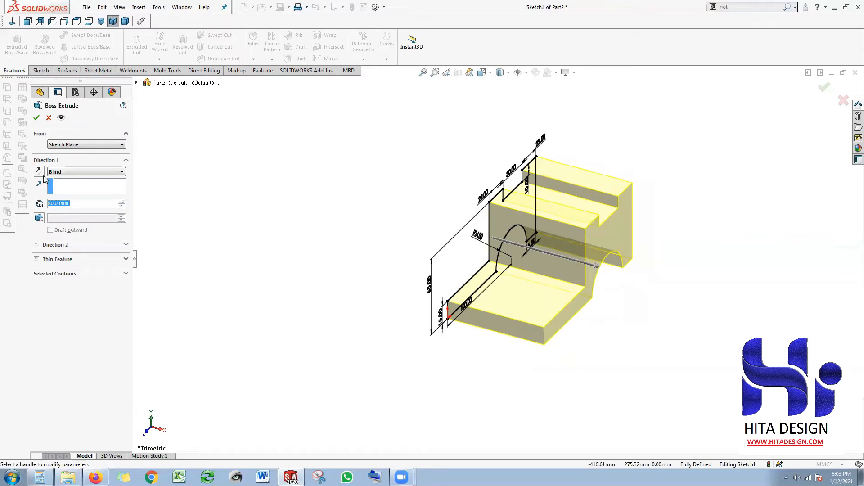
click(57, 173)
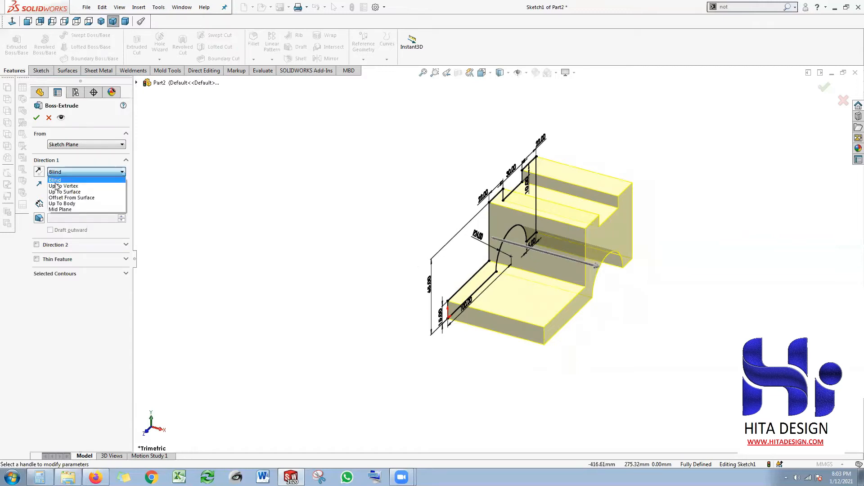
click(54, 210)
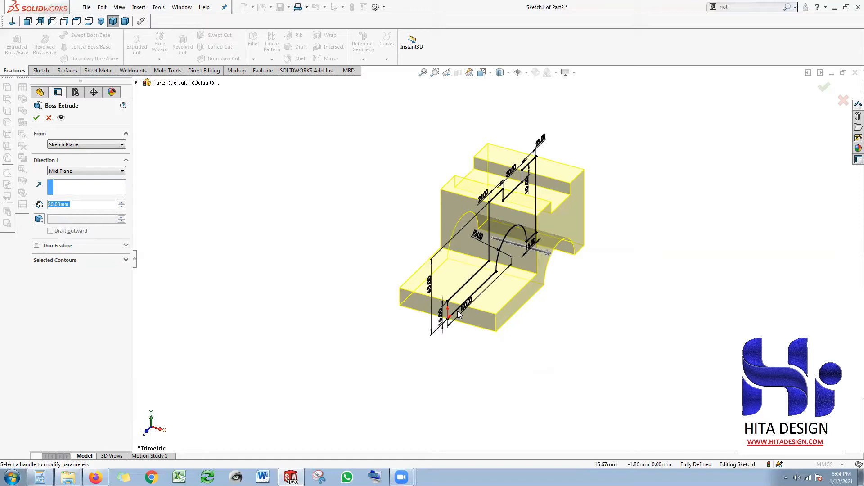
click(36, 118)
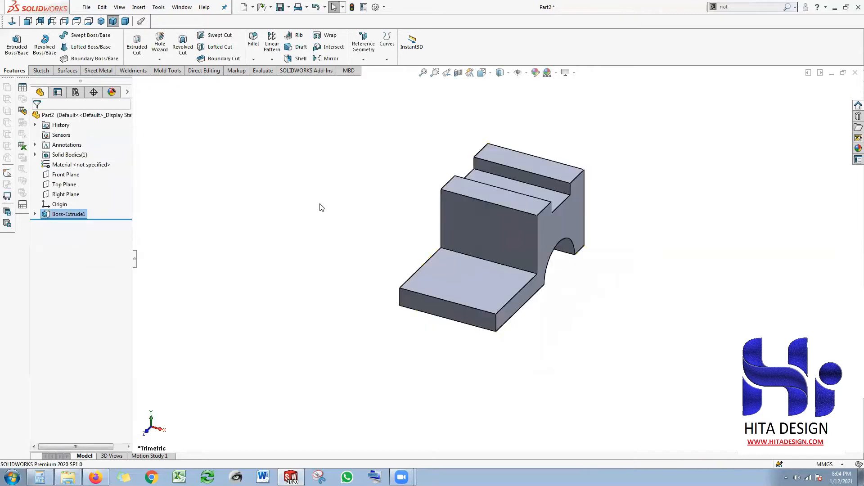
Start a new sketch on the raised top face between the notch and the low step, viewed normal to that face.
middle_drag(493, 276, 443, 329)
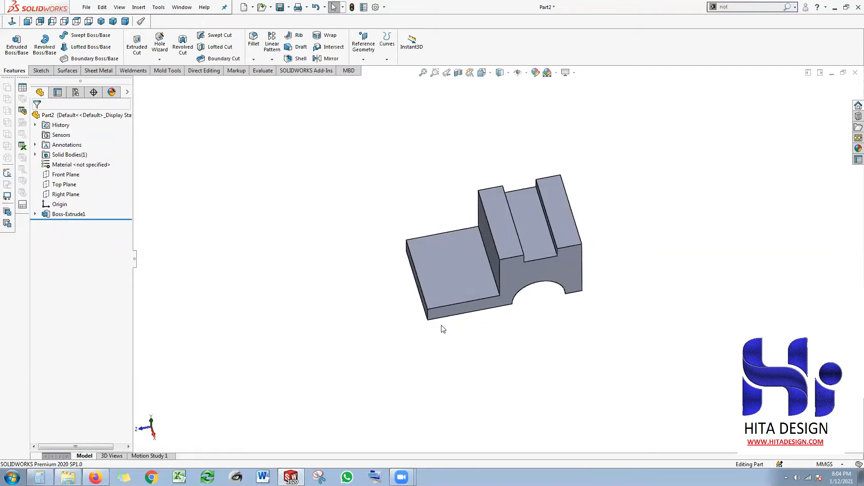
mouse_move(468, 289)
middle_down()
mouse_move(482, 253)
mouse_move(455, 286)
mouse_move(468, 301)
middle_up()
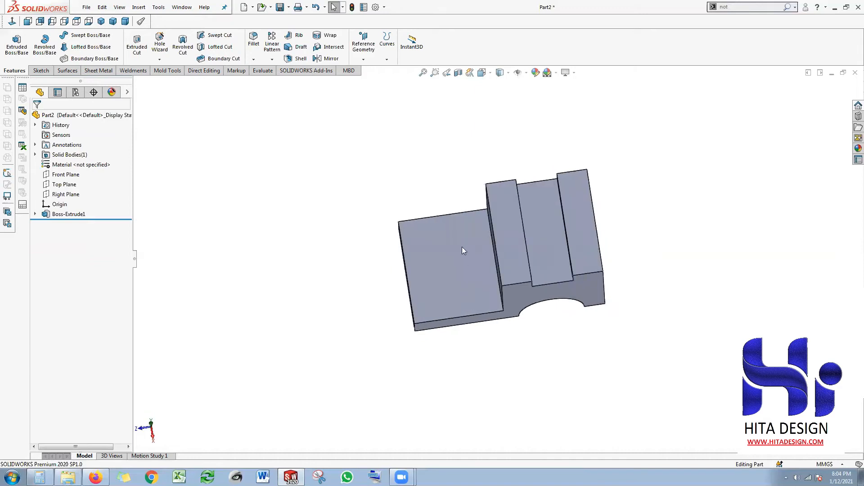
middle_drag(460, 269, 469, 253)
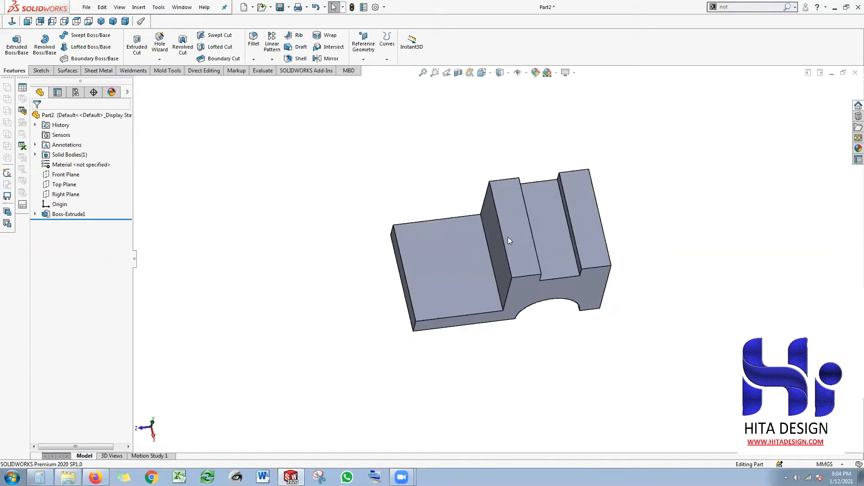
click(508, 212)
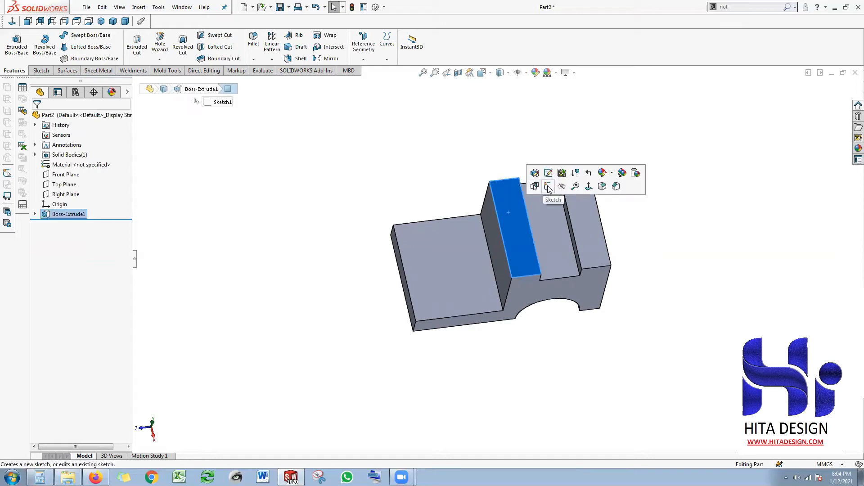
click(548, 188)
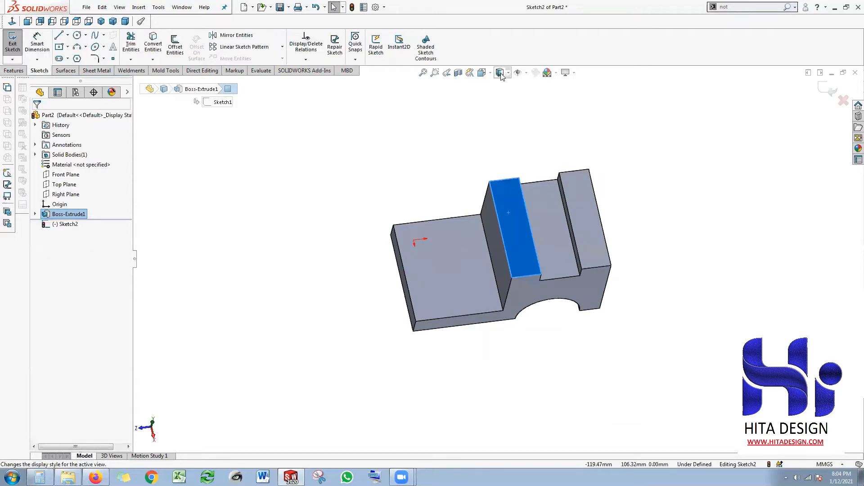
click(482, 72)
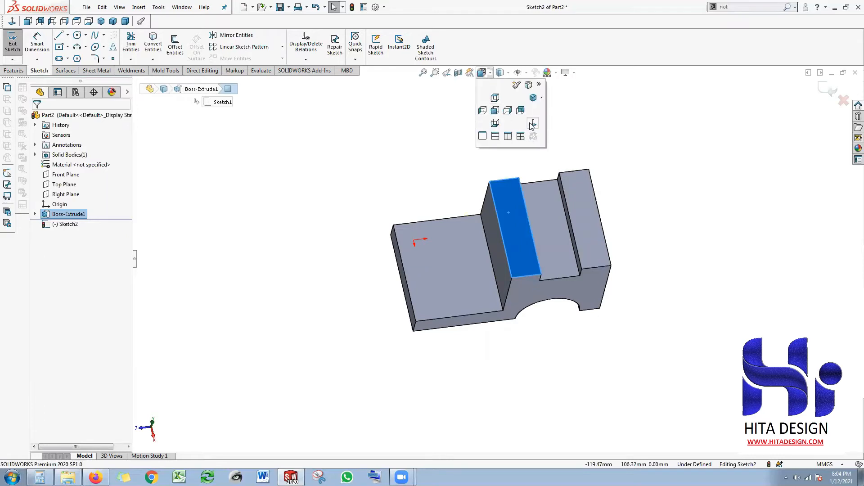
click(532, 126)
scroll(519, 227, up, 3)
click(652, 277)
middle_drag(448, 348, 411, 295)
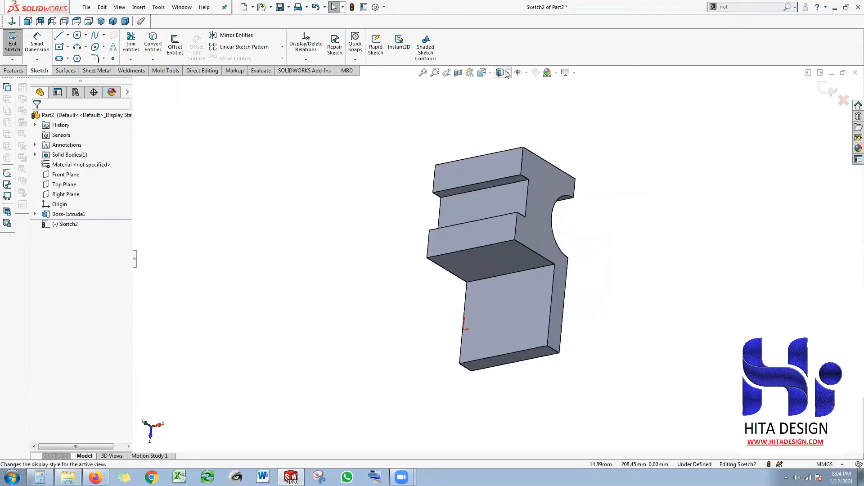
click(486, 74)
click(521, 134)
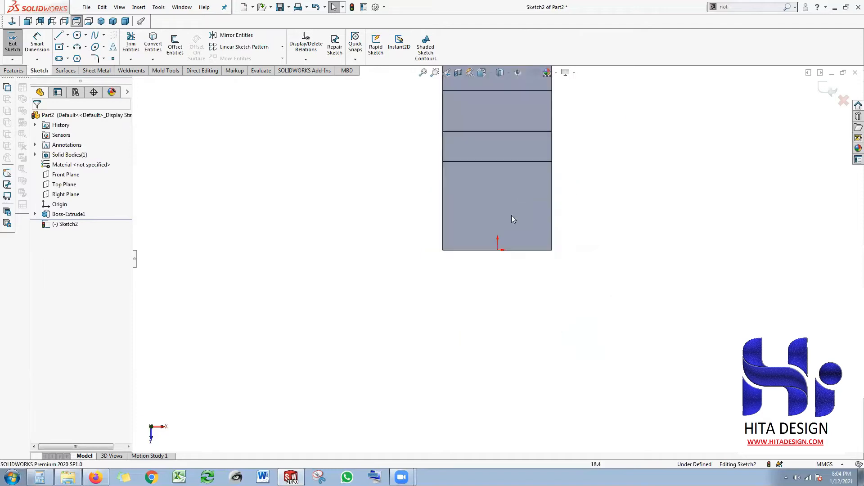
Sketch a 3-point arc of about 40 mm radius between the low step's side edges, bulging to the origin on its front edge.
click(76, 48)
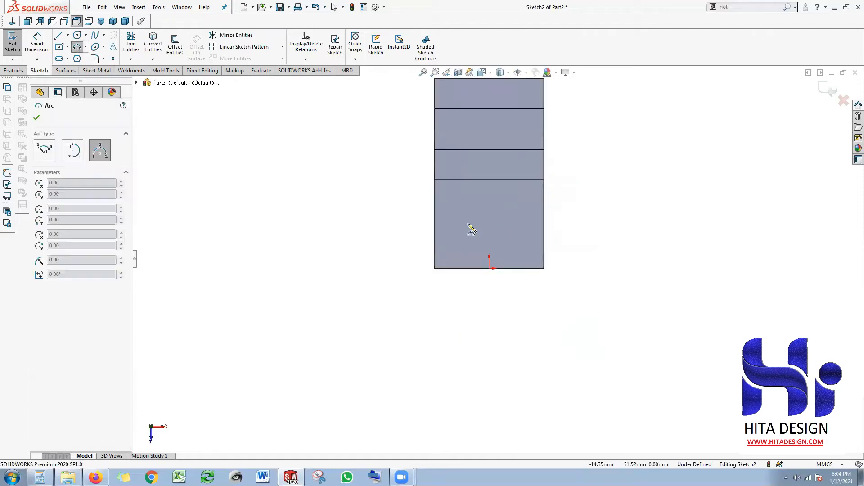
click(436, 208)
click(545, 212)
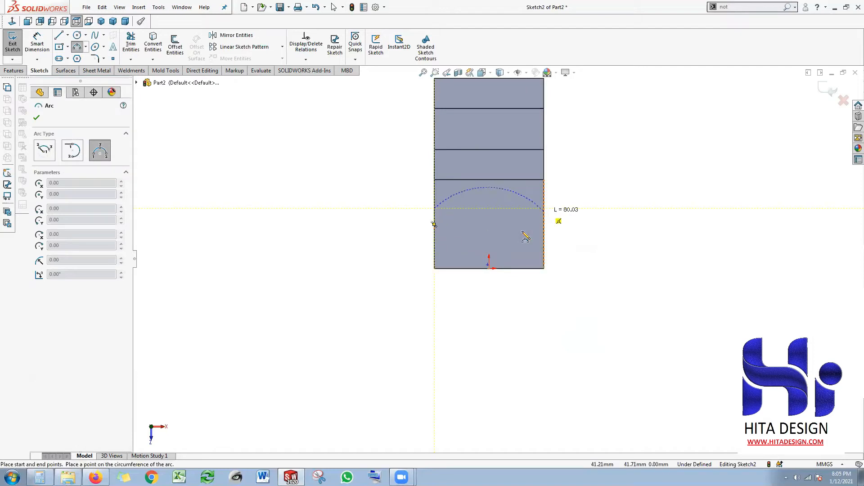
click(492, 272)
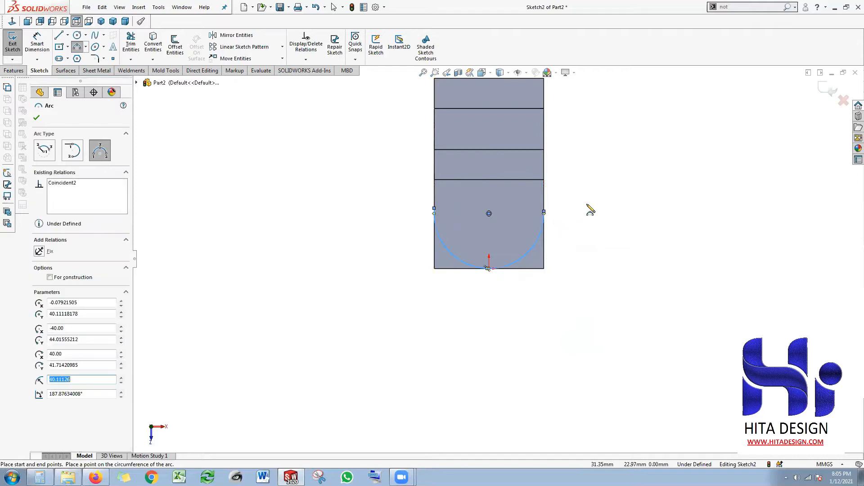
right_click(620, 155)
click(639, 156)
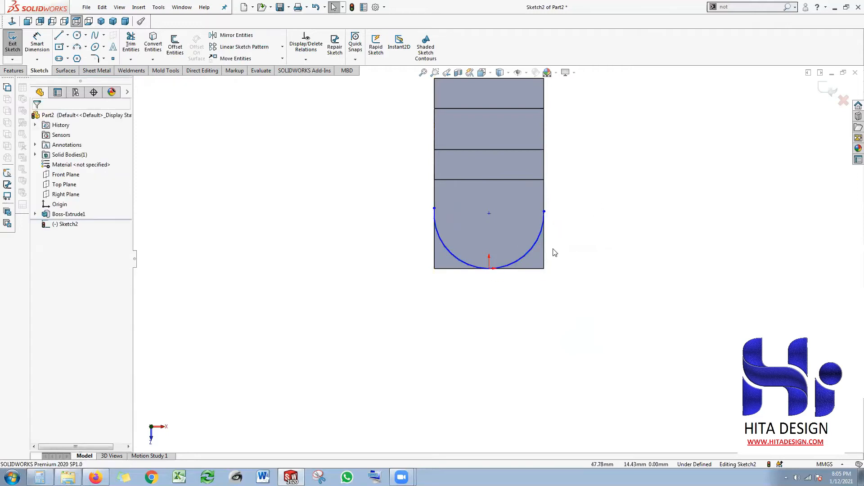
Make the arc tangent to both side edges of the low step.
click(539, 245)
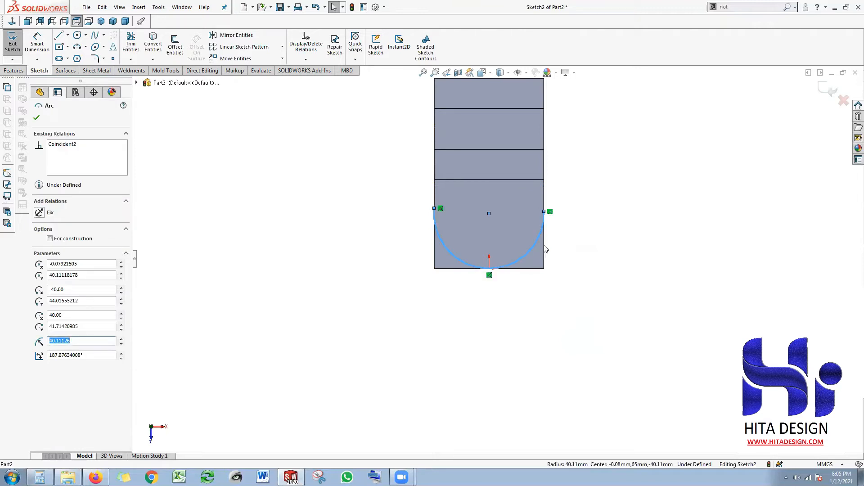
ctrl+click(544, 249)
click(570, 206)
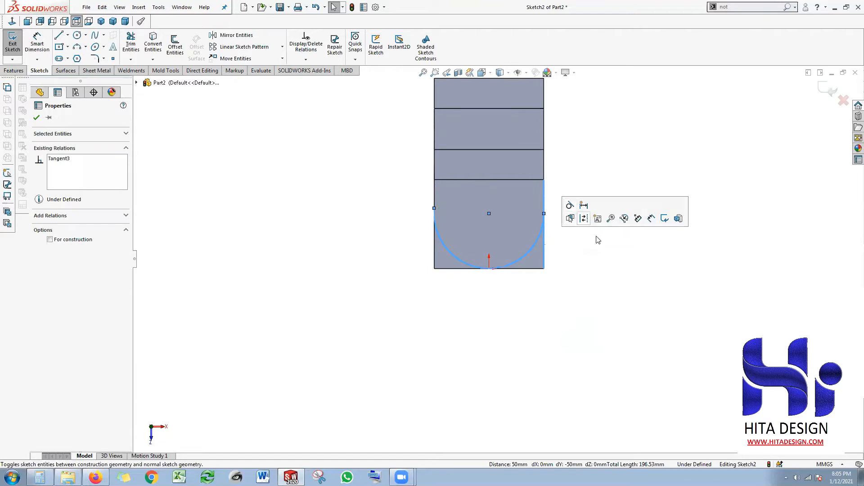
key(Escape)
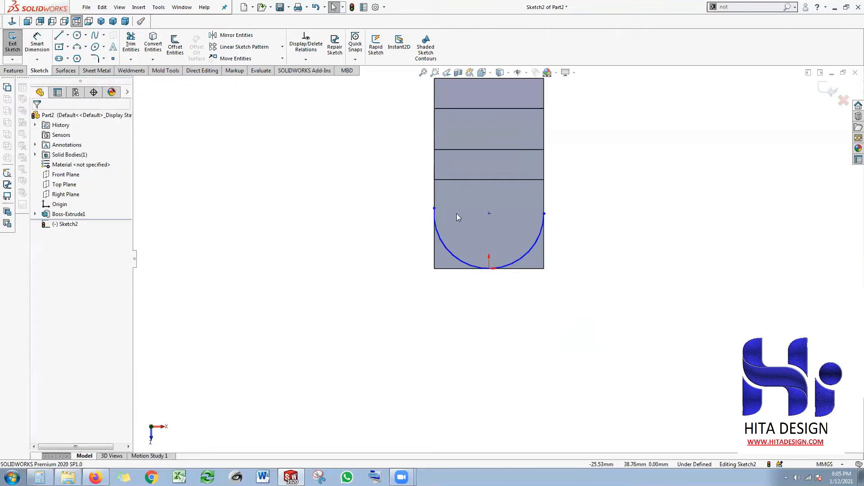
click(448, 254)
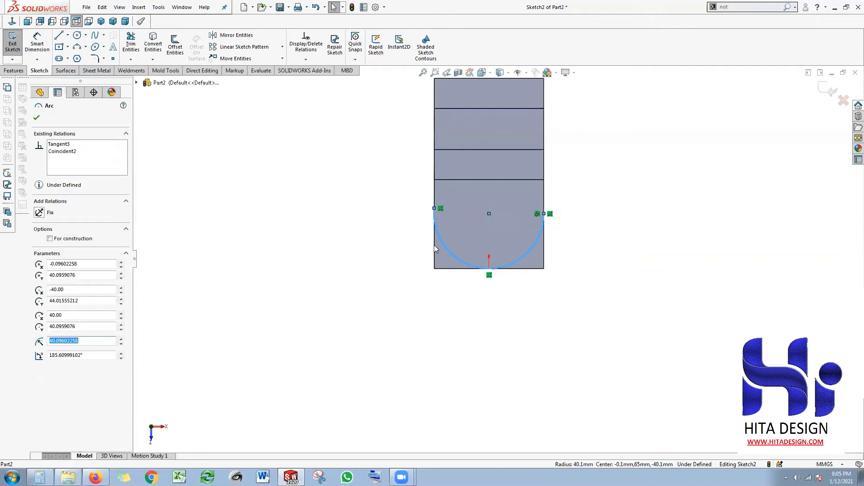
ctrl+click(434, 246)
click(460, 207)
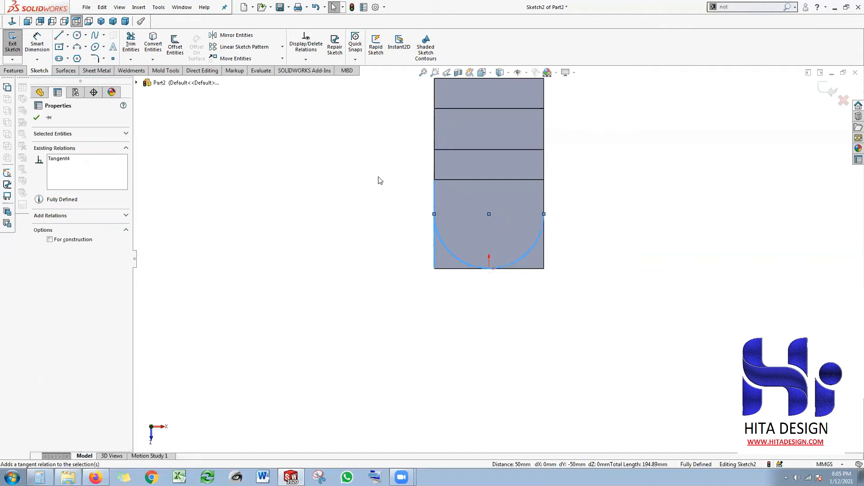
key(Escape)
Sketch a chain of lines joining the arc's two ends in a roughly rectangular loop about 76 mm deep around the low step's end.
scroll(500, 259, down, 1)
scroll(506, 258, down, 2)
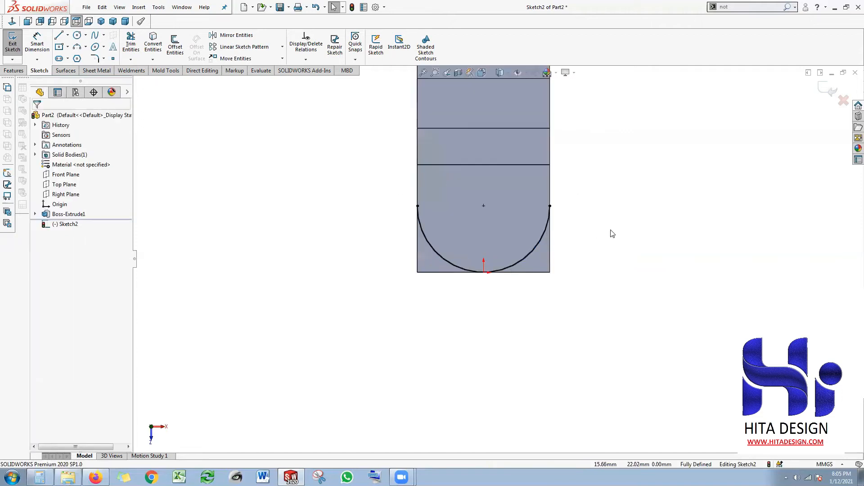
click(58, 35)
click(550, 206)
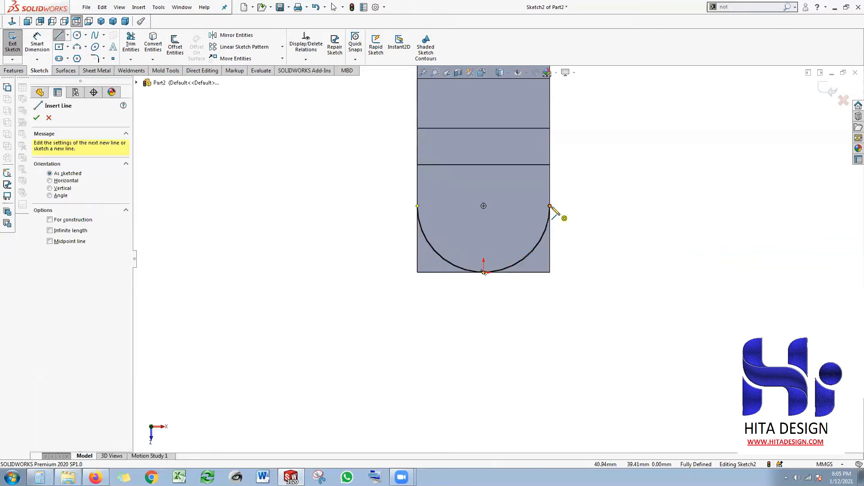
click(607, 205)
click(607, 331)
click(372, 331)
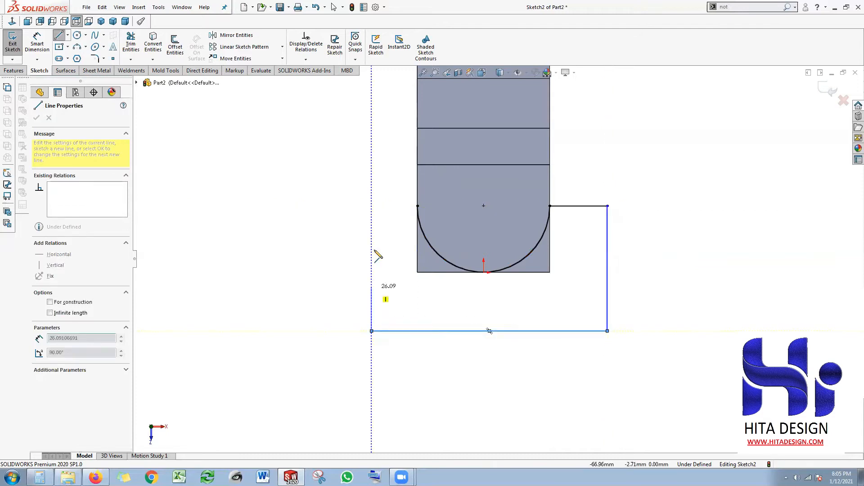
click(369, 206)
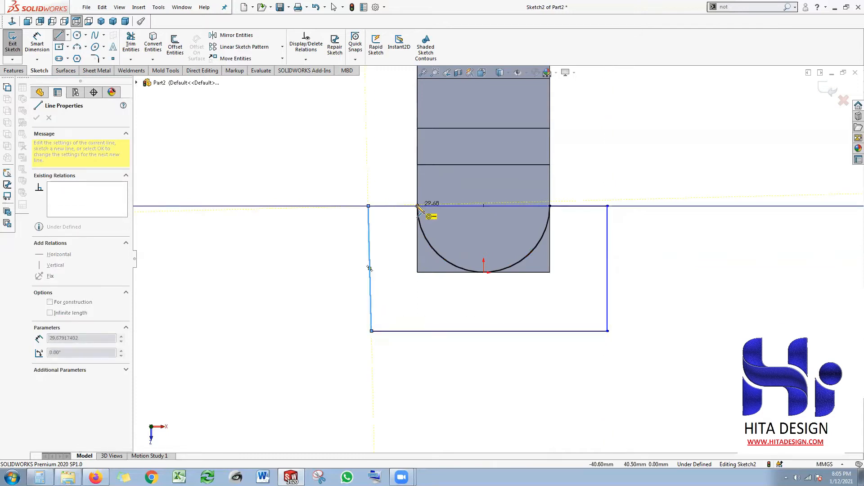
click(418, 206)
right_click(369, 151)
click(384, 160)
Make the slightly slanted side line of the outer loop vertical.
middle_drag(524, 311, 527, 285)
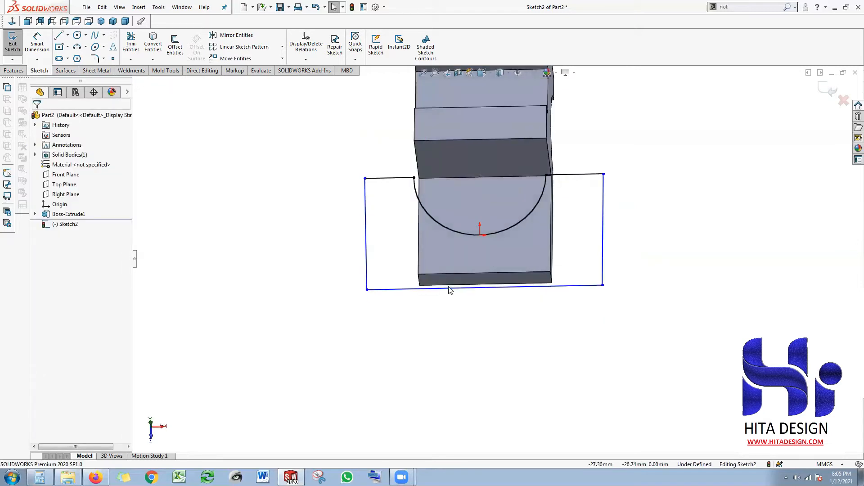
mouse_move(573, 277)
middle_down()
mouse_move(515, 257)
mouse_move(534, 289)
middle_up()
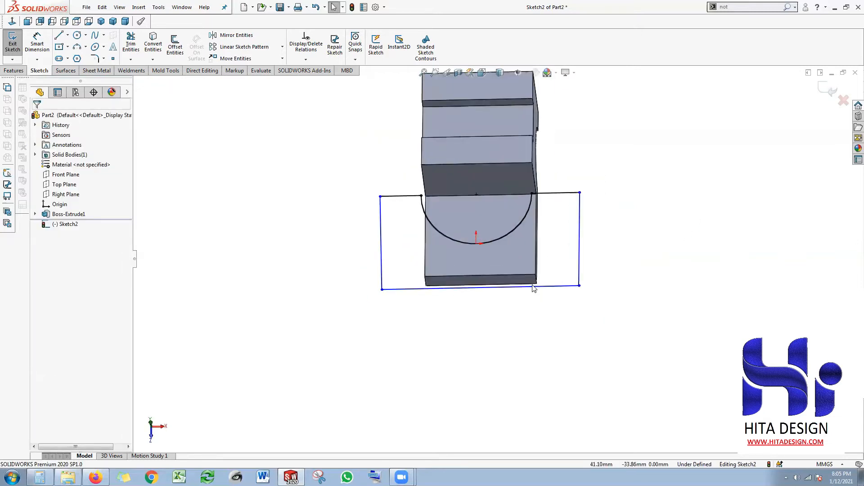
mouse_move(494, 262)
middle_down()
mouse_move(469, 244)
mouse_move(468, 295)
mouse_move(443, 244)
mouse_move(513, 299)
mouse_move(540, 270)
mouse_move(554, 200)
middle_up()
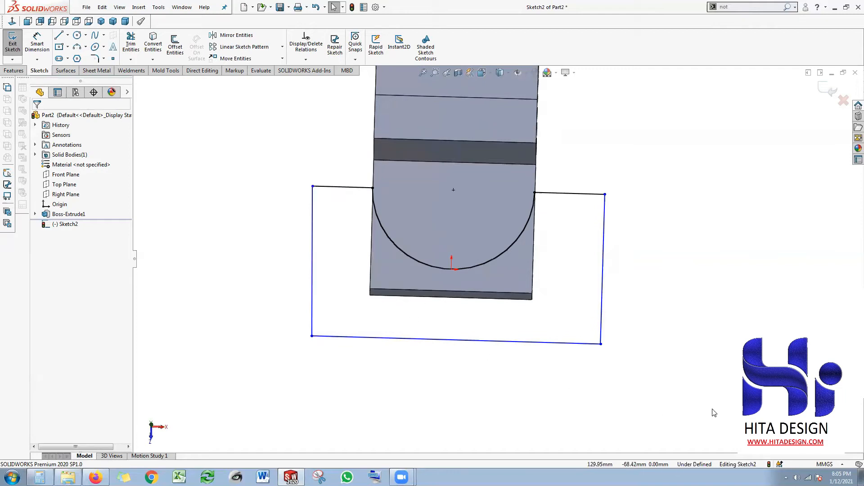
key(ctrl+8)
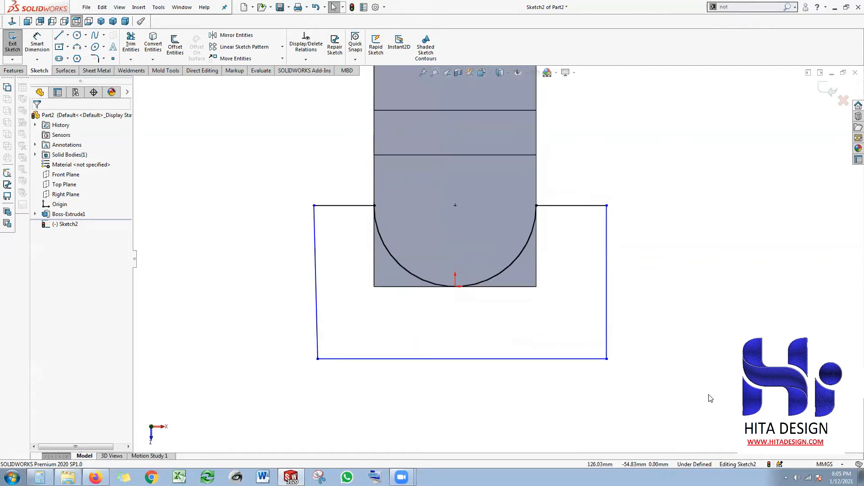
scroll(513, 299, up, 1)
scroll(417, 284, up, 1)
scroll(361, 295, down, 1)
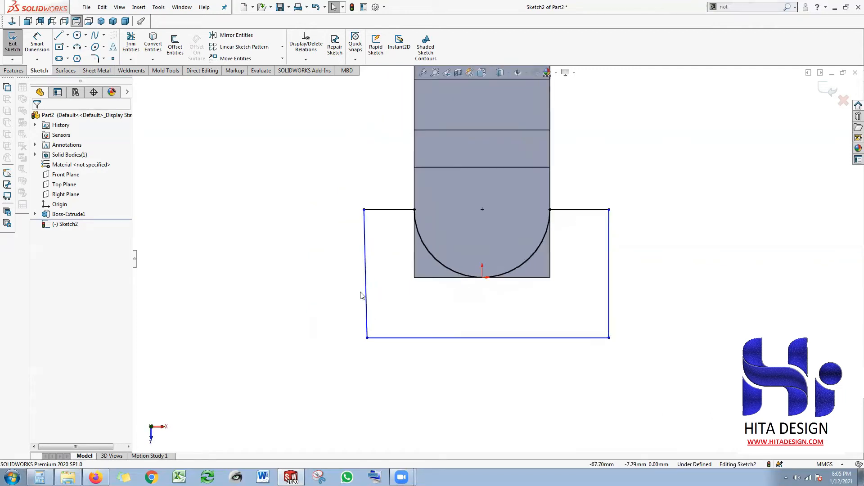
click(365, 285)
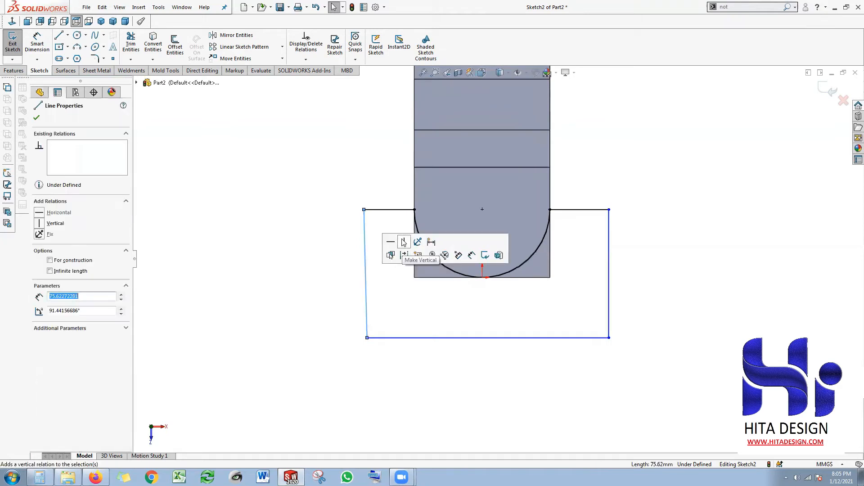
click(398, 254)
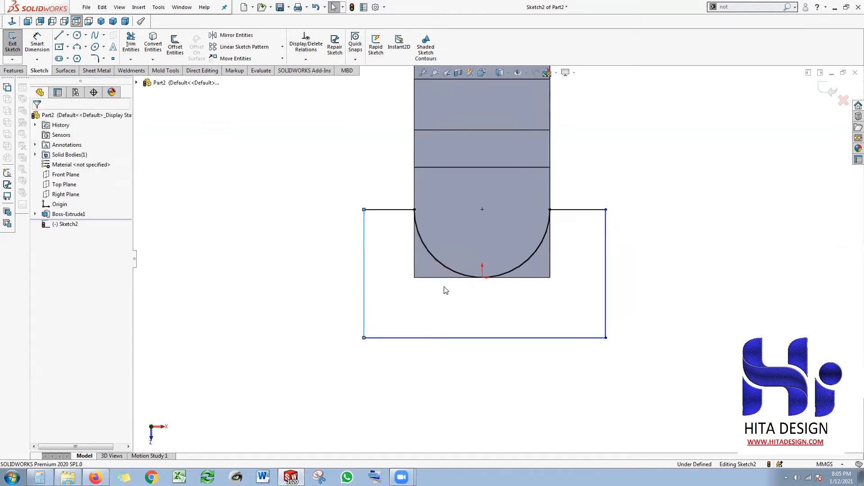
Sketch a circle of about 14 mm radius centred on the arc's centre point.
click(76, 37)
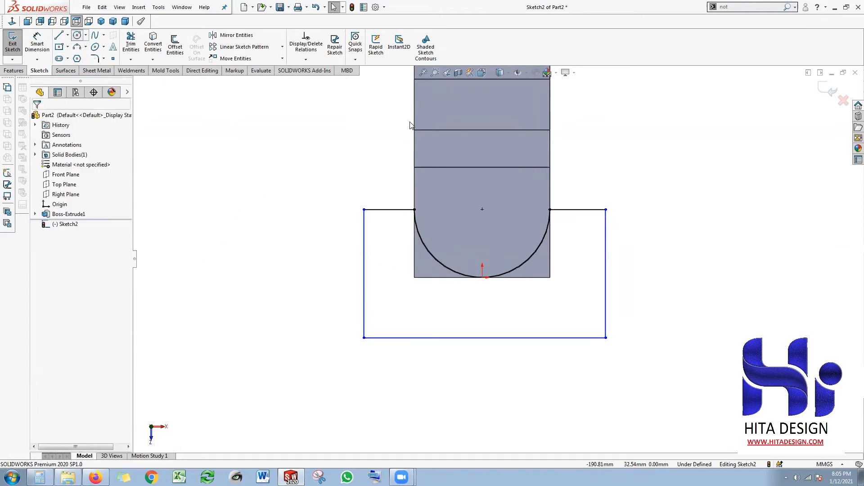
click(482, 209)
click(485, 186)
right_drag(298, 139, 334, 145)
right_click(283, 142)
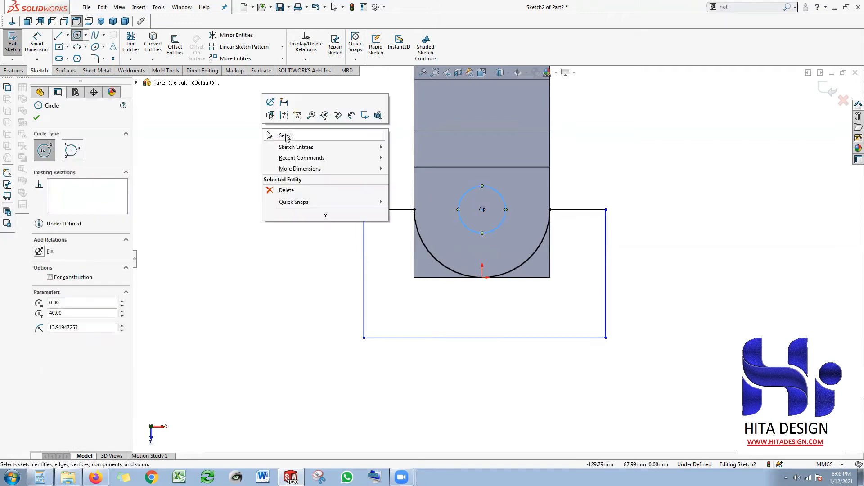
click(285, 135)
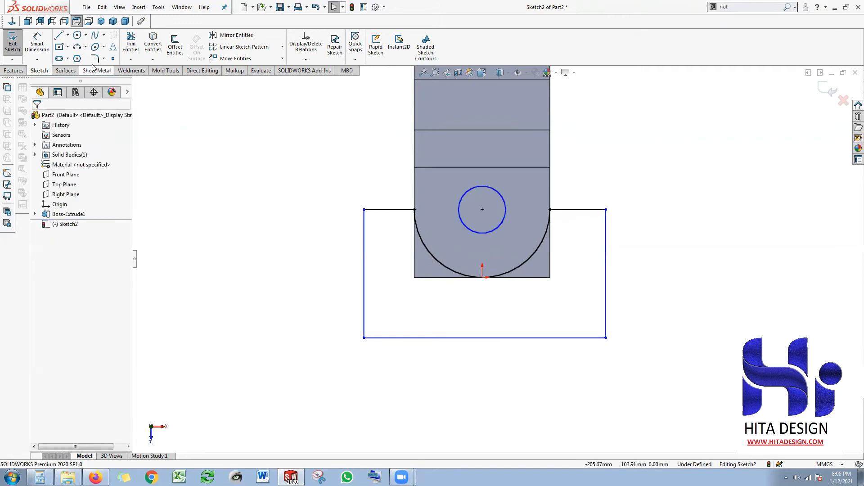
Dimension the circle's diameter as 40 mm.
click(38, 43)
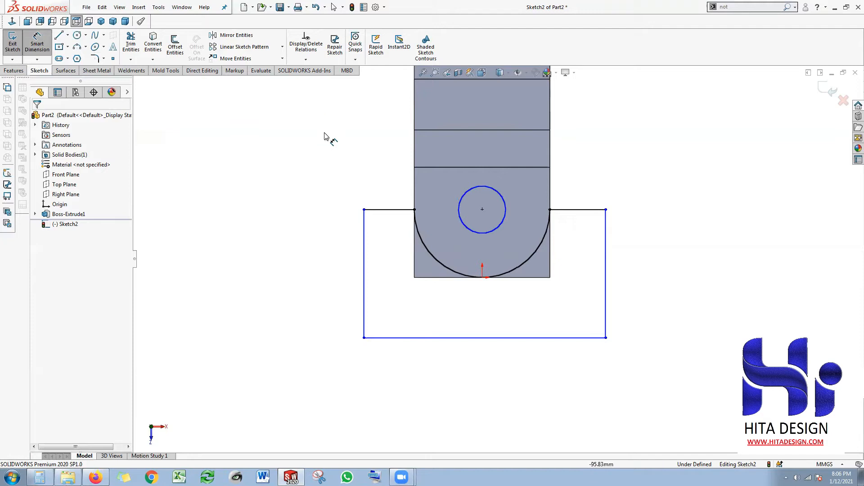
click(478, 235)
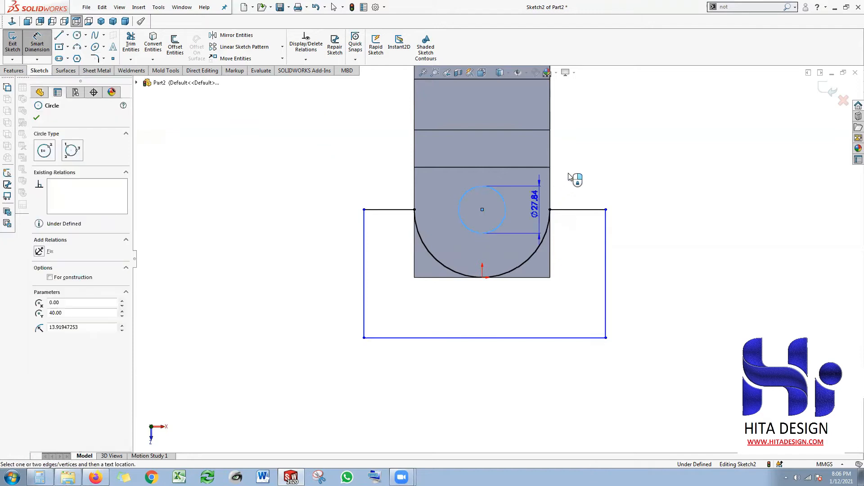
click(576, 212)
text(40)
key(Return)
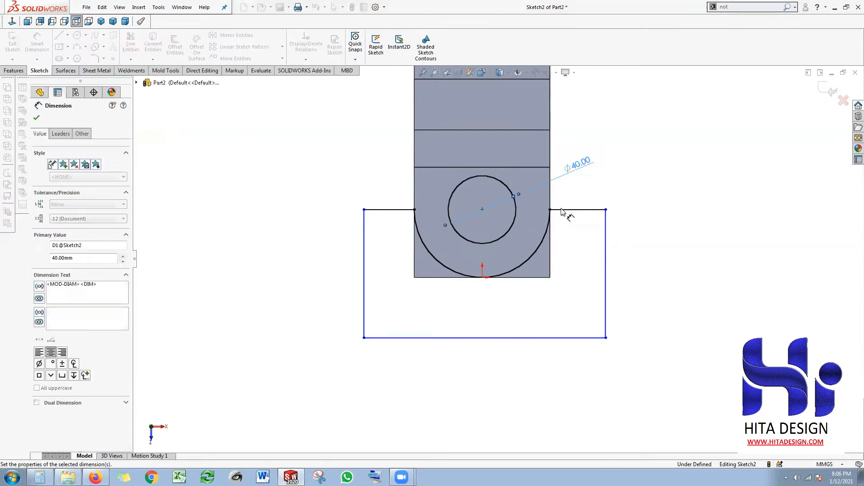
click(476, 223)
Cut-extrude the outer loop and the circle with a Blind depth of 80 mm.
scroll(476, 223, up, 2)
mouse_move(476, 223)
middle_down()
mouse_move(414, 193)
mouse_move(464, 180)
mouse_move(413, 151)
mouse_move(442, 185)
mouse_move(412, 188)
mouse_move(448, 189)
middle_up()
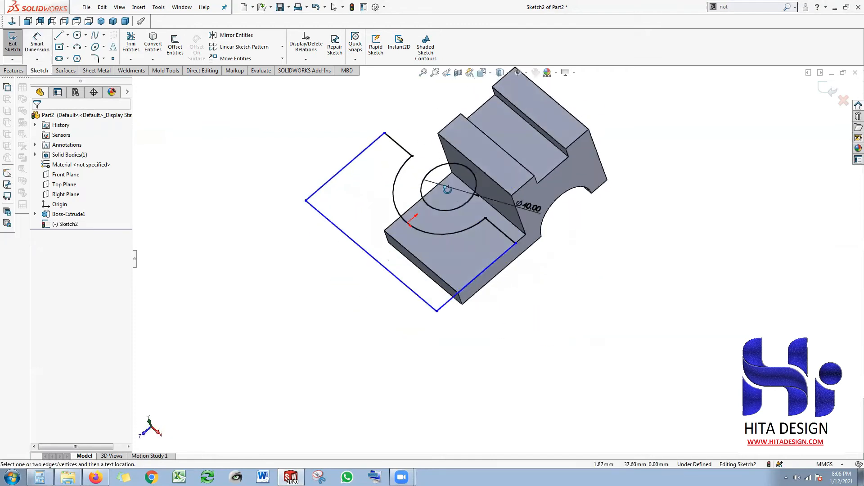
click(14, 72)
click(137, 45)
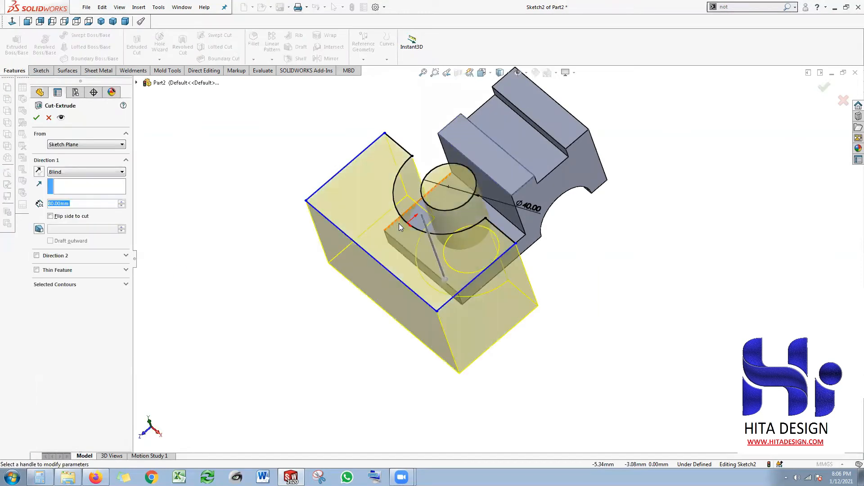
click(38, 119)
middle_drag(519, 193, 466, 247)
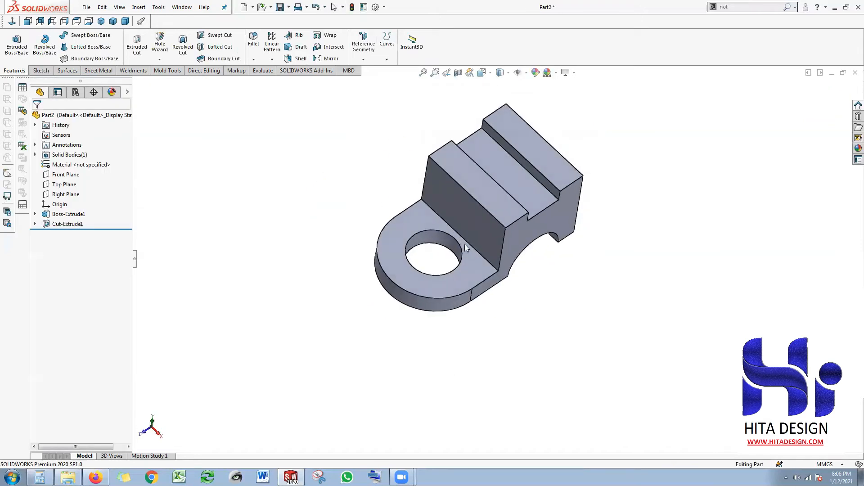
scroll(433, 232, down, 3)
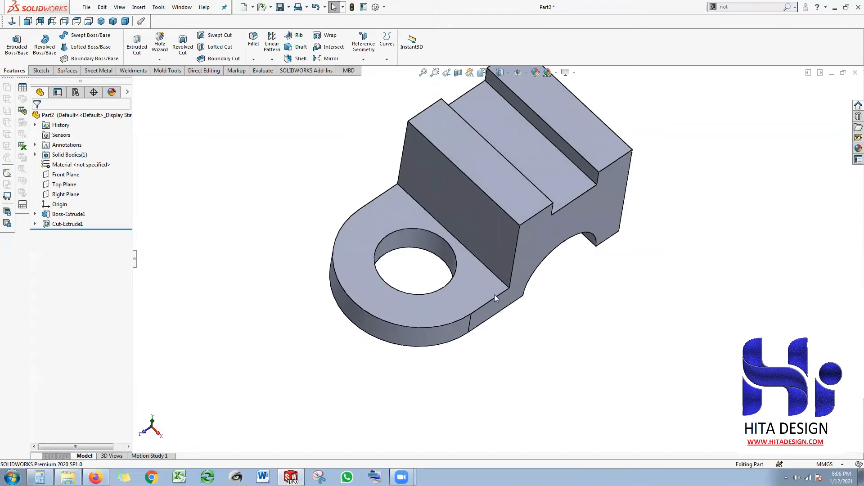
mouse_move(481, 278)
middle_down()
mouse_move(456, 220)
mouse_move(472, 266)
mouse_move(490, 274)
middle_up()
scroll(490, 275, up, 2)
scroll(491, 274, down, 2)
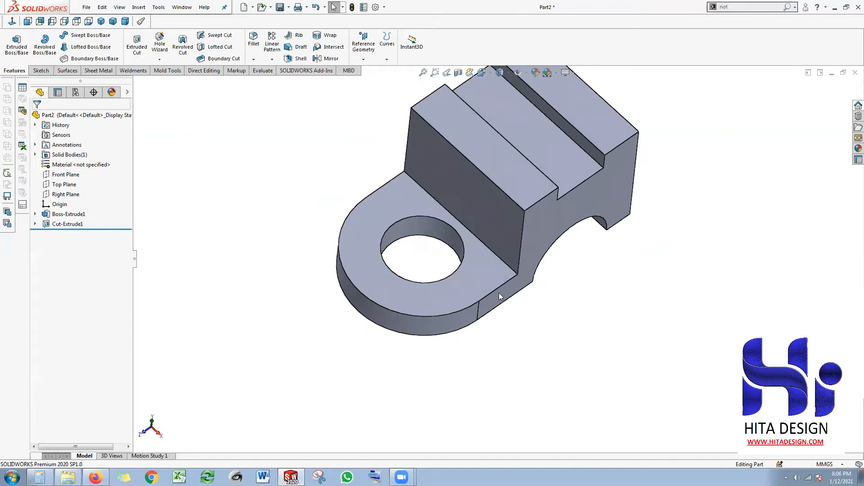
click(505, 286)
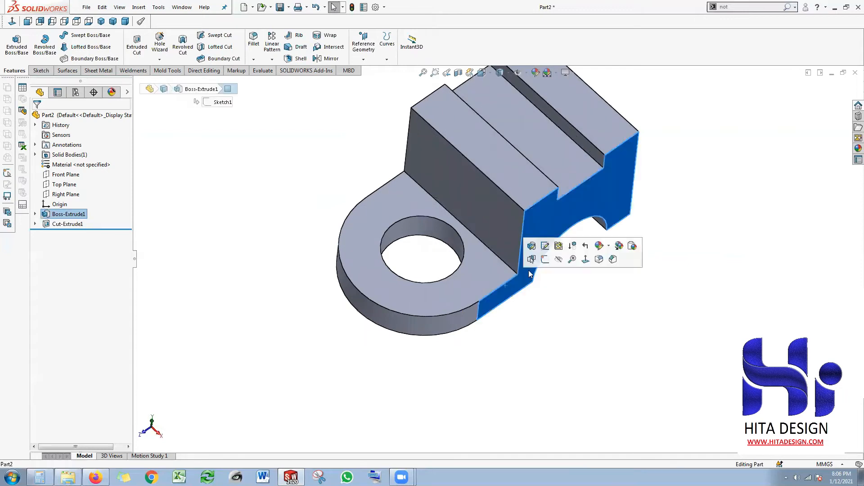
click(546, 246)
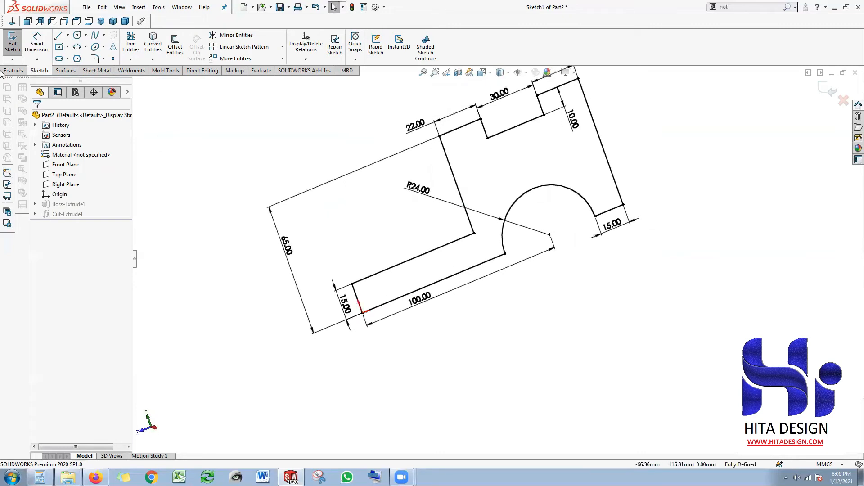
click(13, 43)
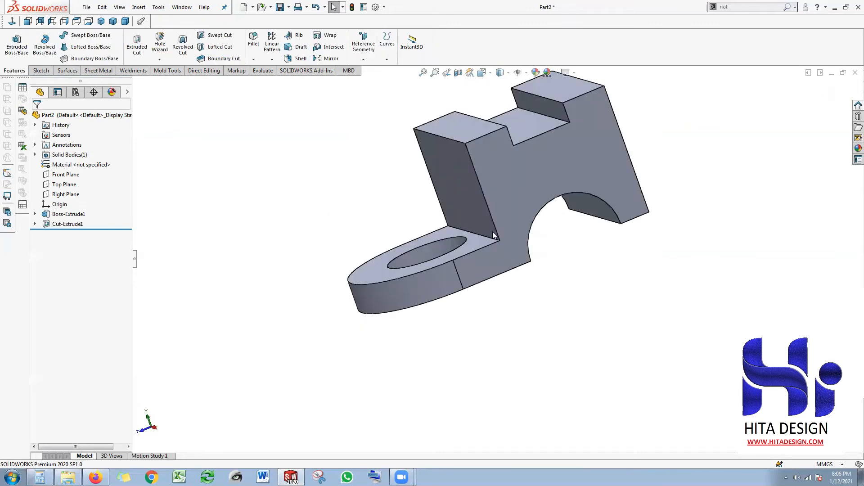
Start a new sketch on the block's flat side face beside the low step.
click(494, 235)
scroll(495, 243, down, 4)
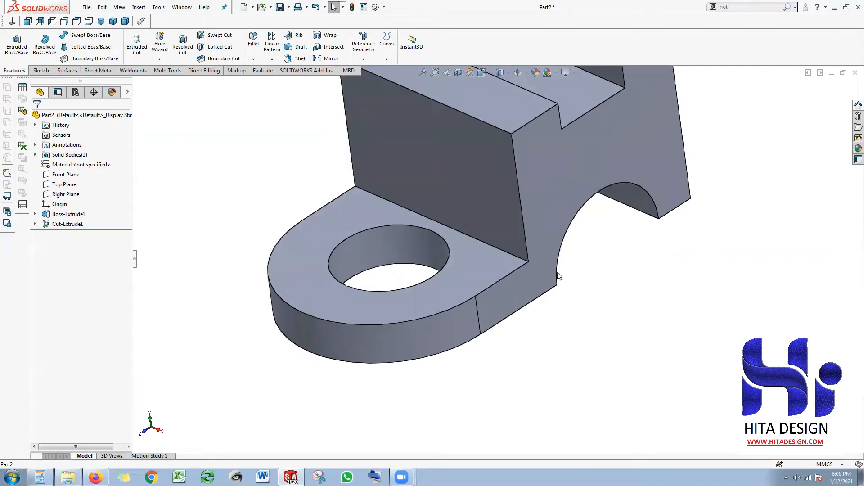
click(557, 274)
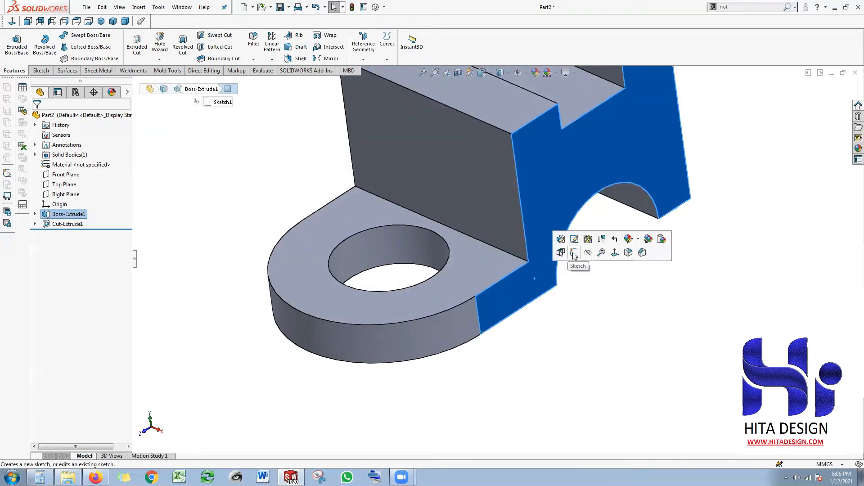
click(574, 254)
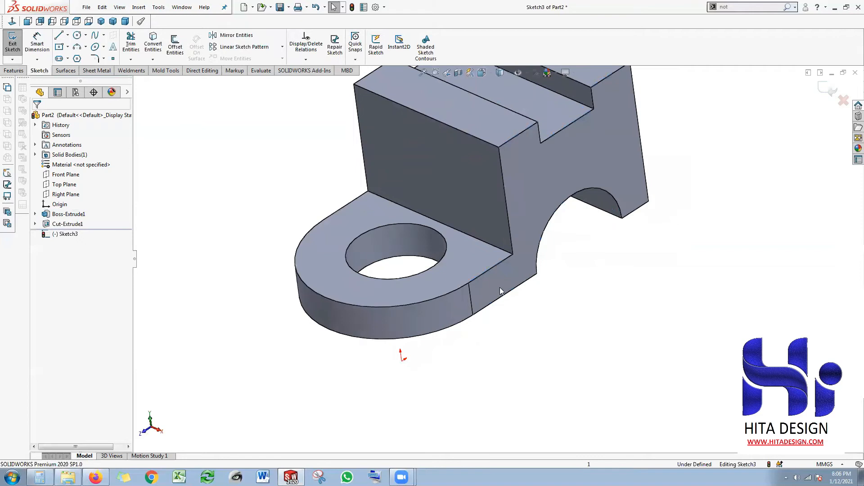
Sketch a closed triangle in the corner above the low step, with an 18 mm approximate vertical leg and a sloped side of about 25 mm.
key(l)
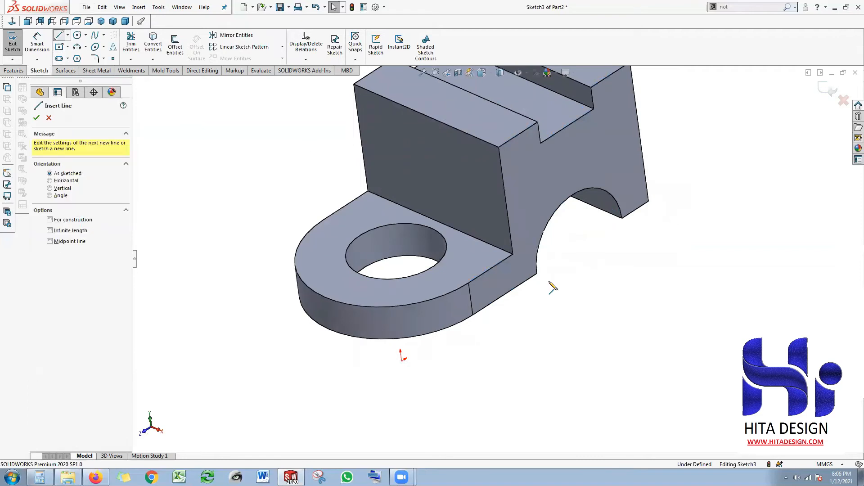
click(508, 219)
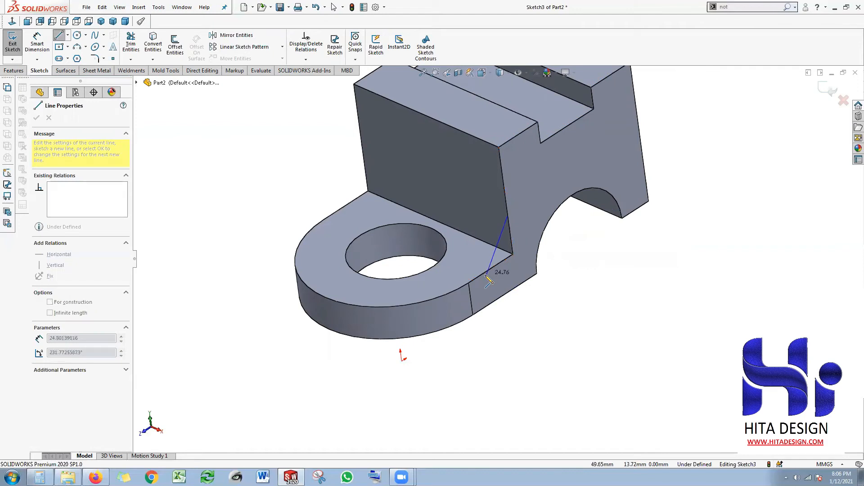
click(484, 273)
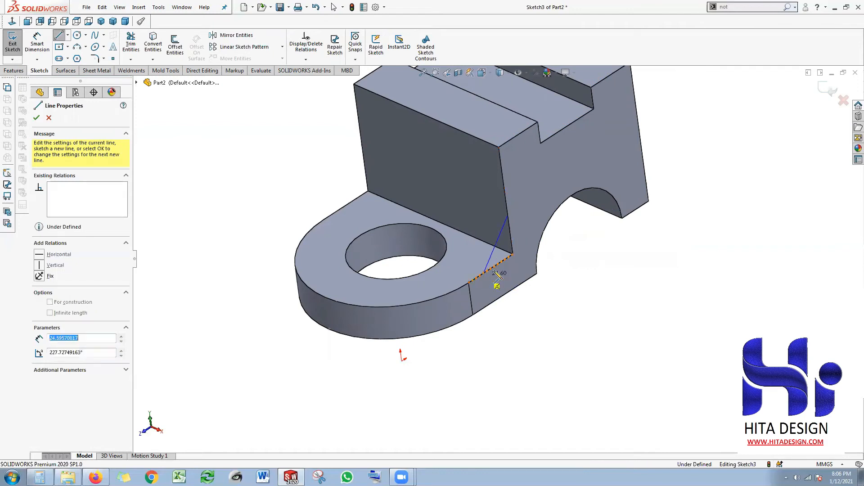
click(513, 254)
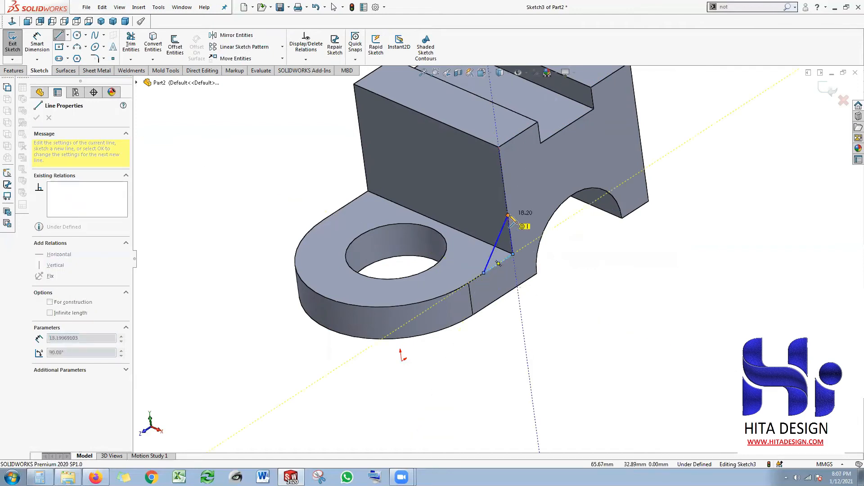
click(509, 215)
right_click(737, 177)
click(760, 185)
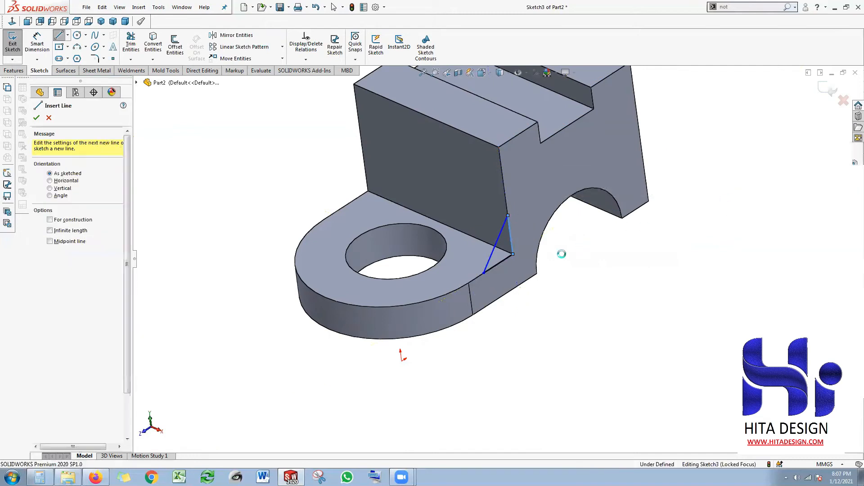
Dimension the triangle's horizontal base on the side face as 20 mm.
scroll(513, 278, up, 1)
scroll(514, 280, down, 2)
right_drag(596, 335, 595, 288)
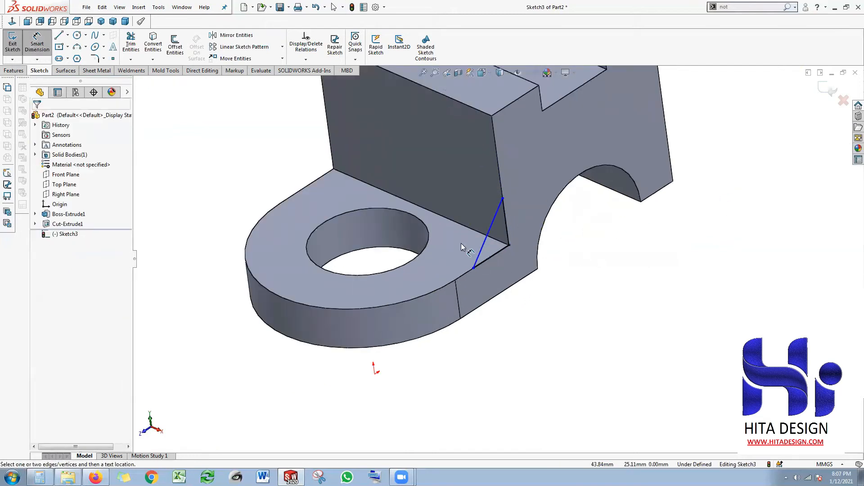
click(488, 234)
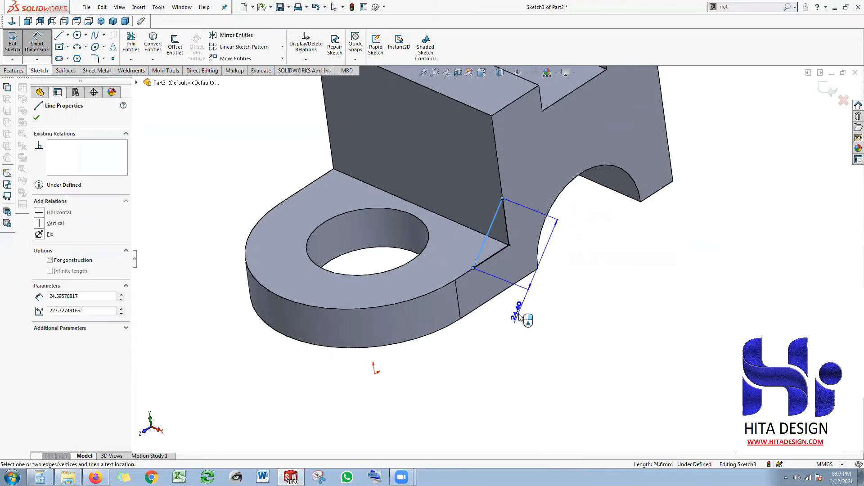
click(500, 311)
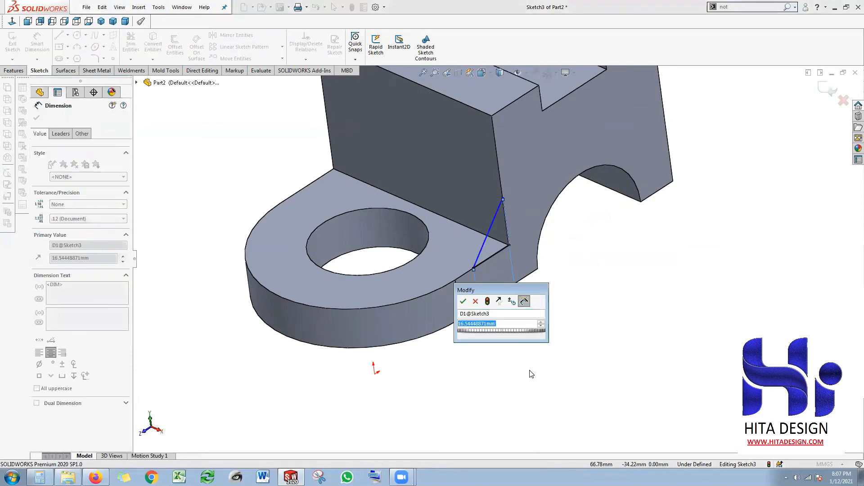
text(20)
key(Return)
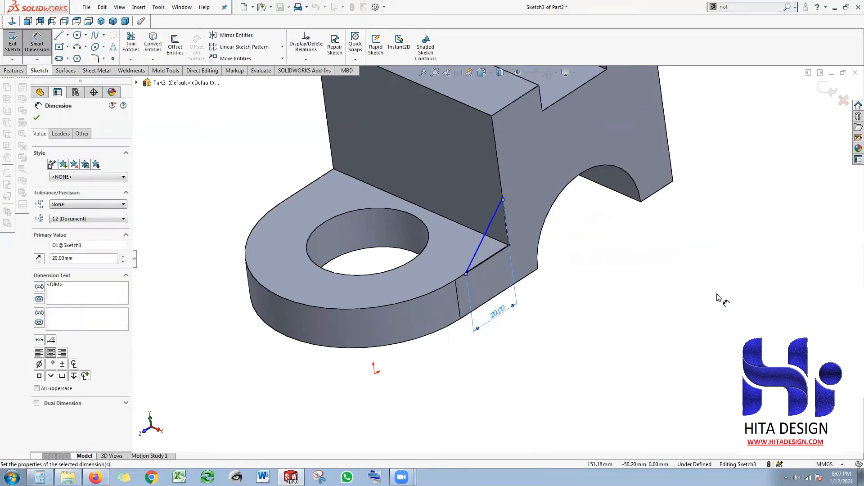
Dimension the angle between the triangle's sloped side and its base as 30 degrees.
click(482, 241)
click(493, 257)
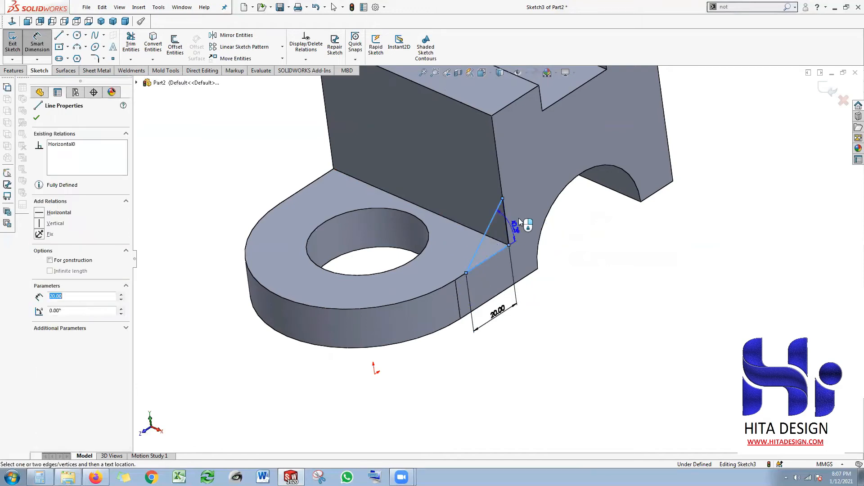
click(543, 280)
text(30)
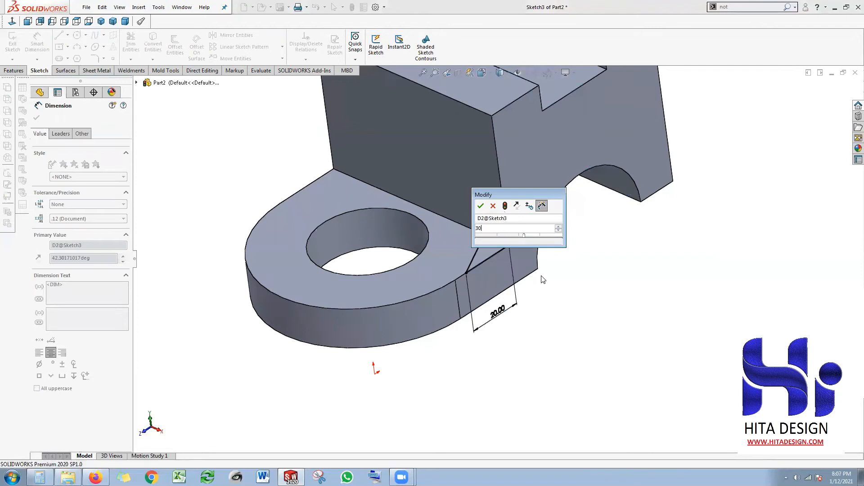
key(Return)
Set up a Boss-Extrude of the triangular profile with a Blind depth of 8 mm and merged result.
scroll(505, 276, up, 1)
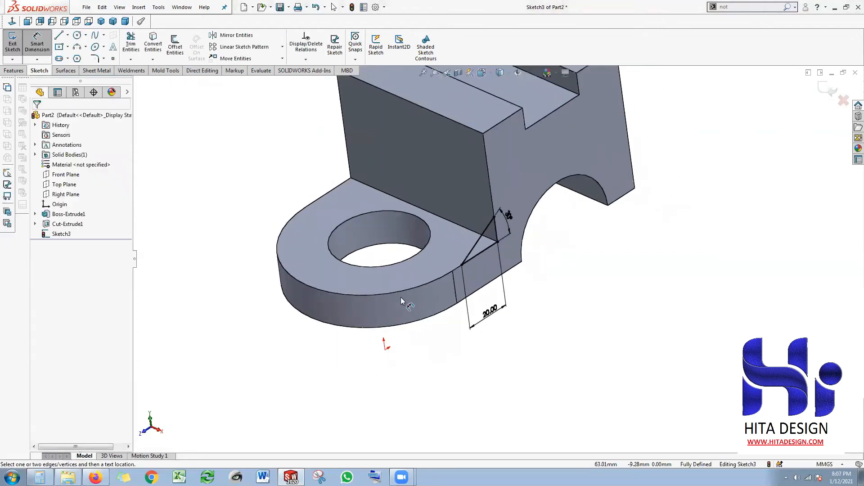
click(13, 71)
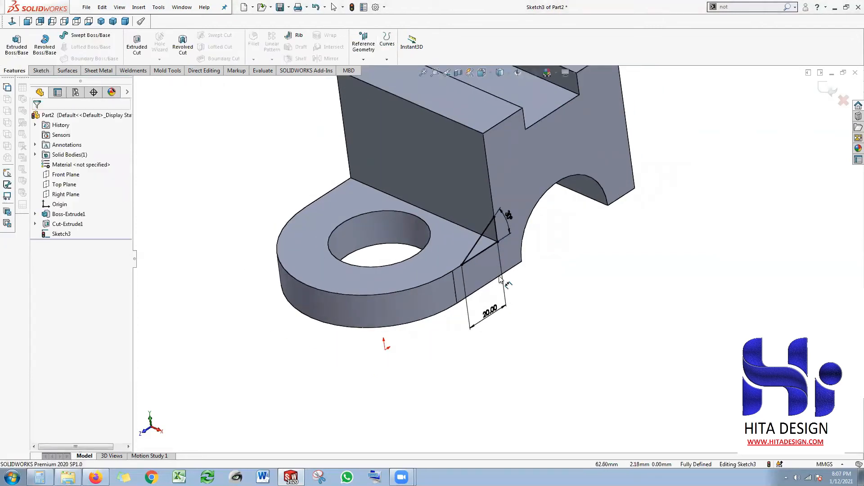
scroll(504, 270, down, 3)
click(16, 46)
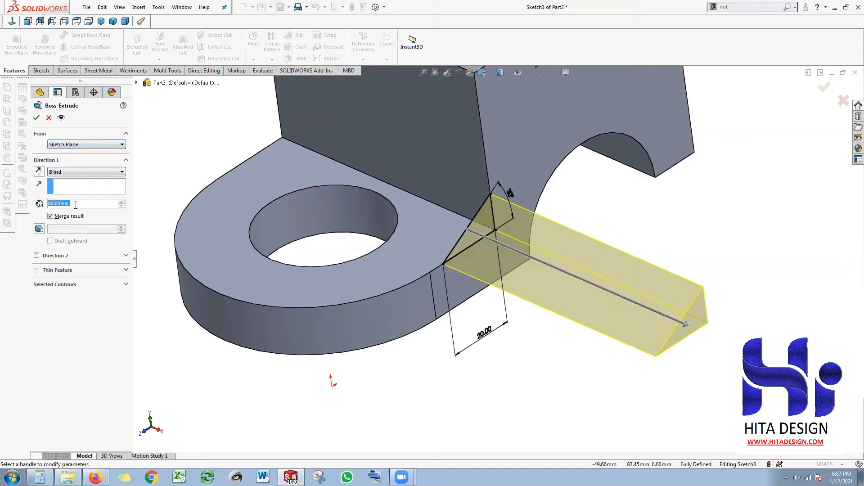
text(10)
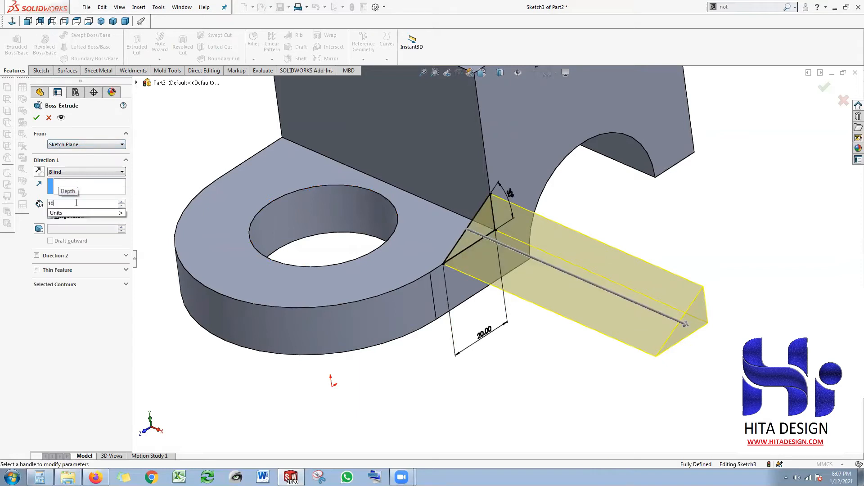
key(Return)
mouse_move(496, 291)
middle_down()
mouse_move(533, 301)
mouse_move(503, 281)
middle_up()
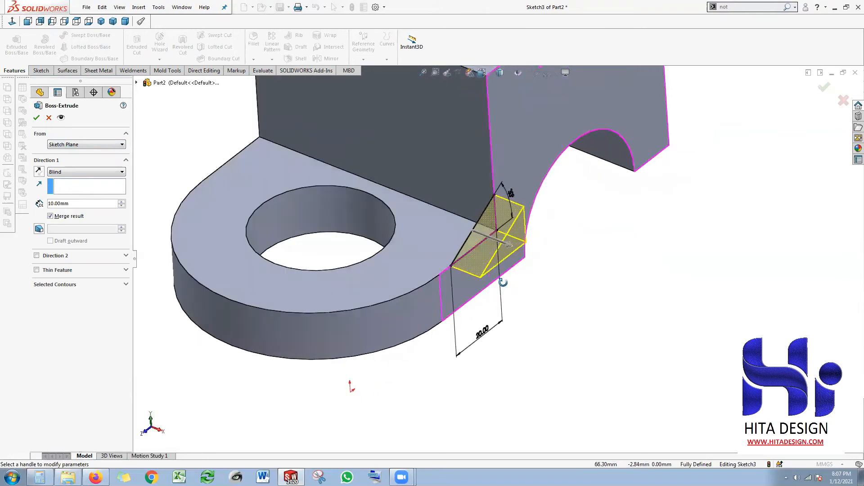
double_click(73, 204)
text(8)
key(Return)
middle_drag(500, 270, 481, 243)
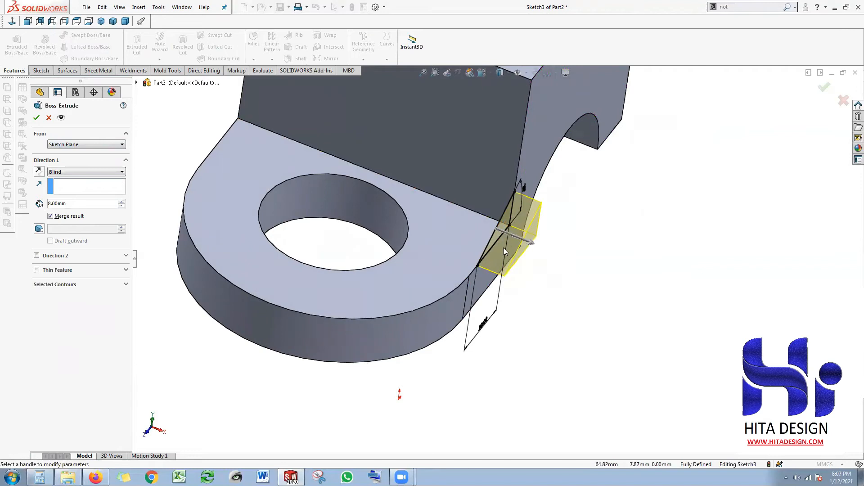
Start the extrusion at a 10 mm offset from the sketch plane and reverse both the offset and extrusion directions toward the low step.
click(66, 145)
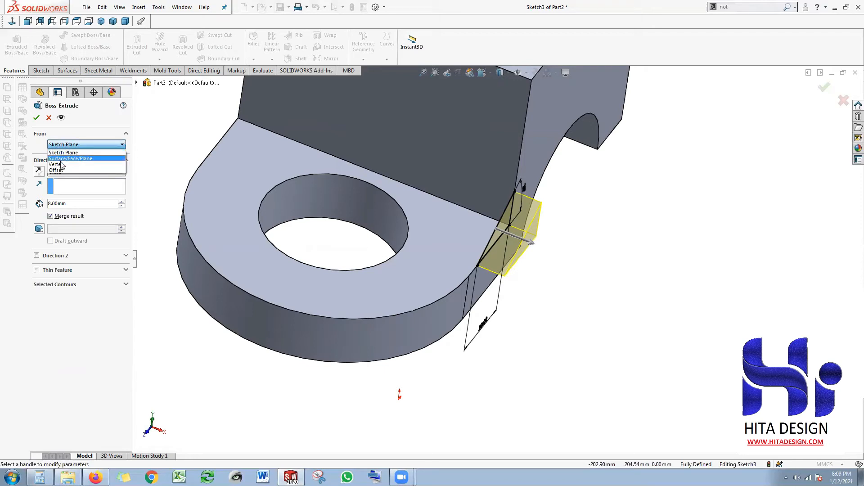
click(76, 173)
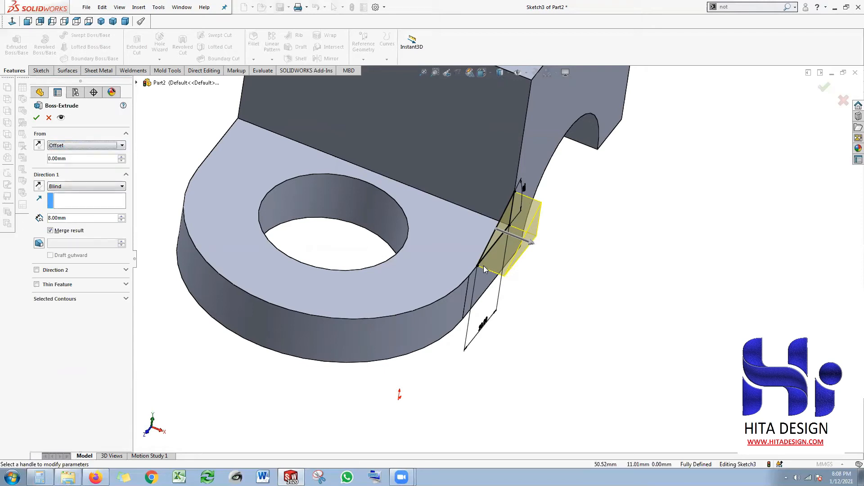
click(122, 156)
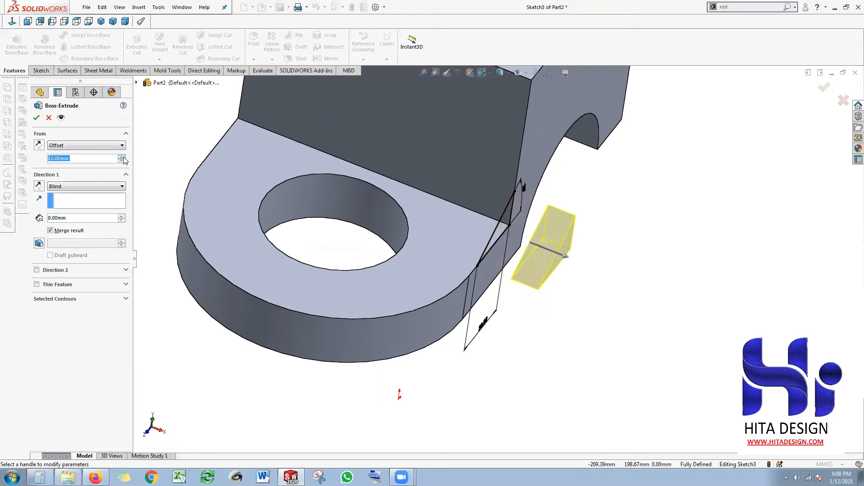
middle_drag(399, 222, 418, 232)
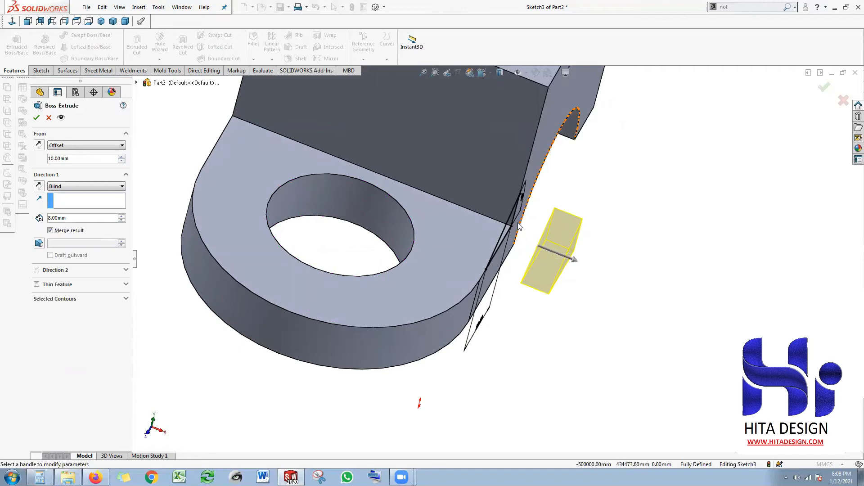
click(38, 145)
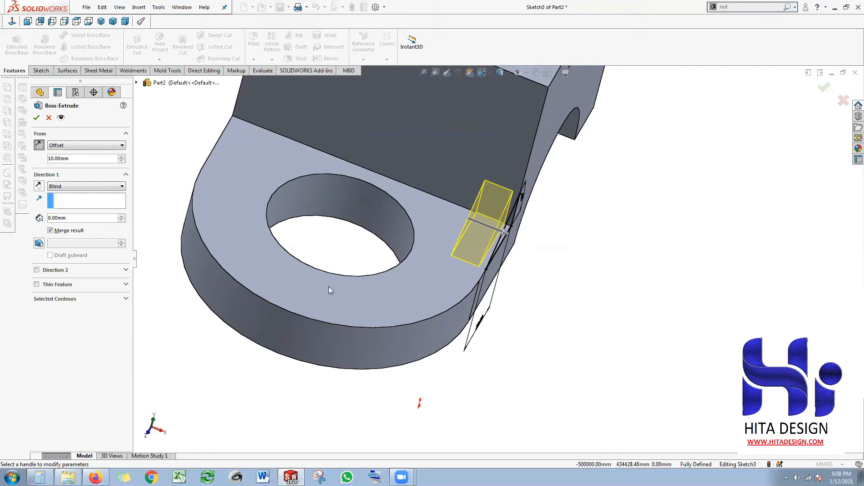
click(39, 186)
middle_drag(467, 260, 442, 231)
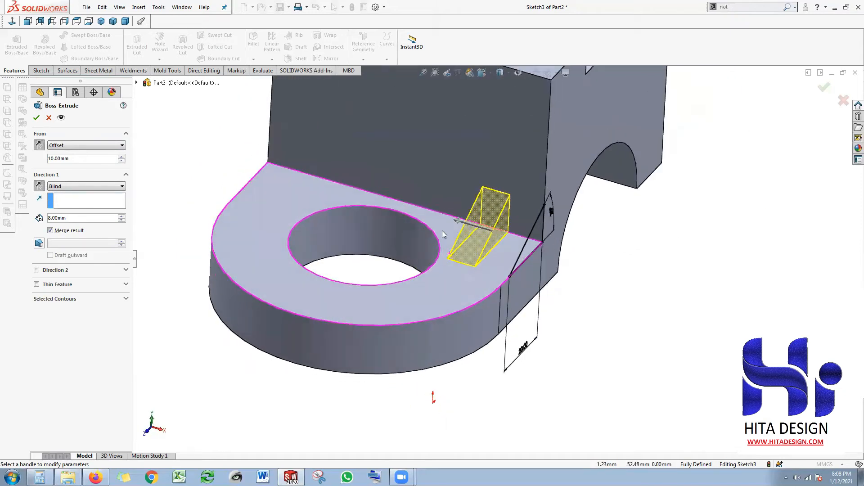
Set the extrusion's start offset to 7.5 mm and finish the rib.
click(72, 158)
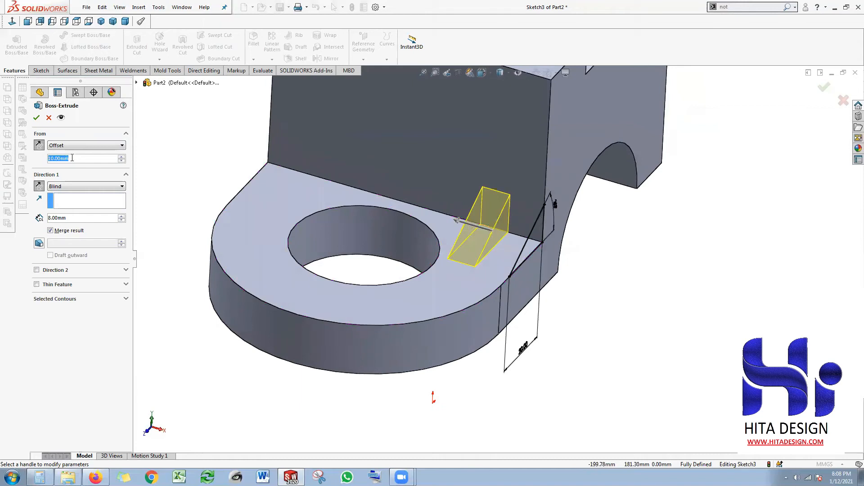
text(7.5)
key(Return)
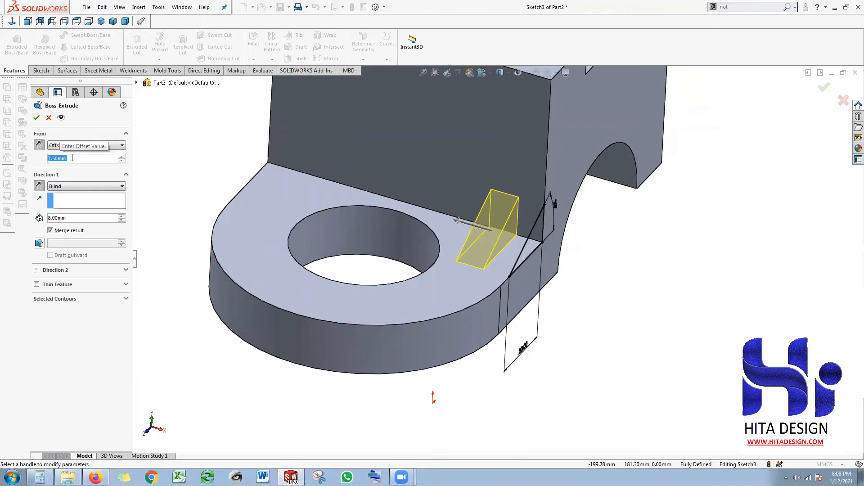
click(37, 118)
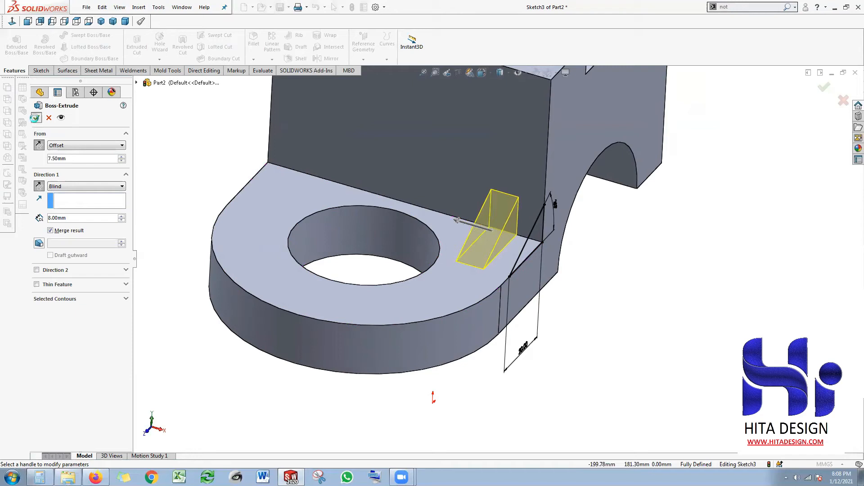
middle_drag(471, 247, 448, 247)
scroll(453, 237, down, 1)
key(f)
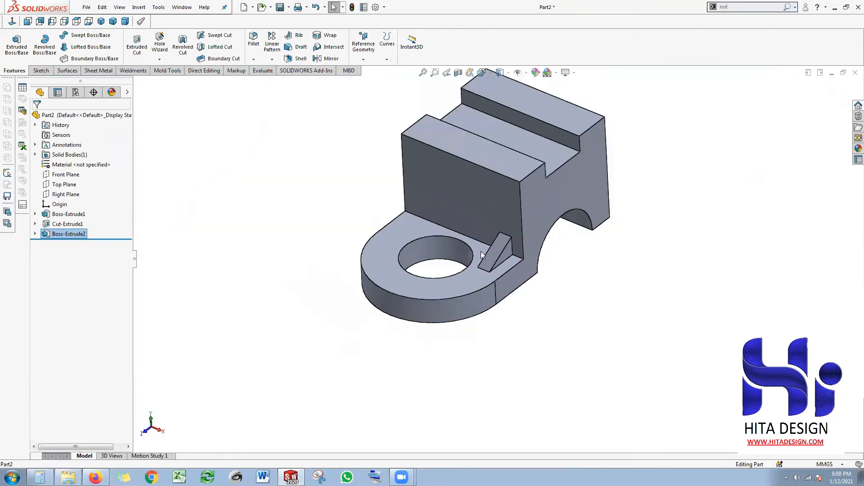
Examine the rib and the opposite corner of the low step to see where a matching rib belongs.
scroll(417, 226, down, 3)
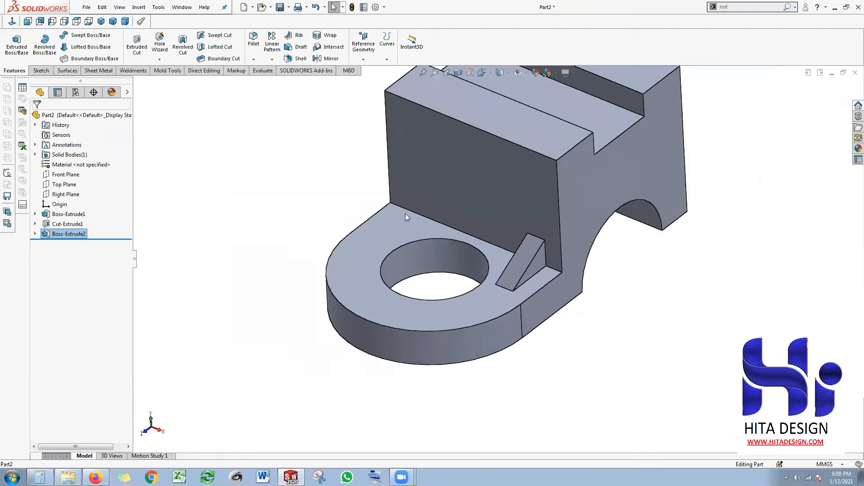
click(404, 215)
click(315, 195)
scroll(413, 228, up, 1)
middle_drag(412, 228, 427, 261)
click(386, 230)
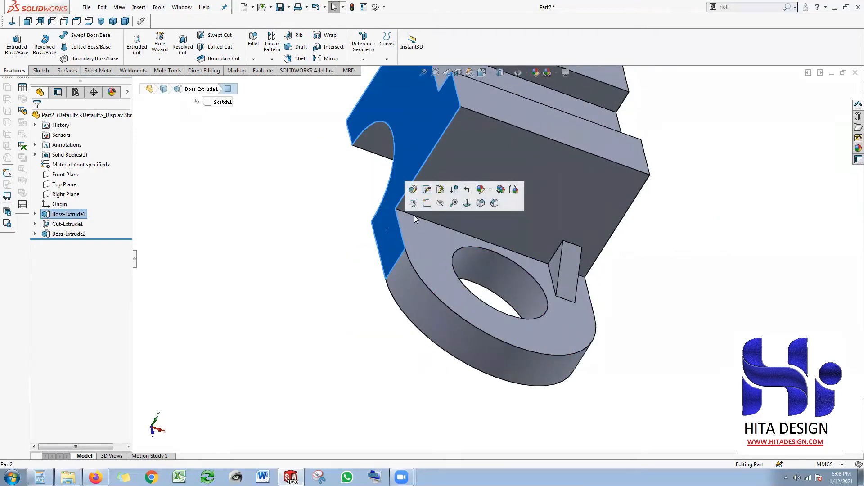
click(343, 226)
key(ctrl+7)
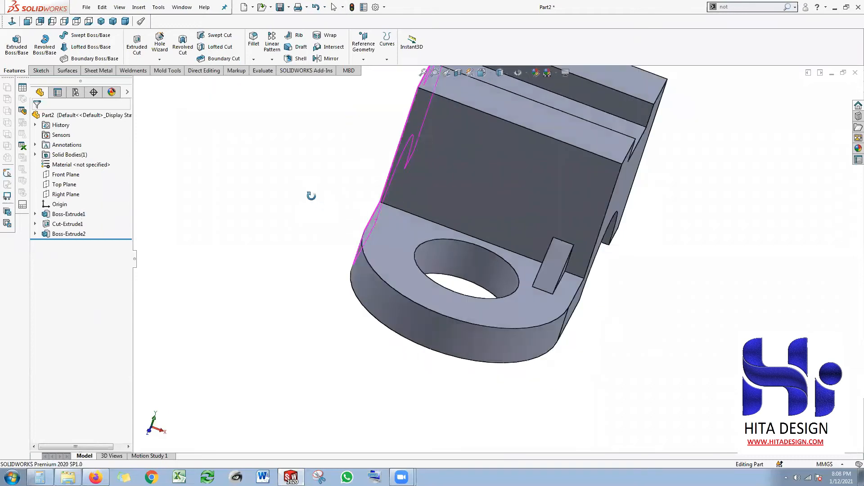
scroll(458, 273, down, 2)
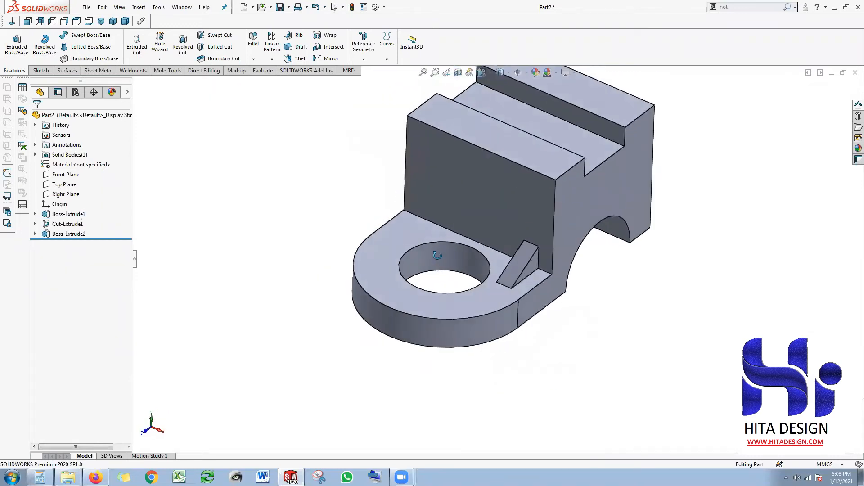
click(521, 263)
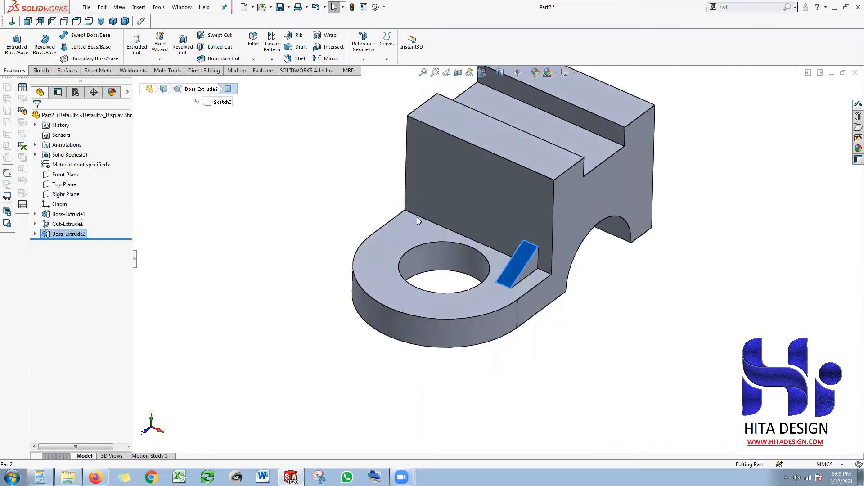
click(377, 195)
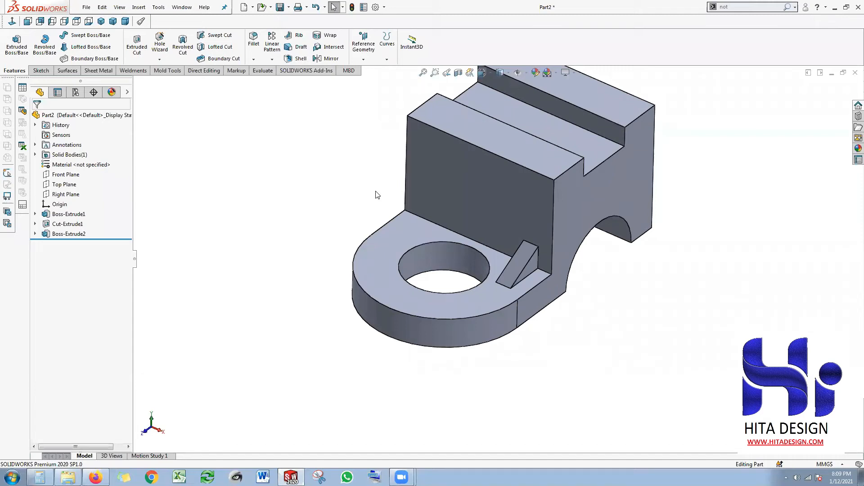
click(522, 261)
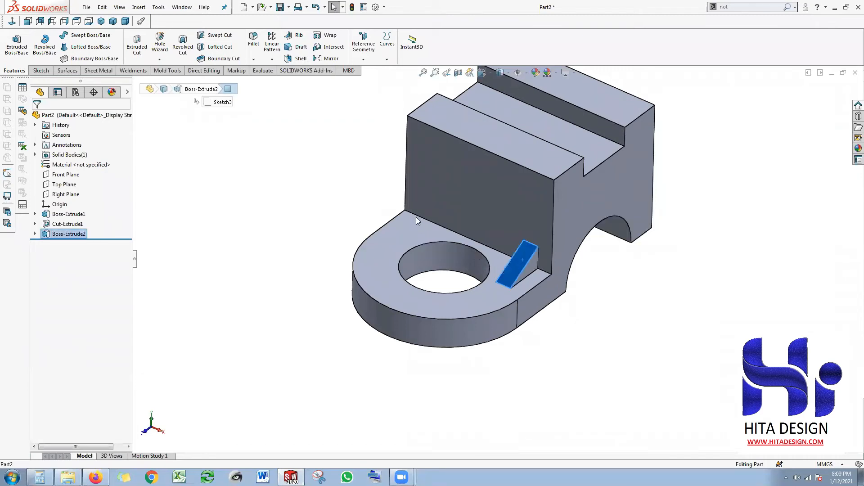
click(343, 191)
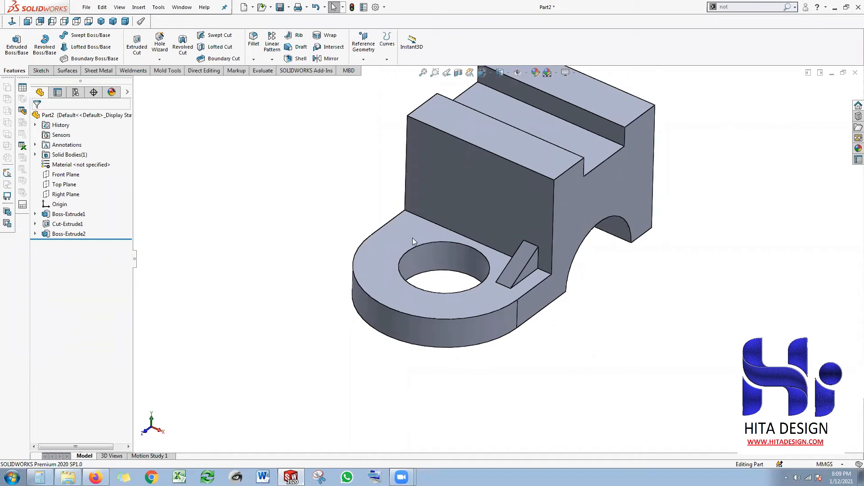
middle_drag(405, 215, 531, 254)
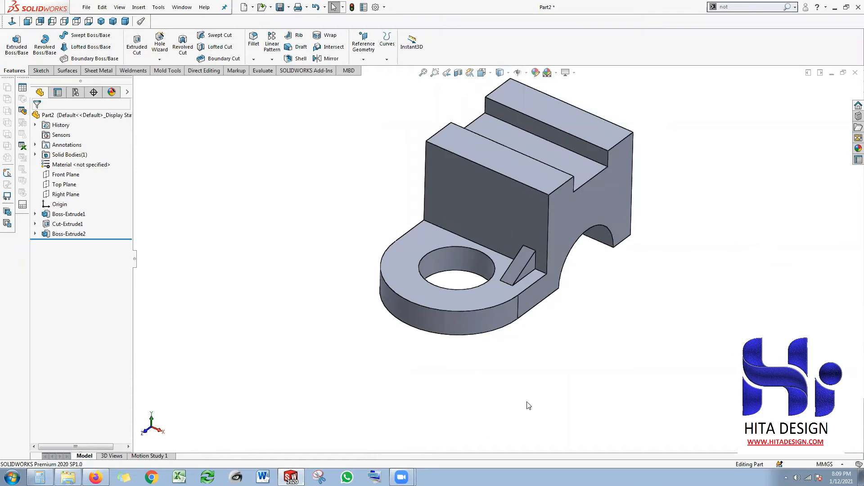
scroll(469, 236, up, 3)
scroll(516, 257, down, 5)
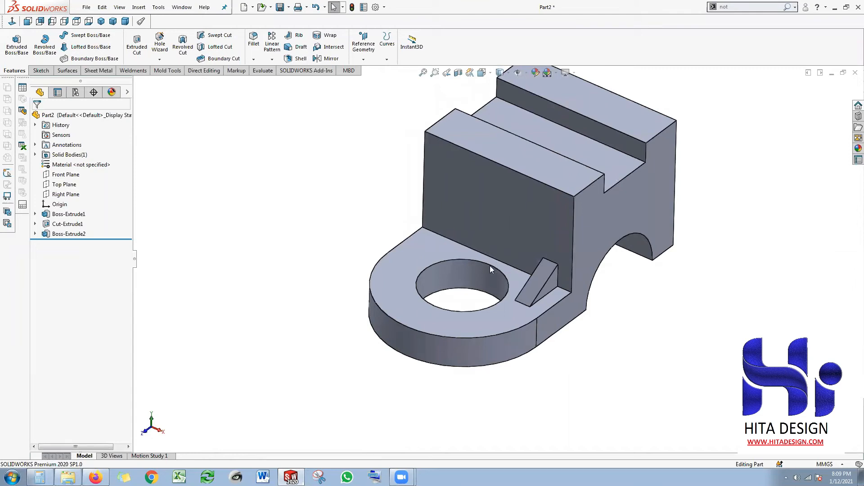
Mirror the triangular rib (Boss-Extrude2) about the Right Plane to the opposite side of the low step.
click(67, 194)
mouse_move(352, 233)
middle_down()
mouse_move(385, 201)
mouse_move(344, 220)
middle_up()
click(309, 178)
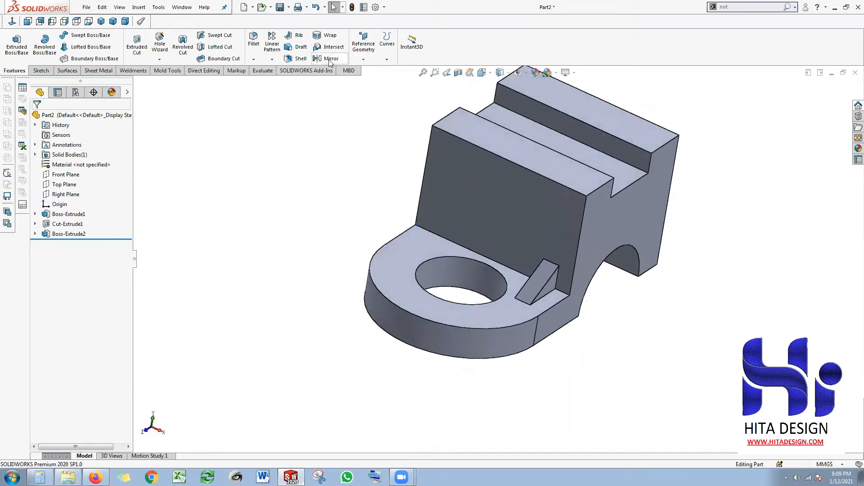
click(330, 61)
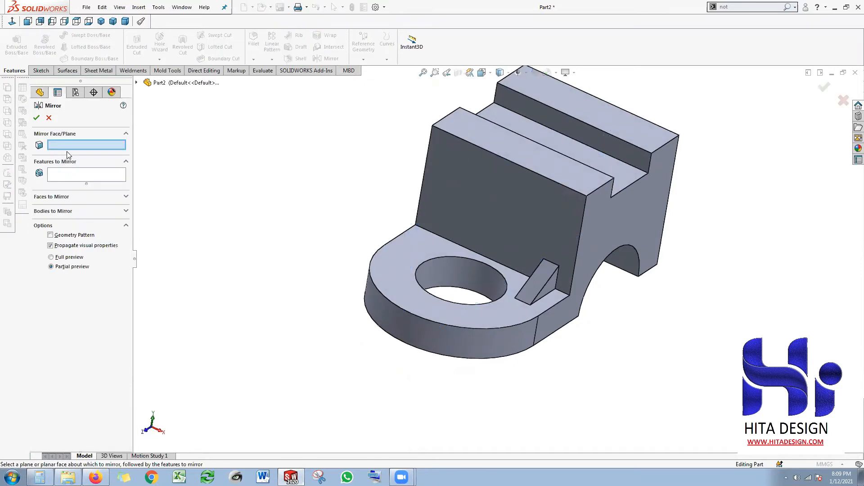
click(136, 82)
click(177, 162)
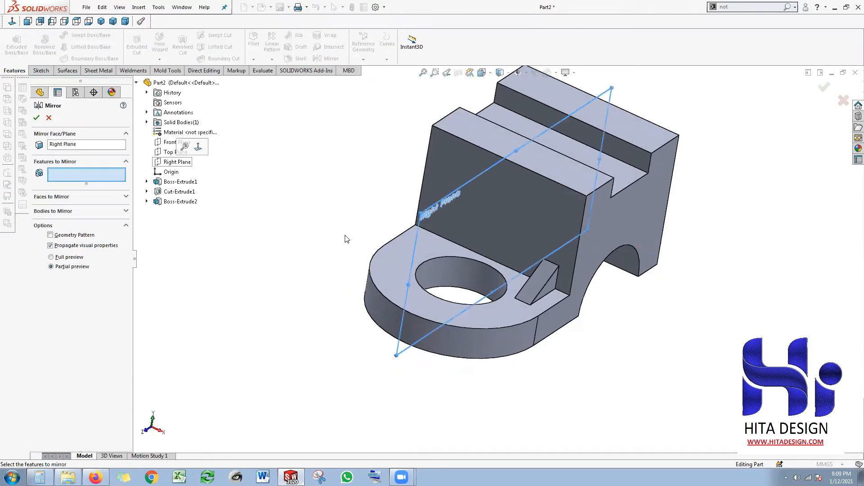
click(175, 203)
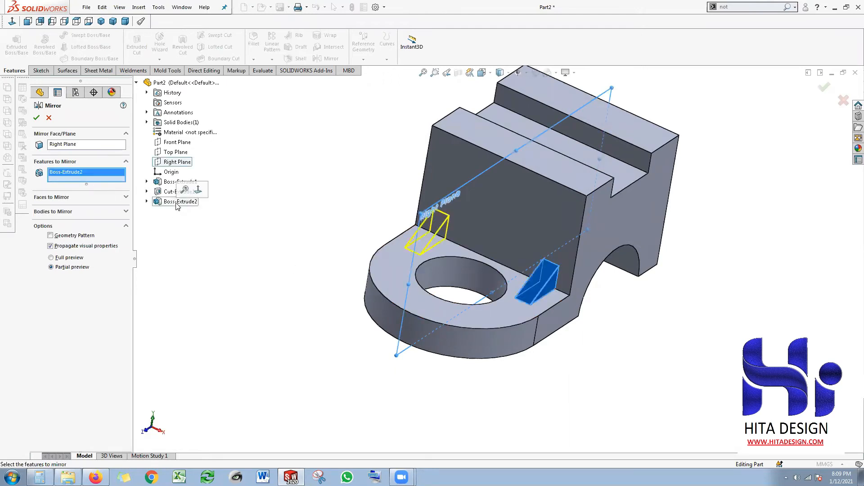
click(36, 118)
middle_drag(347, 228, 399, 240)
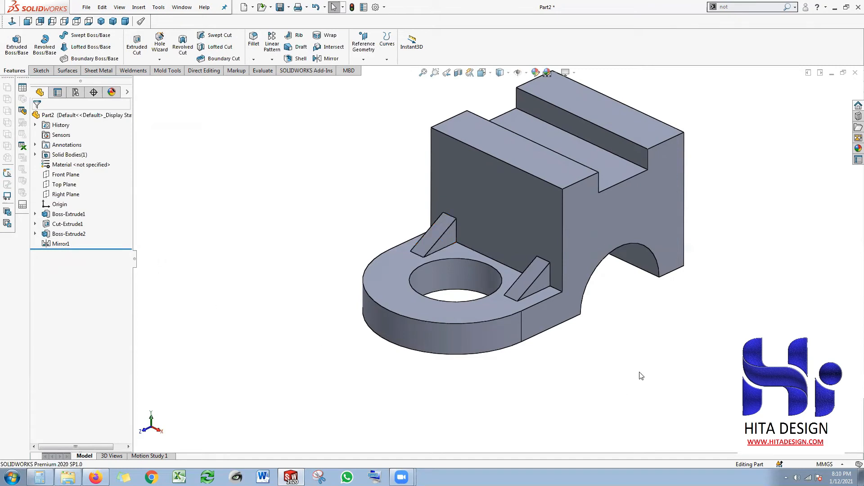
Sketch a center rectangle about 24 mm wide on the block's upper front face, running lengthwise across the notch and past both ends.
scroll(599, 351, up, 3)
middle_drag(561, 324, 525, 259)
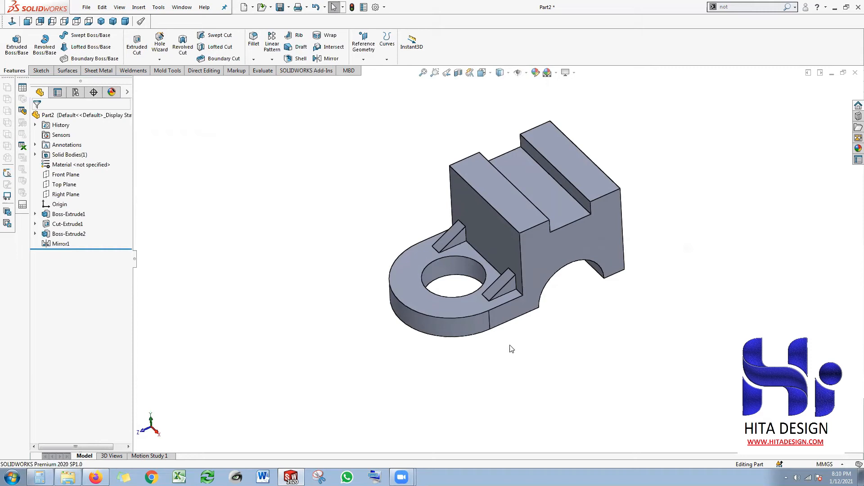
scroll(526, 213, down, 1)
click(508, 205)
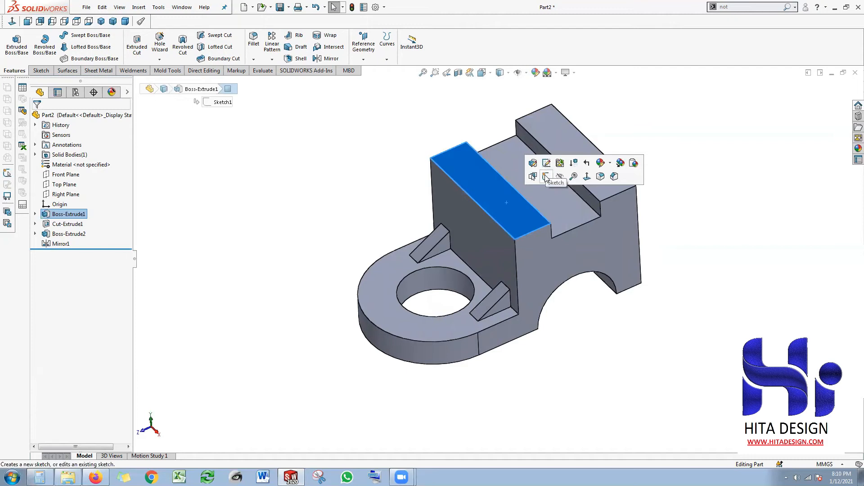
click(545, 176)
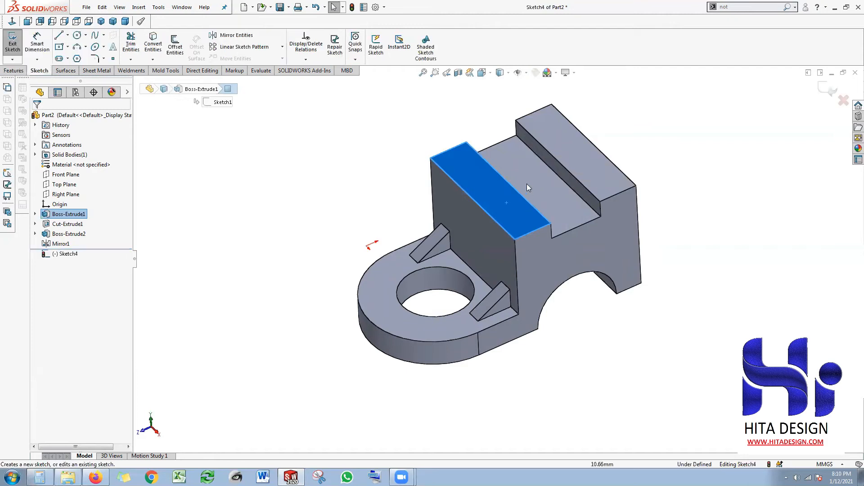
click(68, 47)
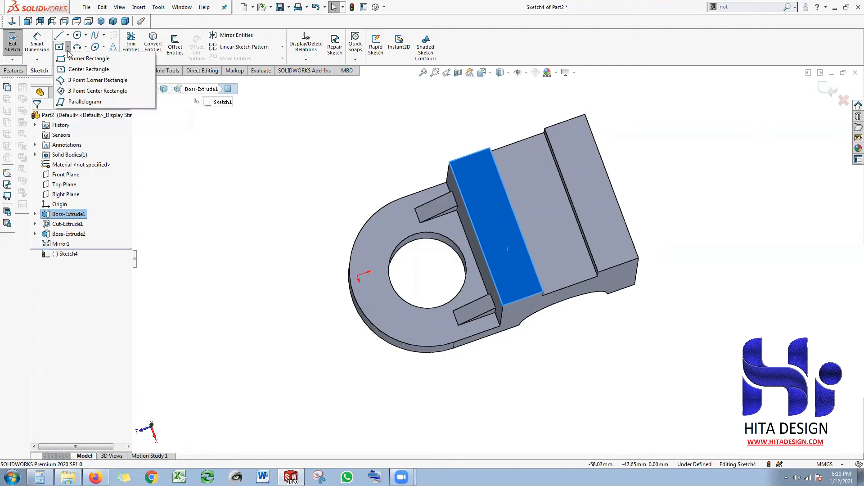
click(80, 71)
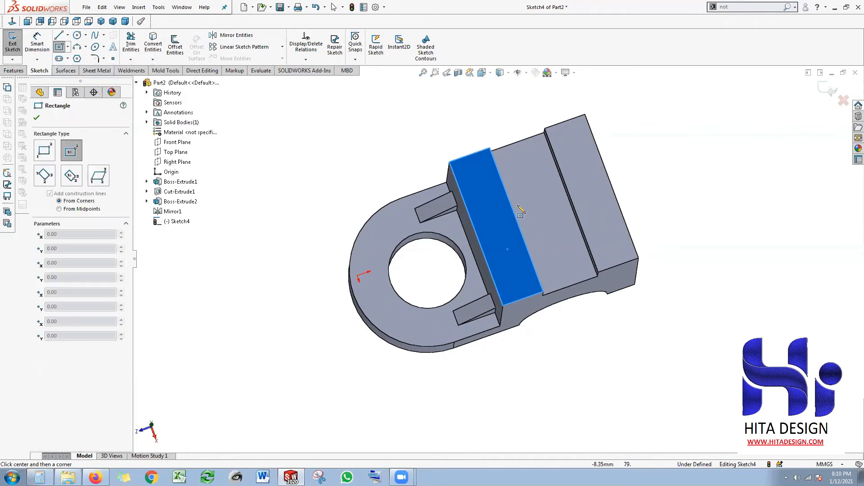
click(551, 212)
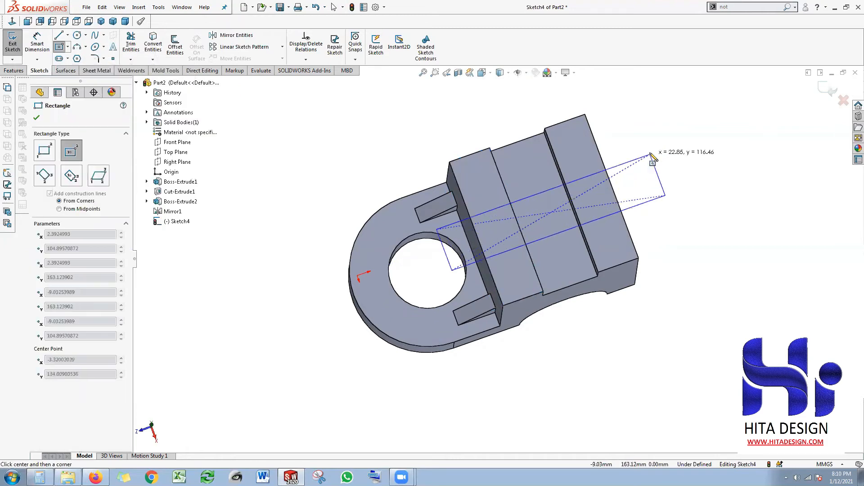
click(650, 153)
right_click(712, 150)
click(735, 158)
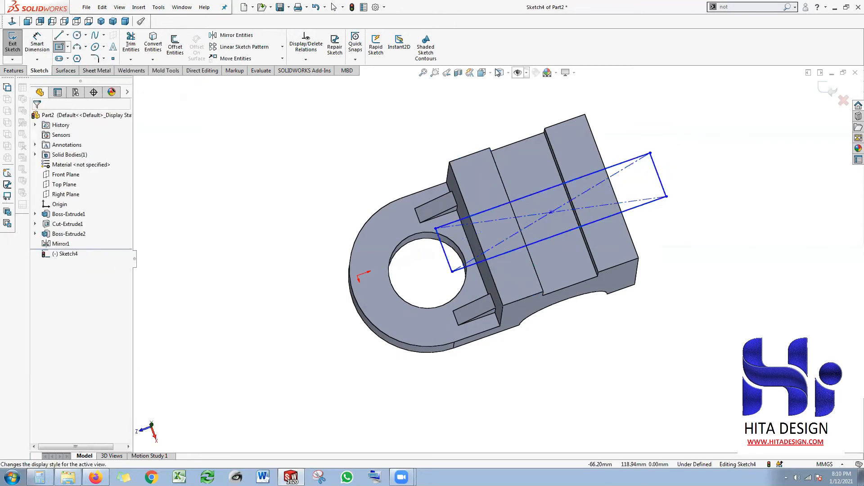
Show the sketch from above and add a vertical relation between the rectangle's center point and the origin.
click(508, 74)
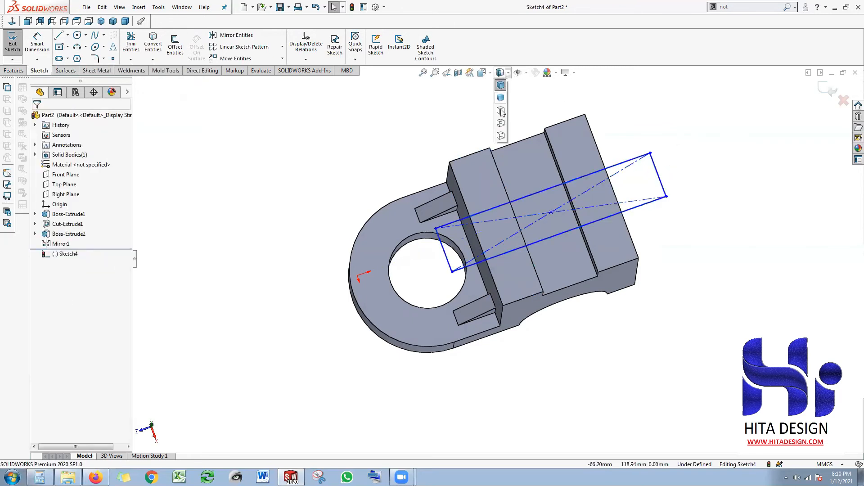
click(482, 73)
click(533, 124)
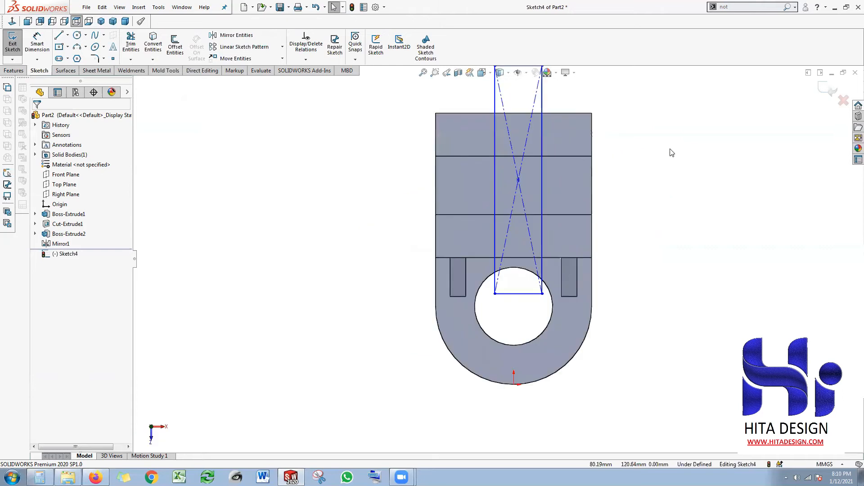
scroll(529, 247, up, 2)
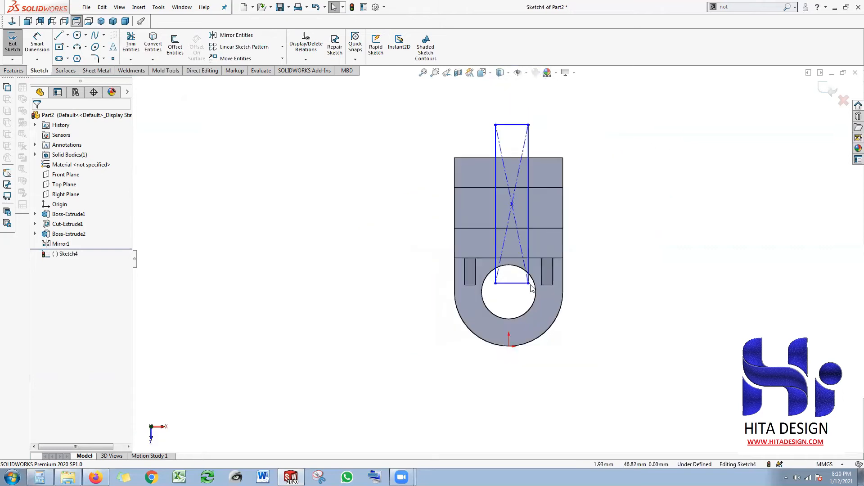
click(511, 204)
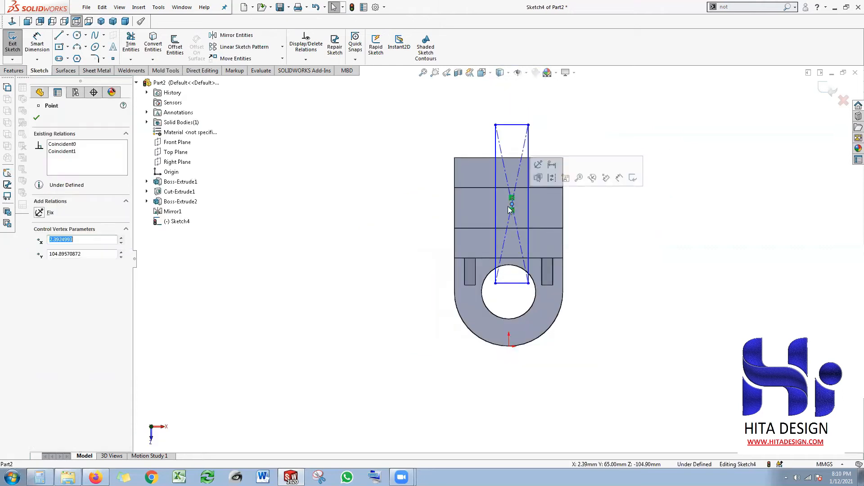
ctrl+click(509, 346)
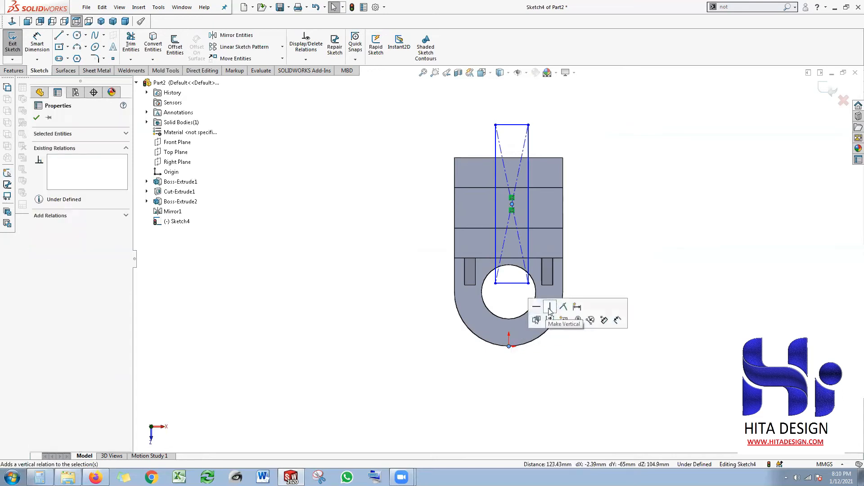
click(550, 307)
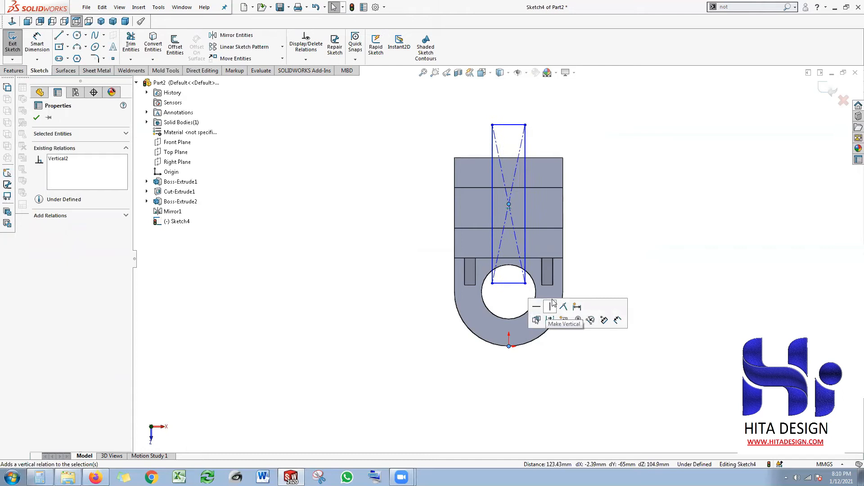
click(631, 245)
Dimension the rectangle's short side and set its width to 25 mm.
scroll(594, 342, down, 1)
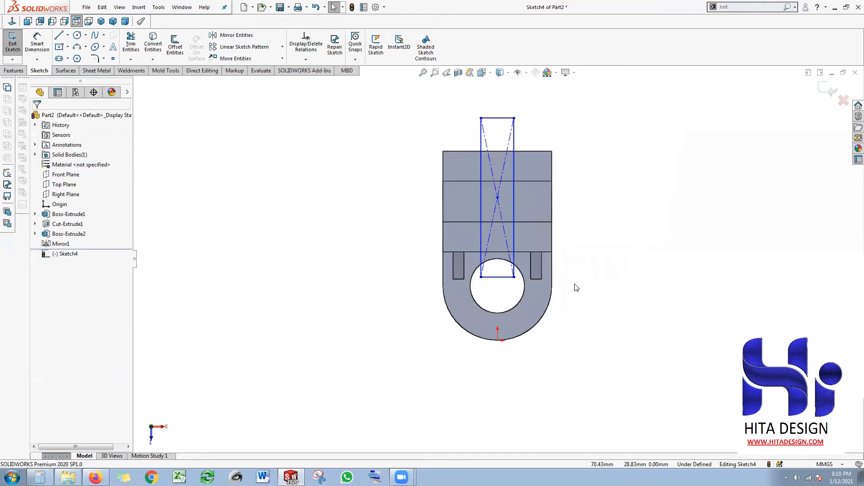
scroll(574, 285, down, 2)
click(38, 44)
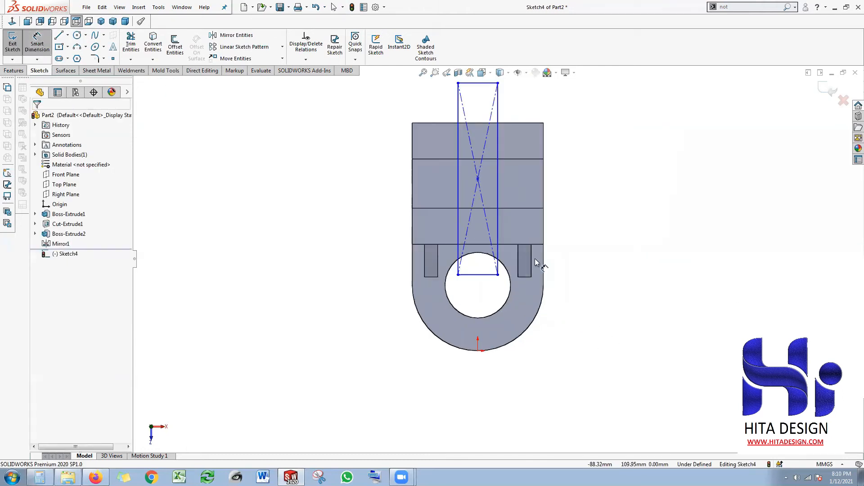
scroll(496, 258, up, 1)
click(485, 113)
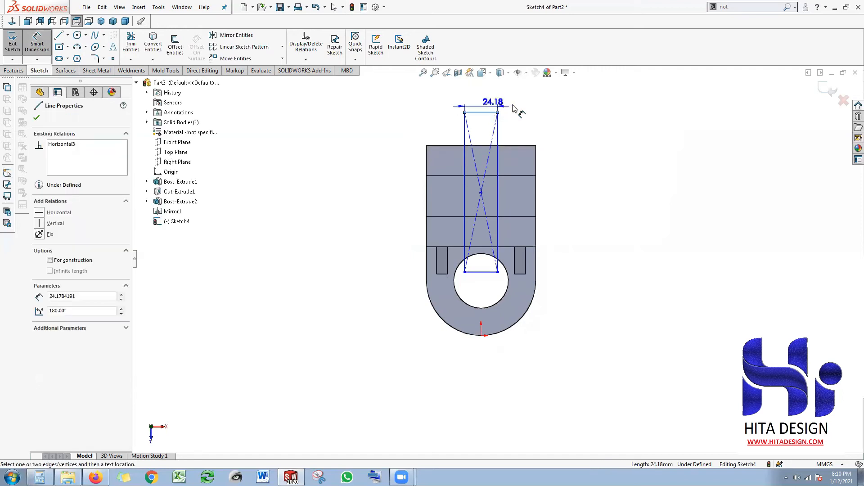
click(521, 105)
text(25)
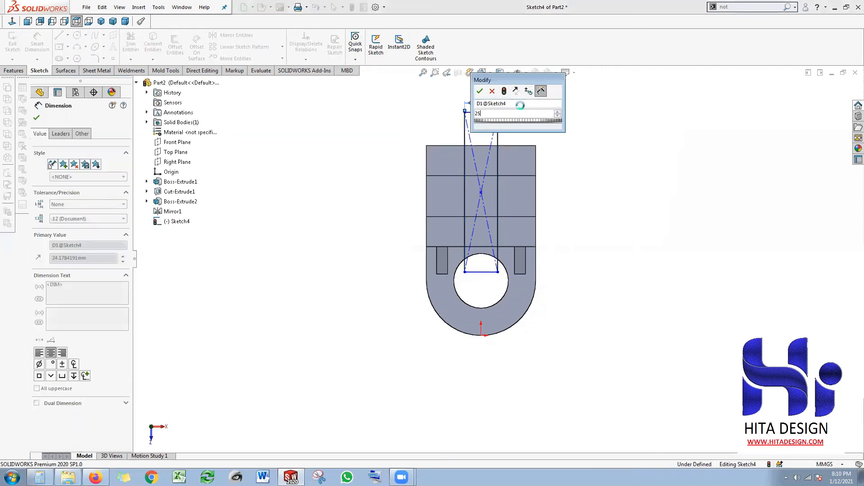
key(Return)
click(698, 205)
scroll(500, 255, up, 2)
scroll(494, 259, down, 3)
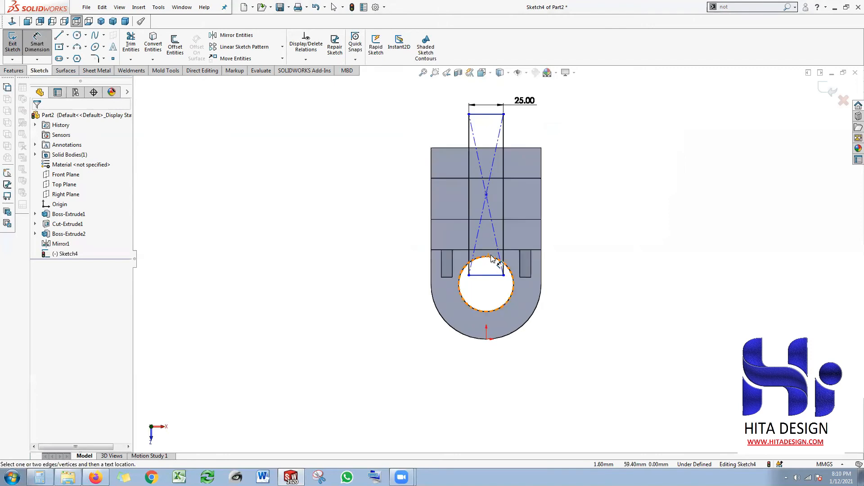
key(Escape)
Dimension the rectangle's front side 5 mm beyond the upper front edge of the block.
middle_drag(632, 247, 617, 213)
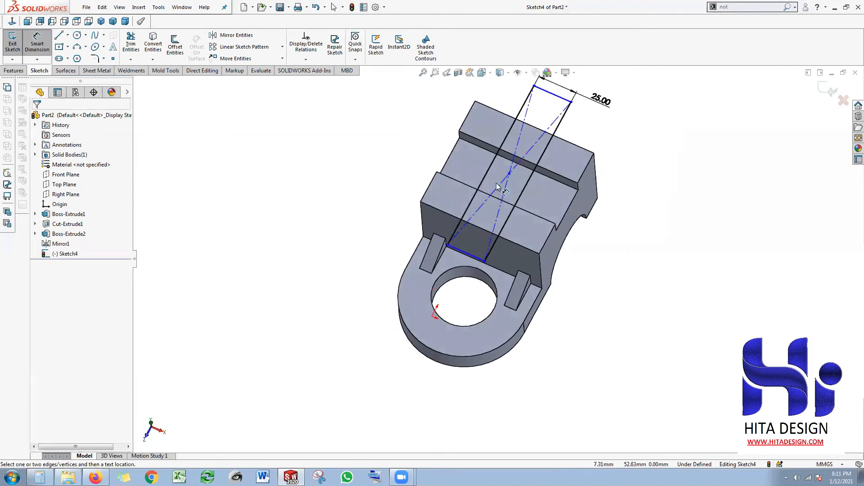
click(471, 257)
click(487, 232)
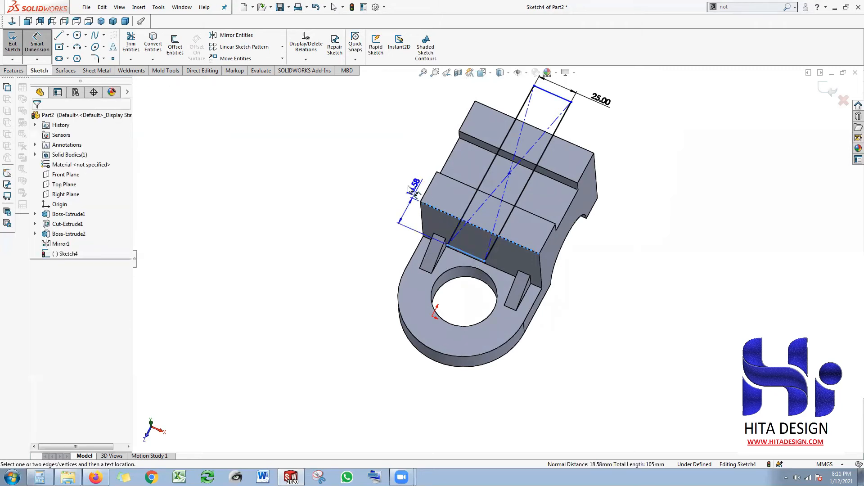
click(407, 198)
text(5)
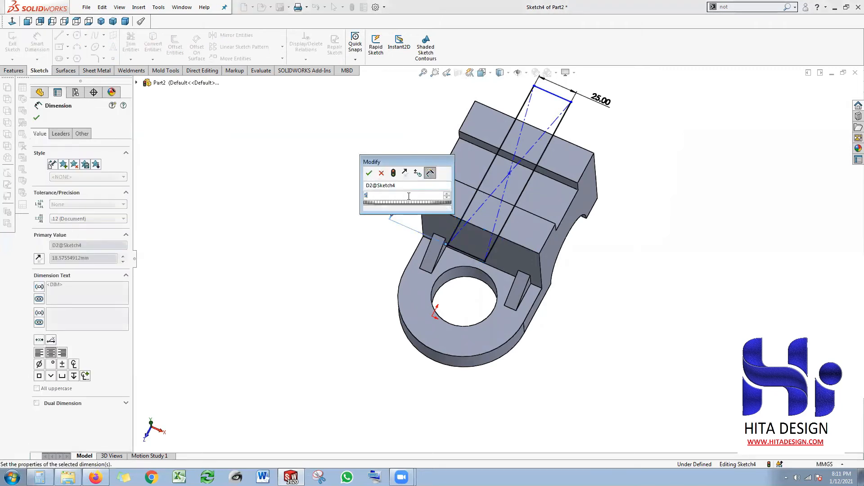
key(Return)
Dimension the rectangle's rear side 5 mm beyond the upper rear edge of the block.
key(f)
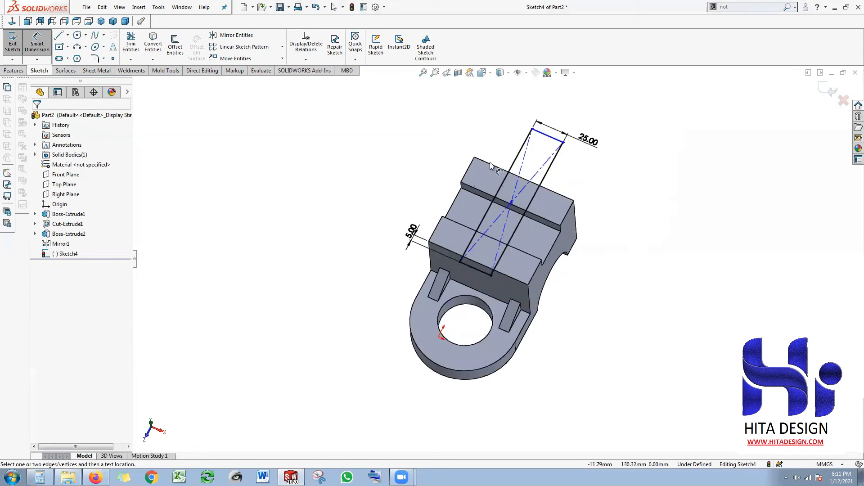
click(488, 162)
click(521, 132)
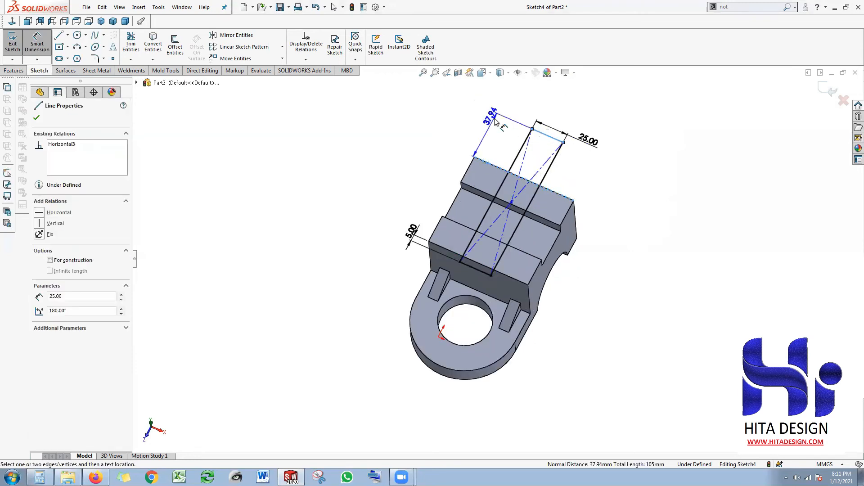
click(495, 120)
text(5)
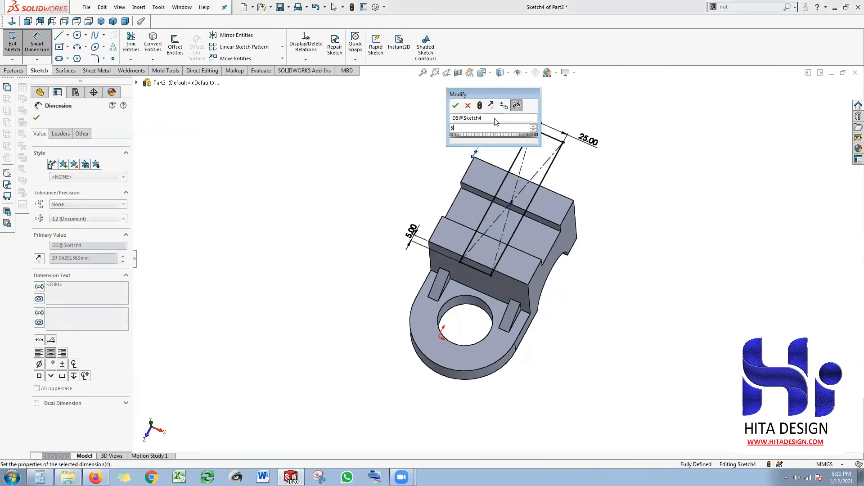
key(Return)
Cut the rectangle into the block with a Blind Extruded Cut 25 mm deep, forming a lengthwise channel.
middle_drag(479, 237, 460, 220)
click(17, 72)
click(137, 45)
middle_drag(433, 265, 454, 194)
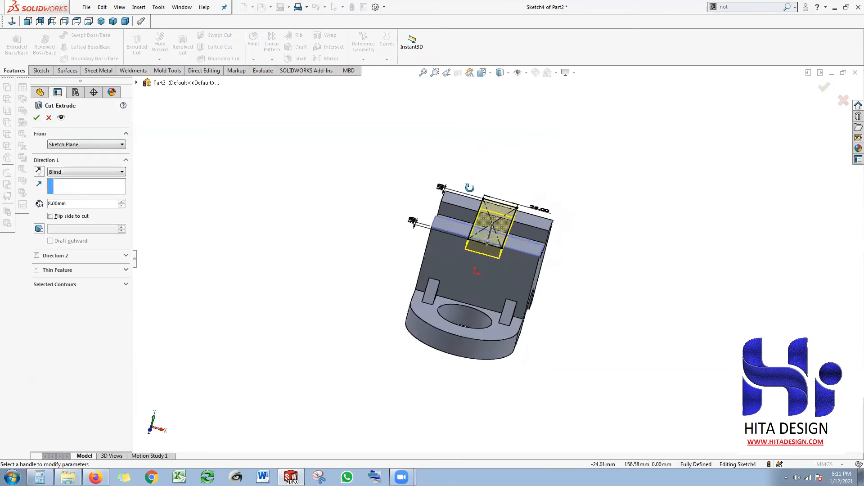
click(121, 201)
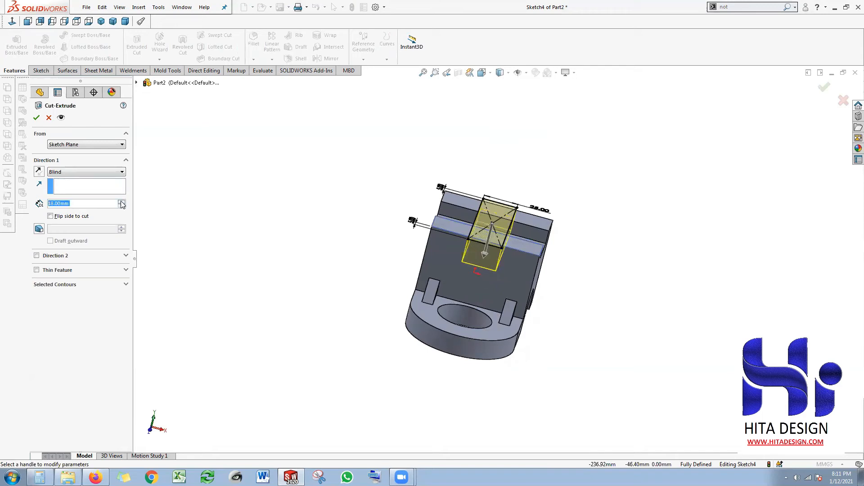
click(121, 201)
text(25)
key(Return)
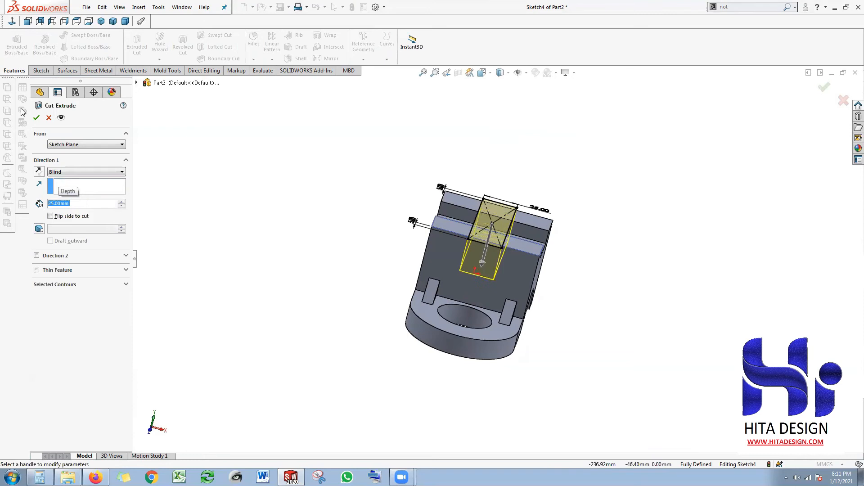
click(37, 117)
middle_drag(318, 203, 259, 112)
middle_drag(489, 293, 500, 337)
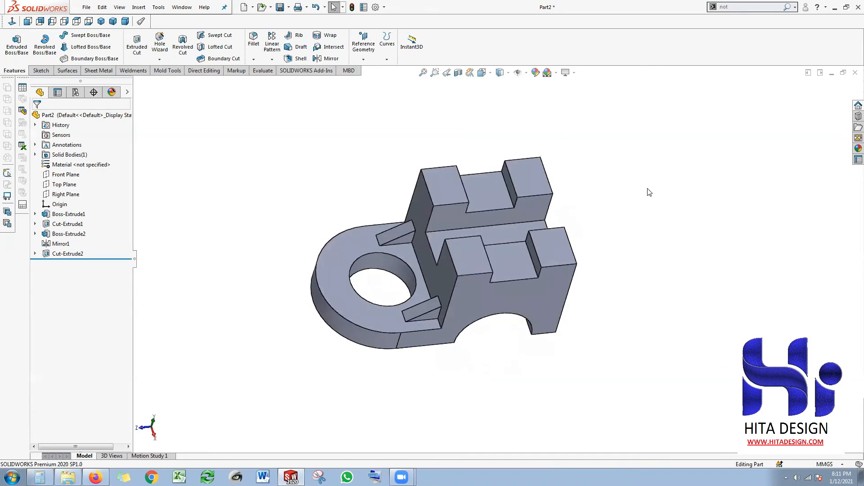
Save the part as "Lecture 14" in the Lecture 14 folder.
click(279, 7)
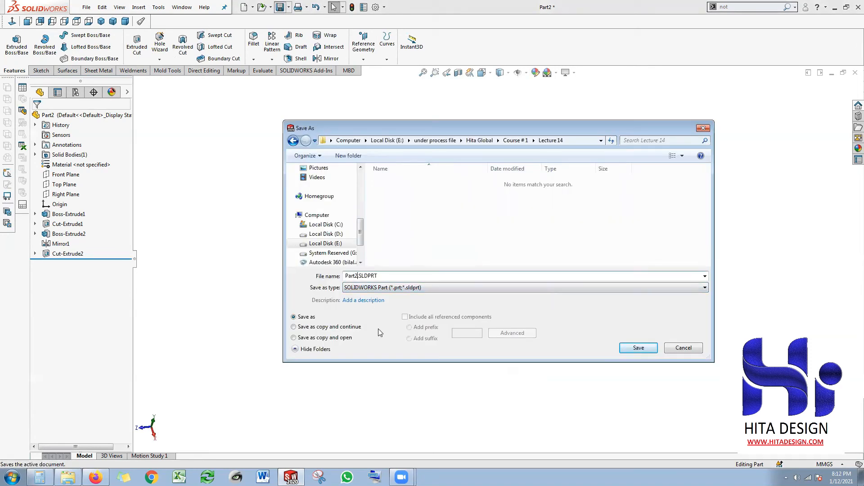
key(BackSpace)
key(BackSpace)
key(BackSpace)
key(BackSpace)
key(BackSpace)
text(Lecture 14)
key(Return)
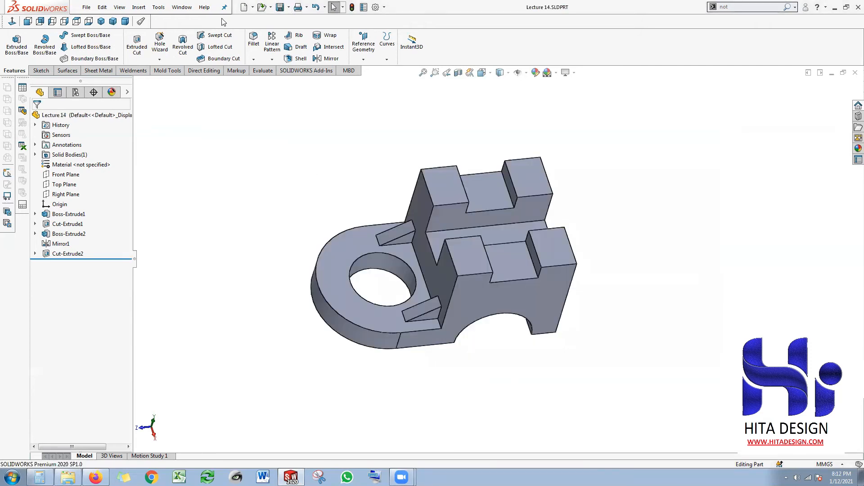
Create a new drawing document from the Drawing template.
click(85, 7)
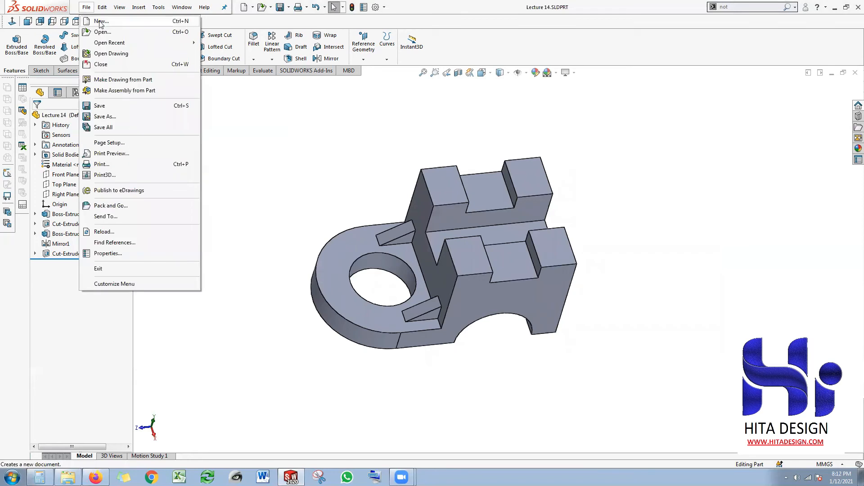
click(101, 21)
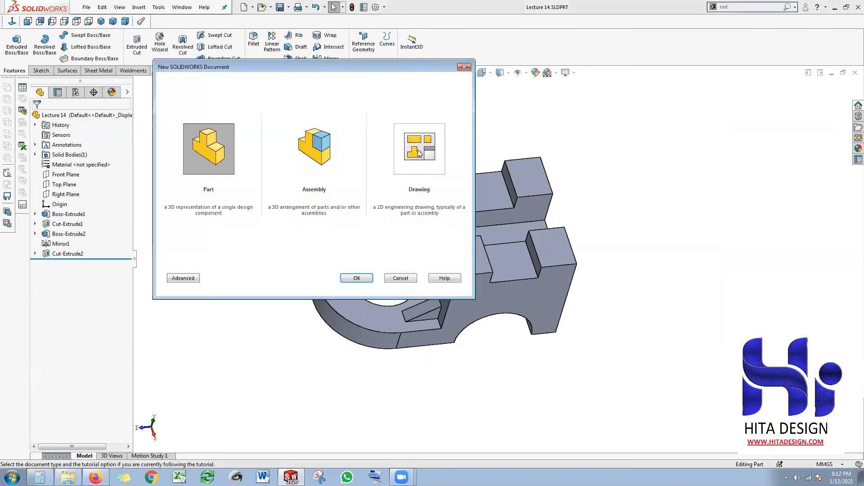
click(419, 155)
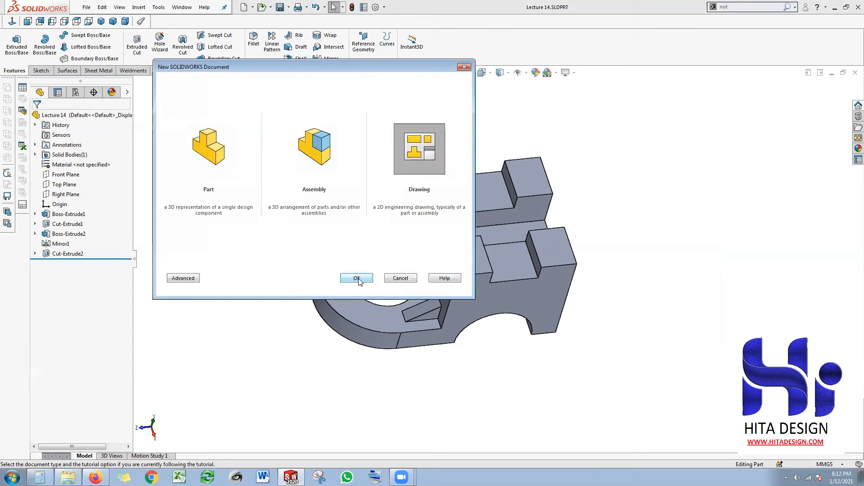
click(357, 280)
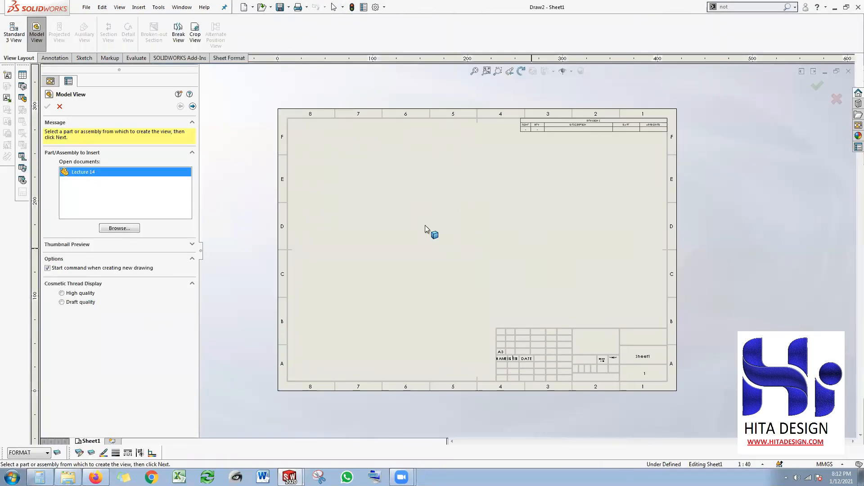
Insert a front model view of the Lecture 14 part in the upper-left area of the sheet.
double_click(83, 172)
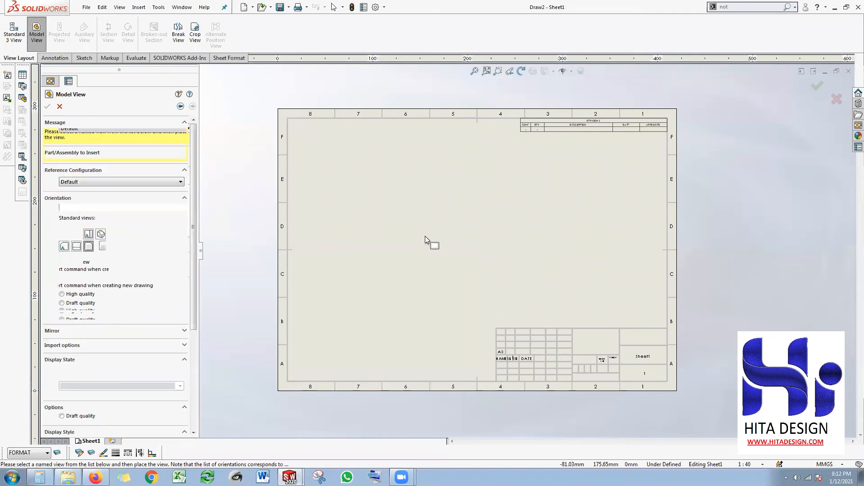
click(402, 225)
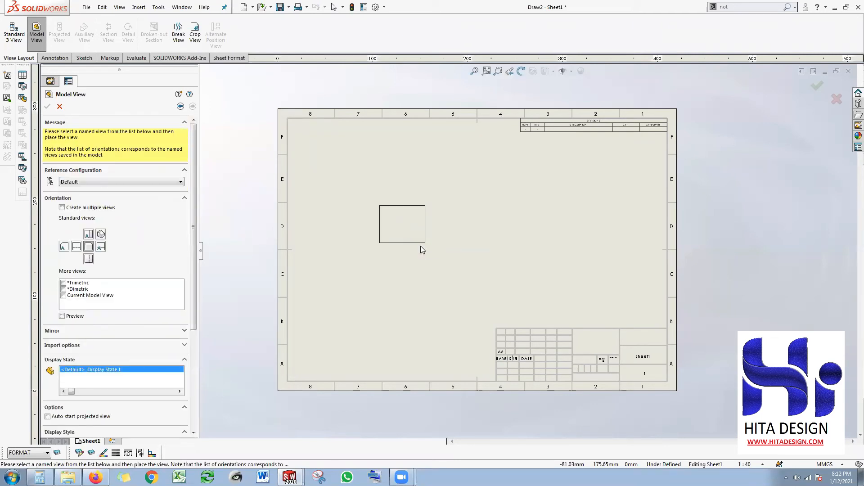
scroll(435, 254, up, 1)
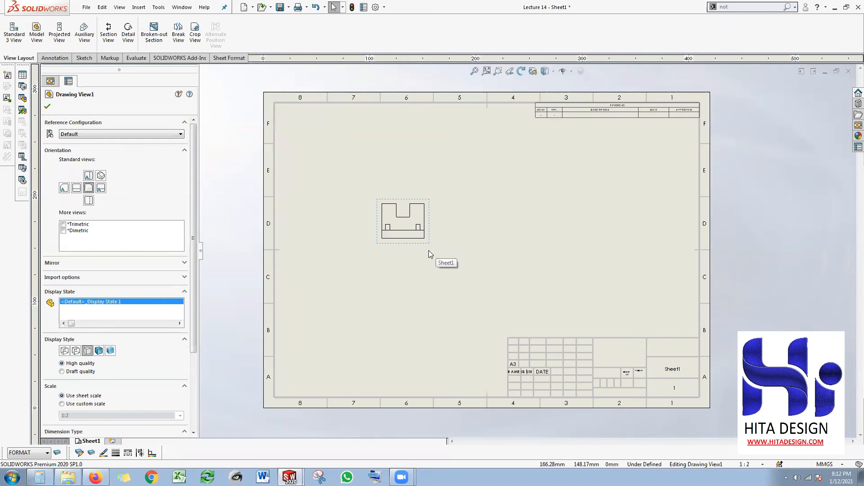
click(429, 250)
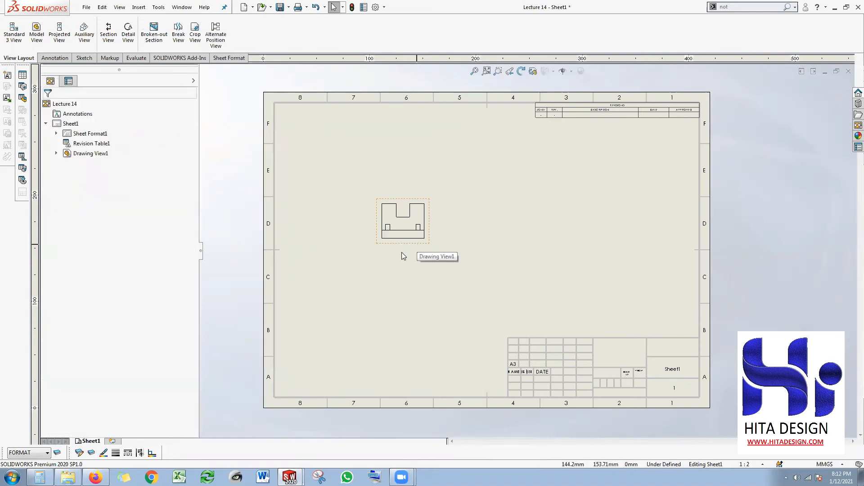
scroll(401, 253, up, 1)
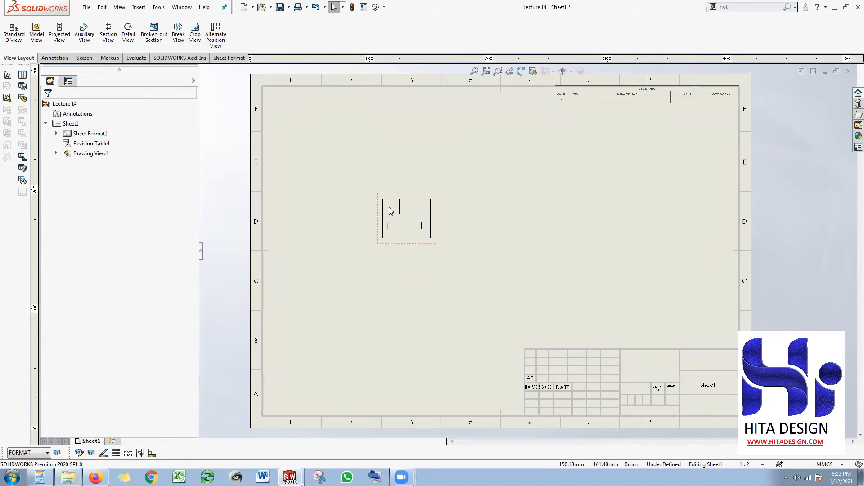
Apply the "HTAG MM a3 - landscap" standard sheet format to Sheet1 in its sheet properties.
key(f)
right_click(75, 125)
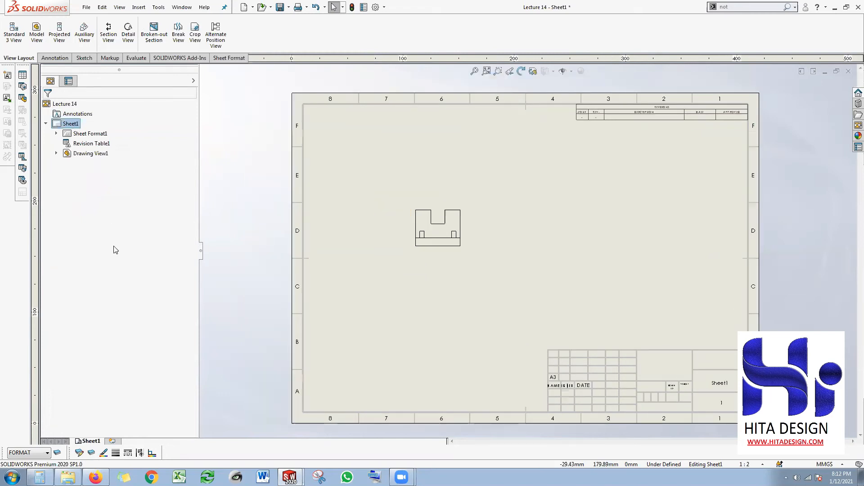
click(112, 206)
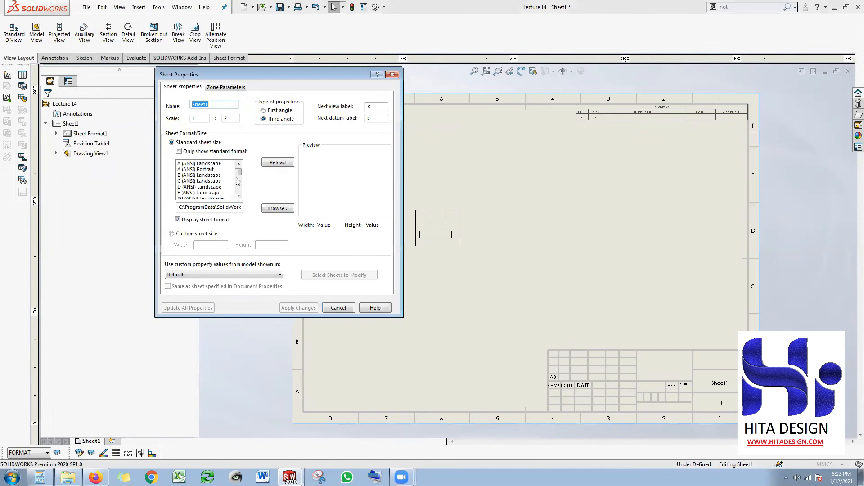
scroll(238, 194, down, 7)
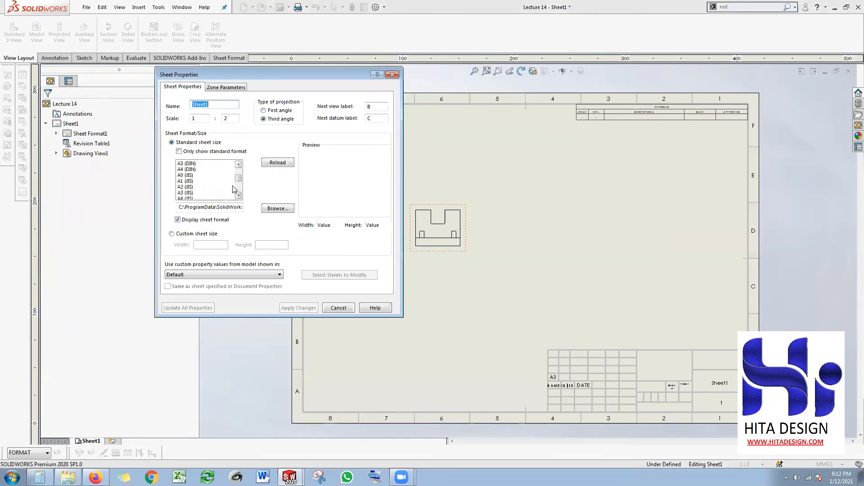
scroll(239, 189, down, 5)
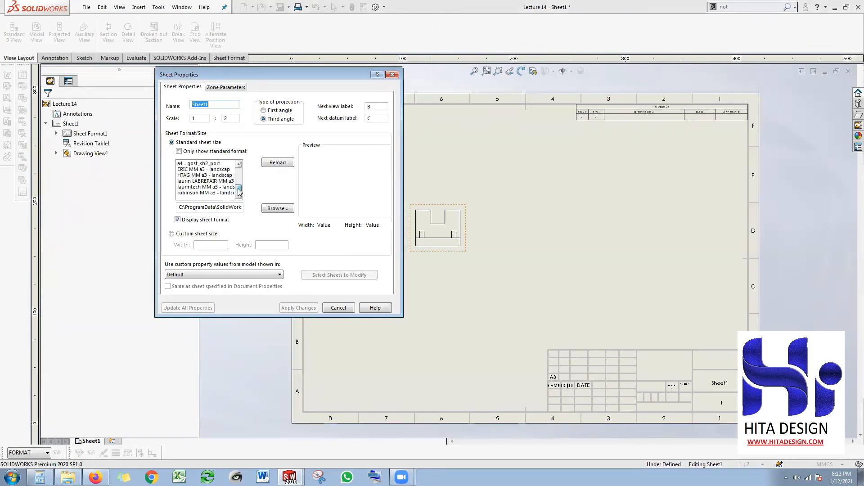
click(205, 175)
click(298, 308)
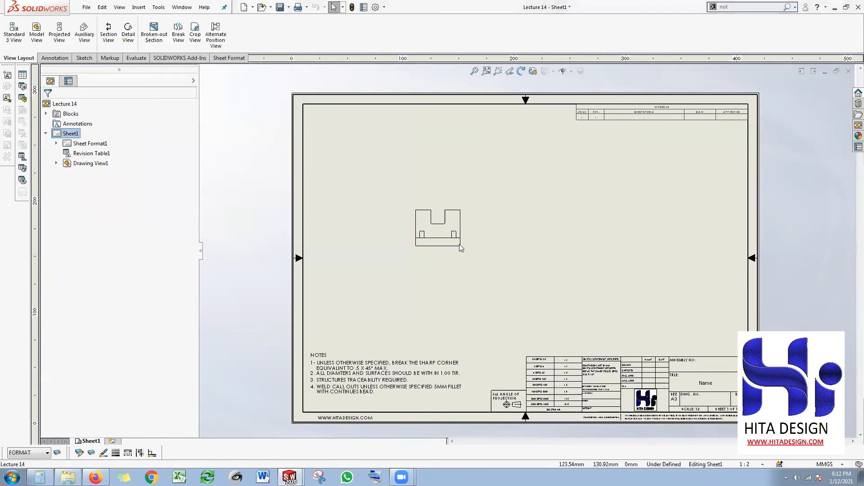
Open the sheet format for editing and replace the title block's Name note with "Lecture 14".
right_click(564, 194)
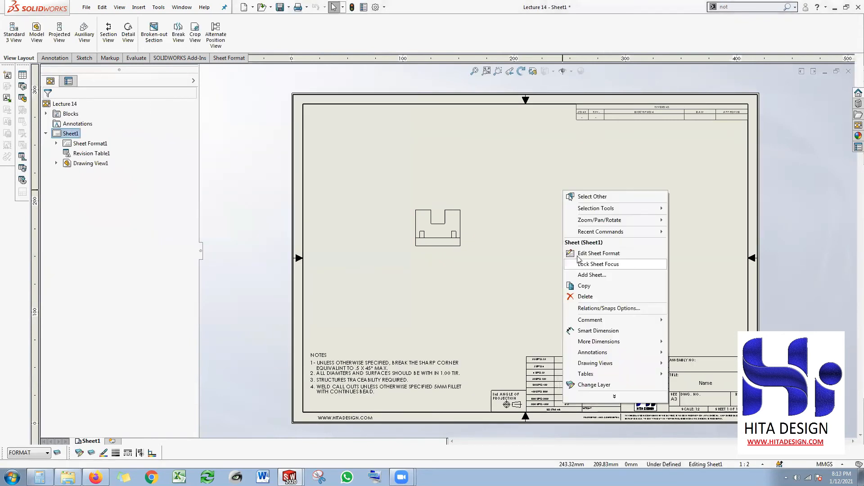
click(585, 254)
scroll(687, 382, down, 2)
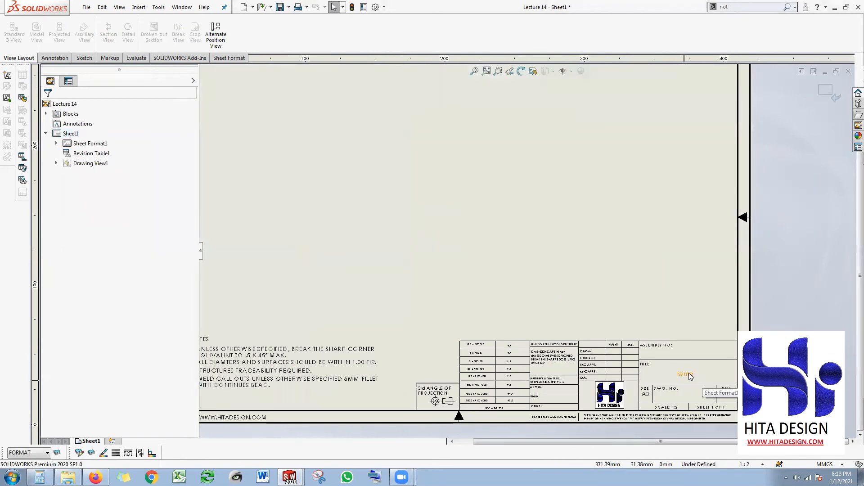
click(691, 377)
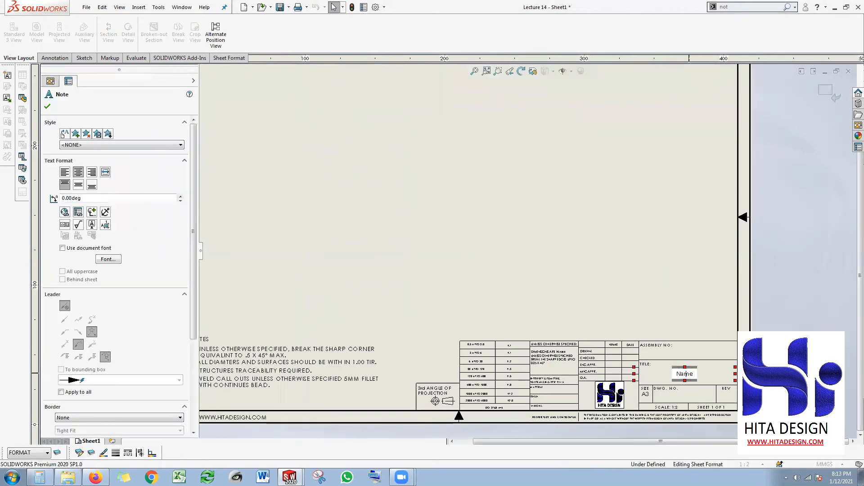
double_click(685, 374)
text(Lecture 14)
key(Return)
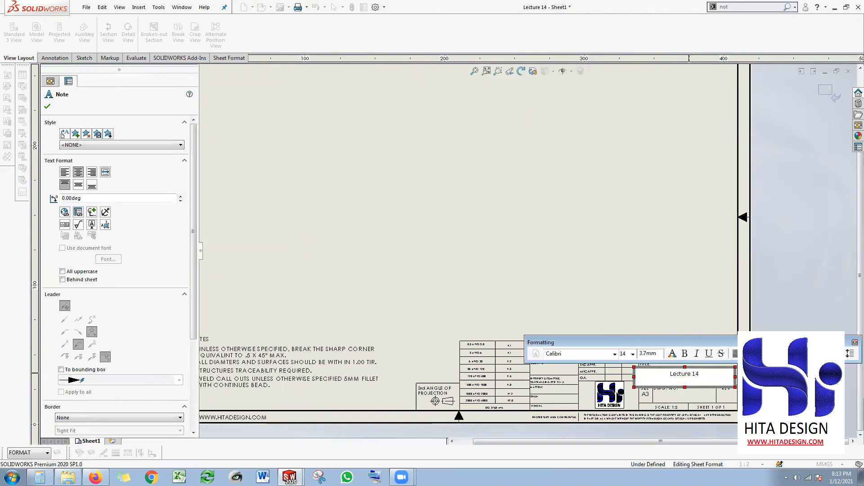
key(BackSpace)
click(613, 286)
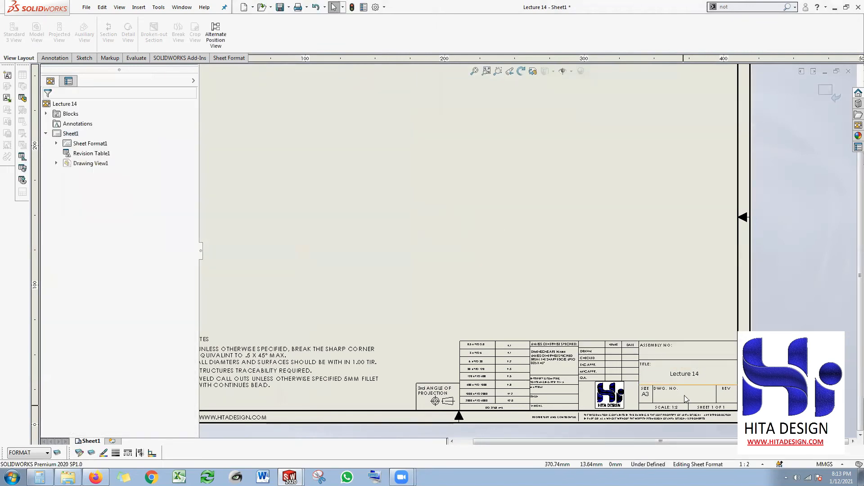
Set the drawing number note in the title block to "xyz" and return to editing the sheet.
double_click(685, 395)
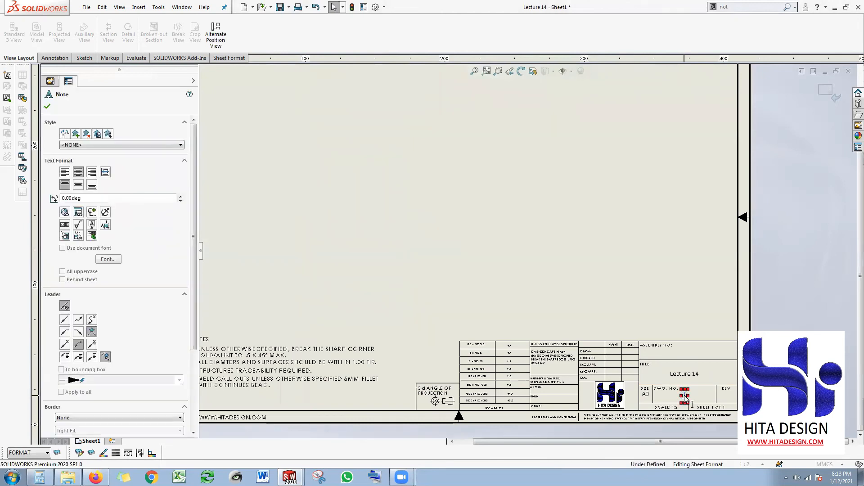
text(xyz)
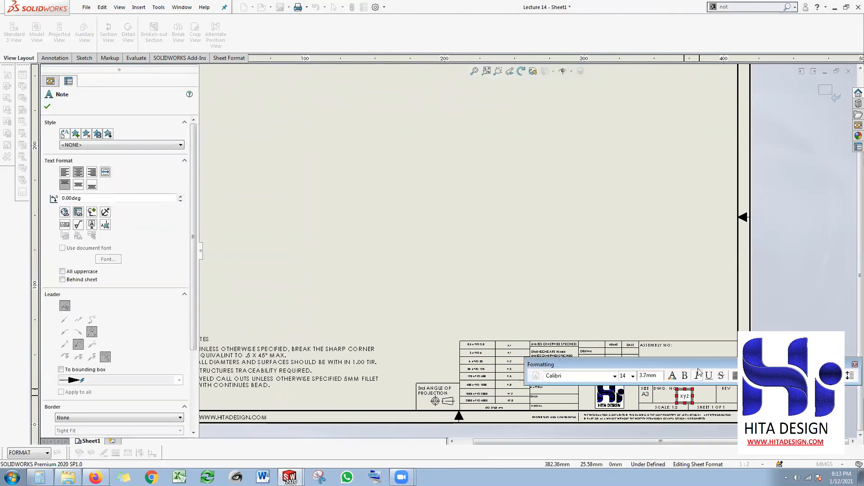
click(464, 204)
right_click(411, 207)
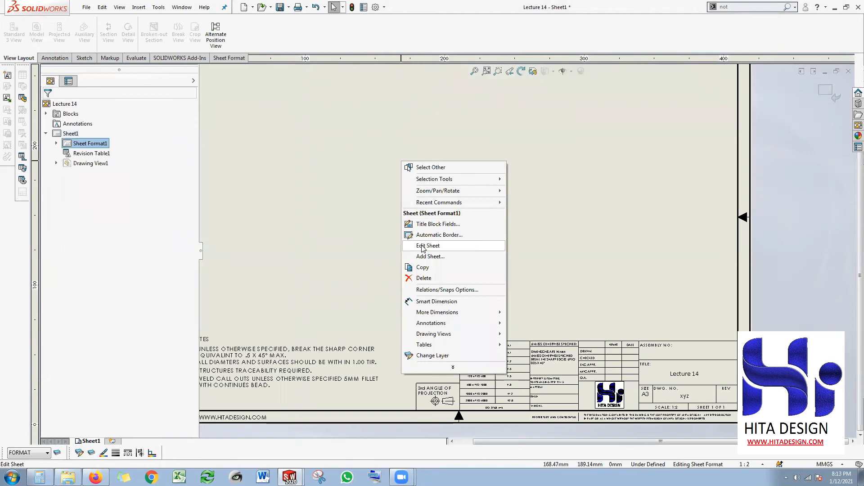
click(466, 246)
Change the placed drawing view's orientation to Top.
scroll(533, 208, up, 1)
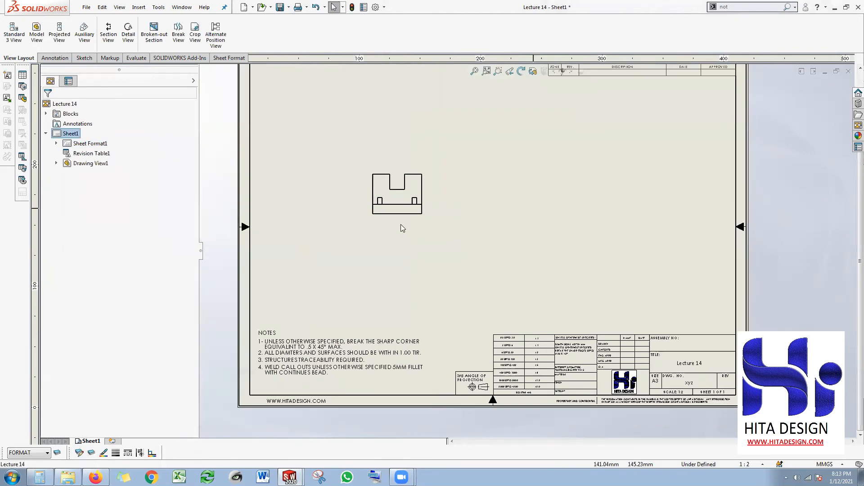
click(401, 215)
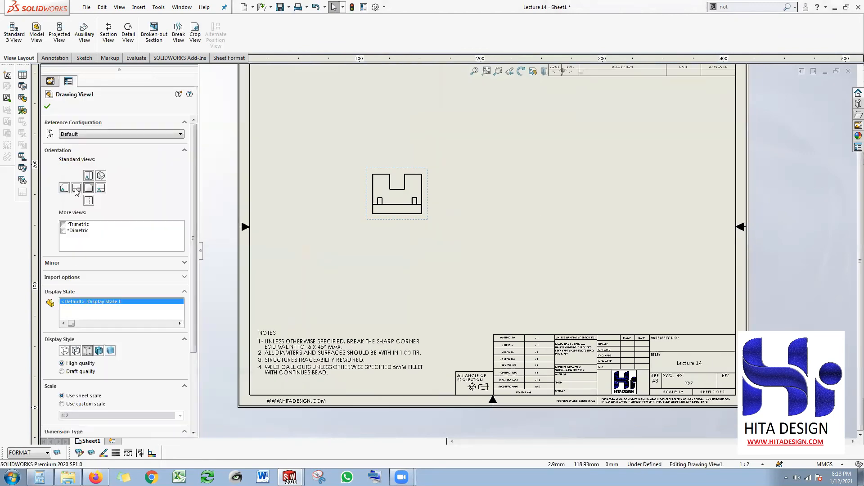
click(76, 189)
click(65, 188)
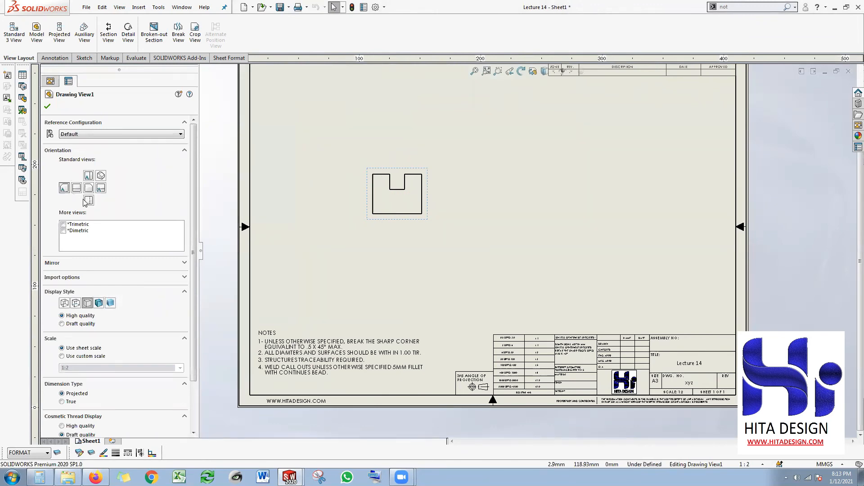
click(89, 177)
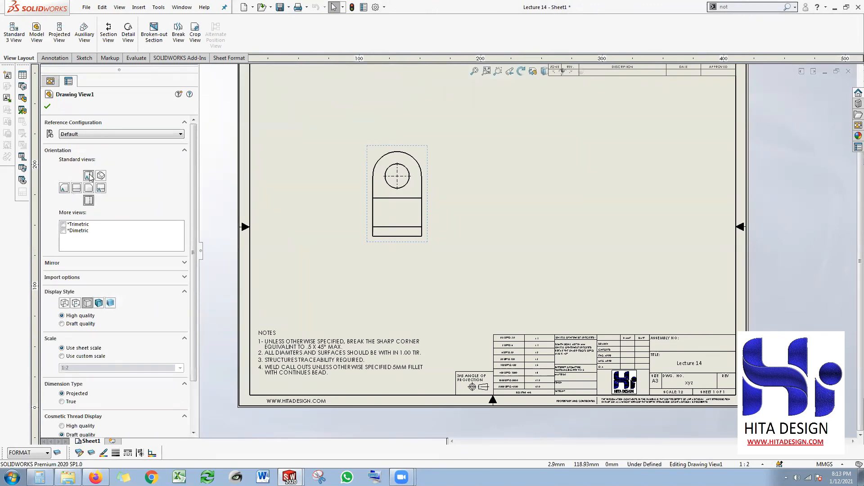
click(89, 177)
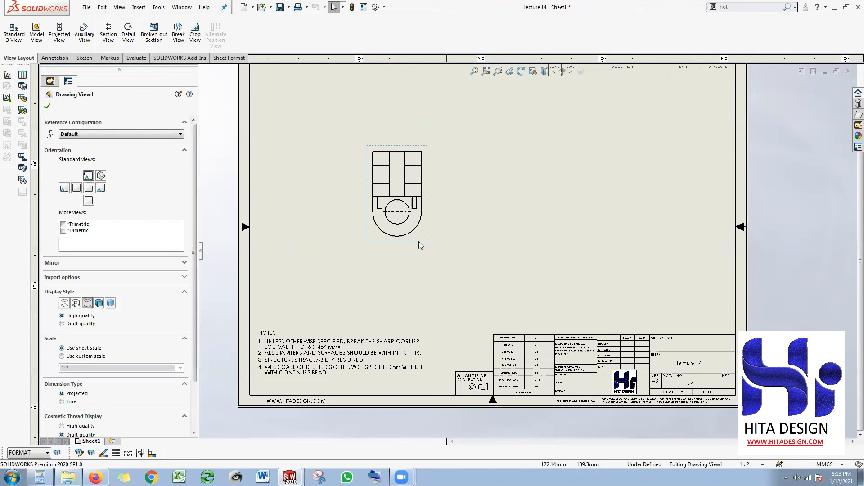
Move the top view closer to the middle of the sheet.
drag(418, 241, 453, 251)
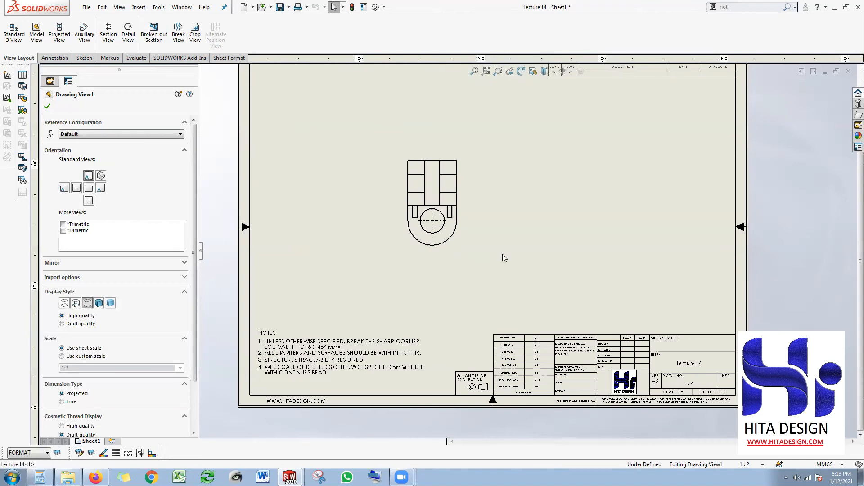
scroll(504, 257, up, 1)
click(548, 222)
scroll(575, 302, down, 1)
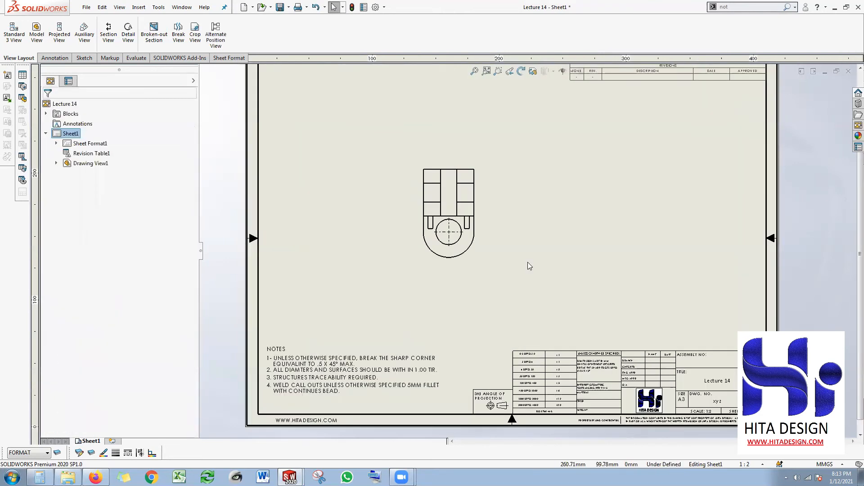
scroll(524, 214, up, 2)
scroll(522, 216, down, 1)
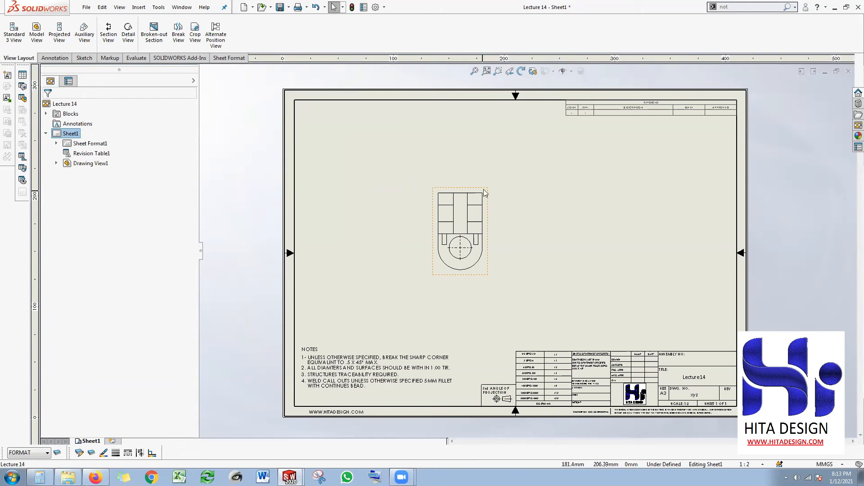
Rotate the top drawing view by 90 degrees.
click(485, 194)
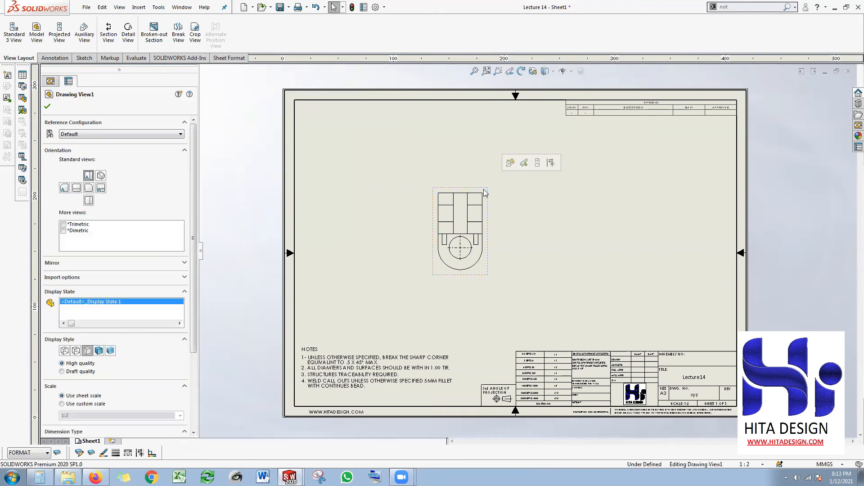
click(520, 72)
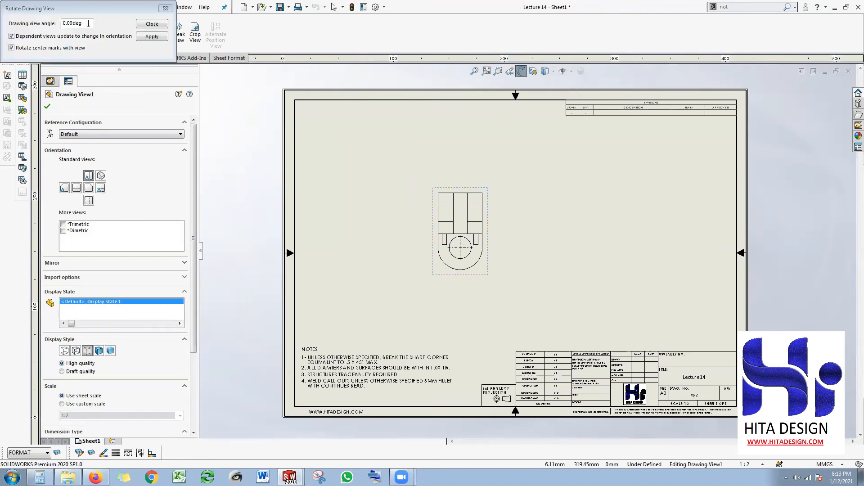
double_click(88, 23)
text(90)
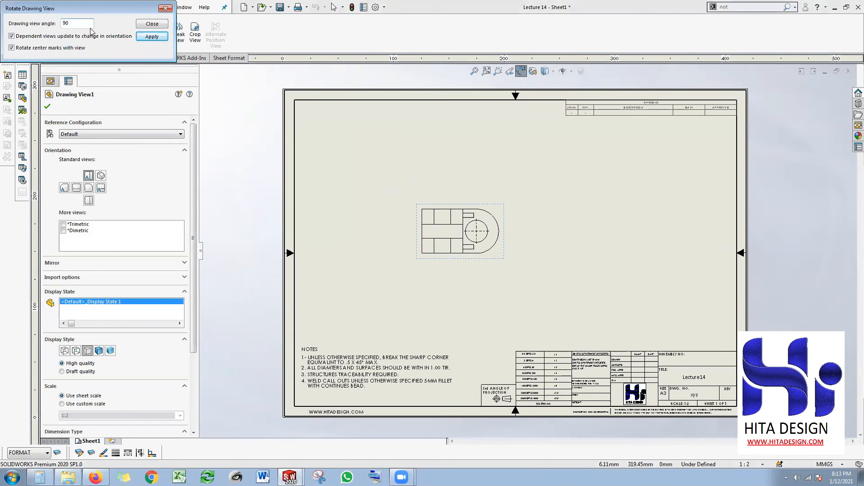
click(151, 23)
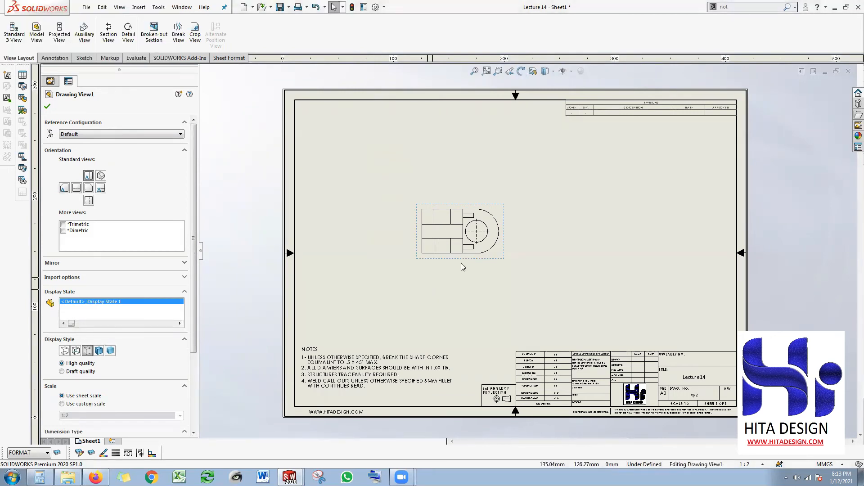
scroll(441, 257, down, 1)
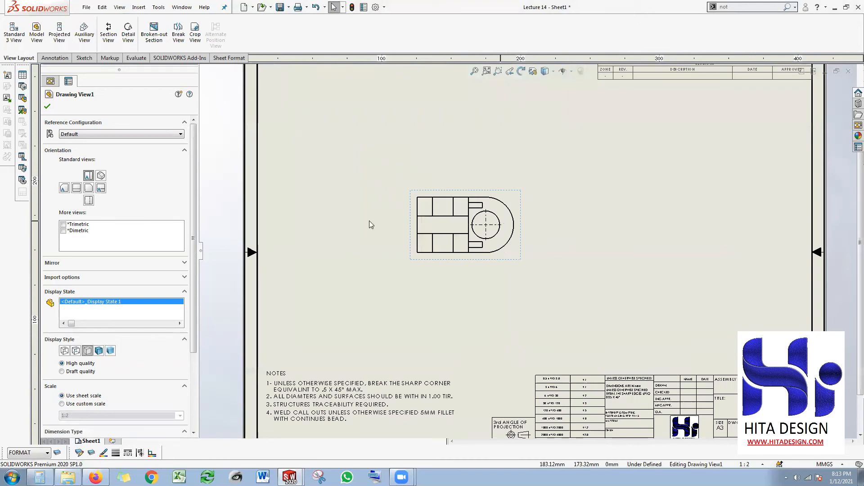
Set the rotation angle of the top drawing view to 270 degrees.
click(514, 197)
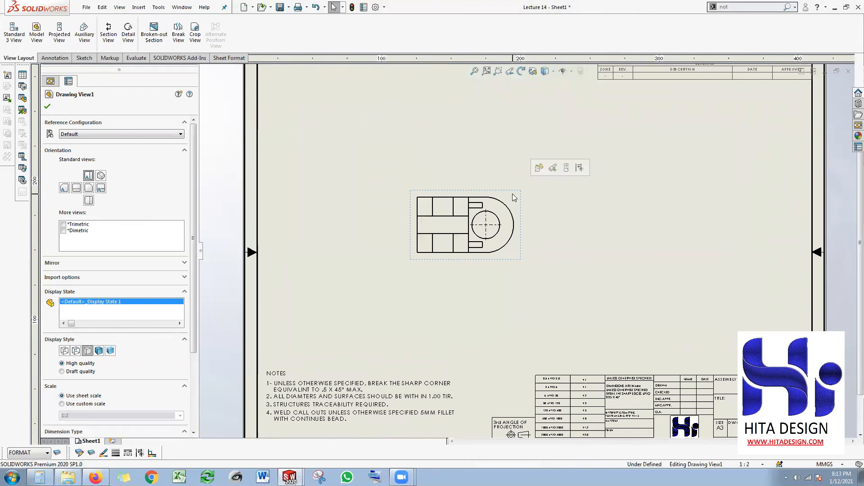
click(521, 73)
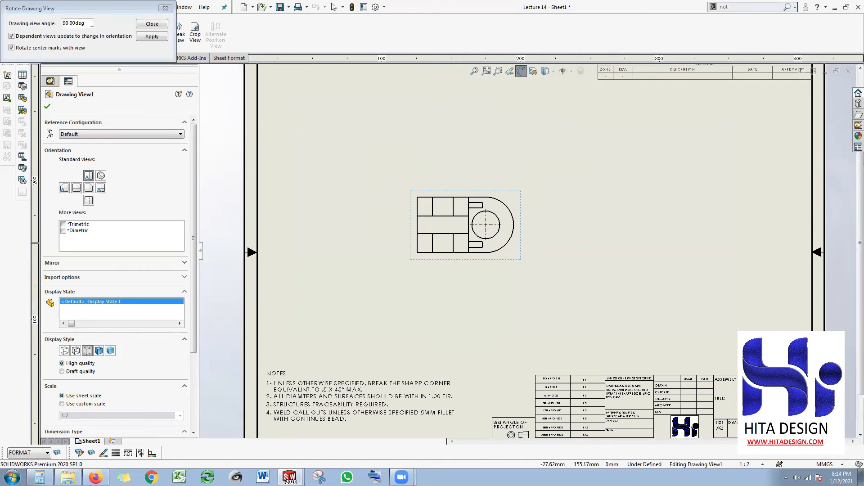
click(92, 23)
text(27)
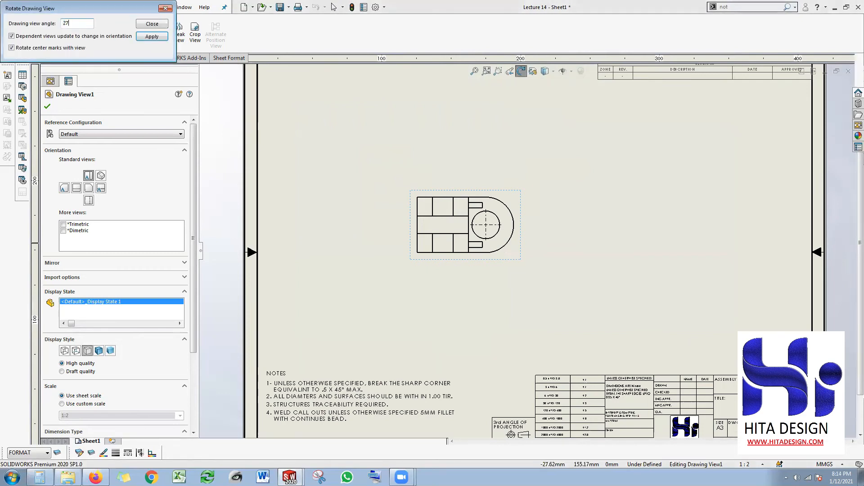
text(0)
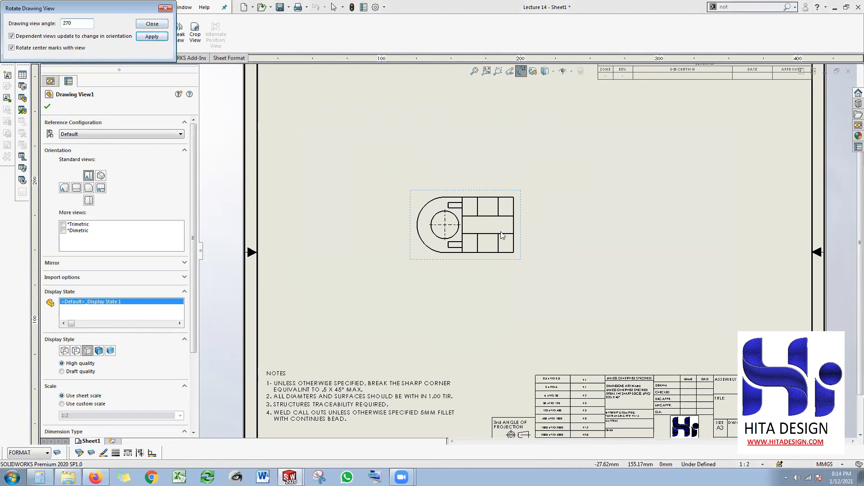
Move the top view higher on the sheet.
drag(491, 259, 493, 207)
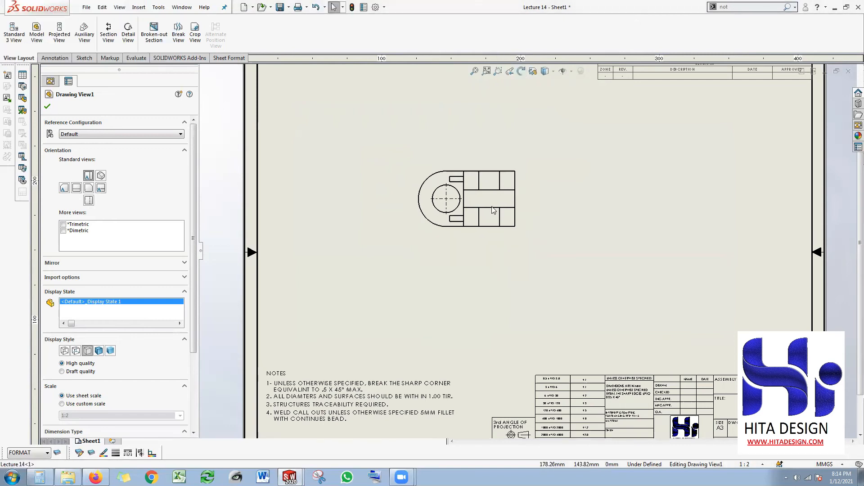
click(659, 239)
key(f)
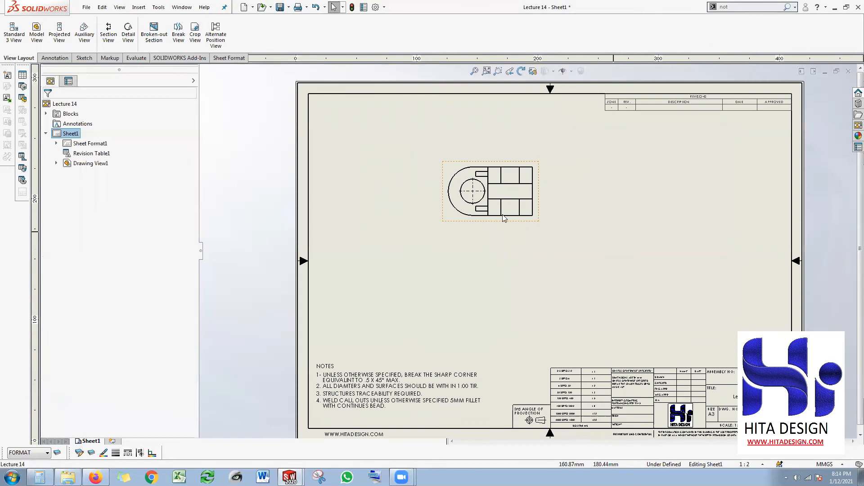
scroll(603, 245, up, 1)
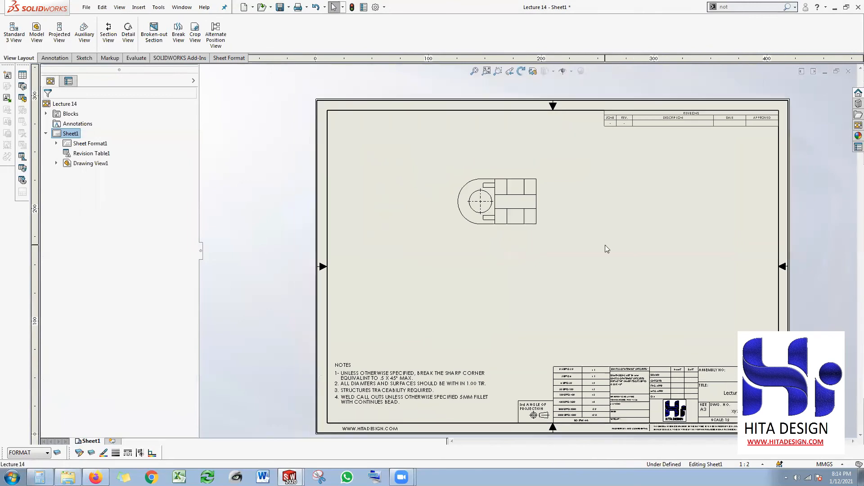
Set the scale of Sheet1 to 1:1 in the sheet properties.
right_click(66, 137)
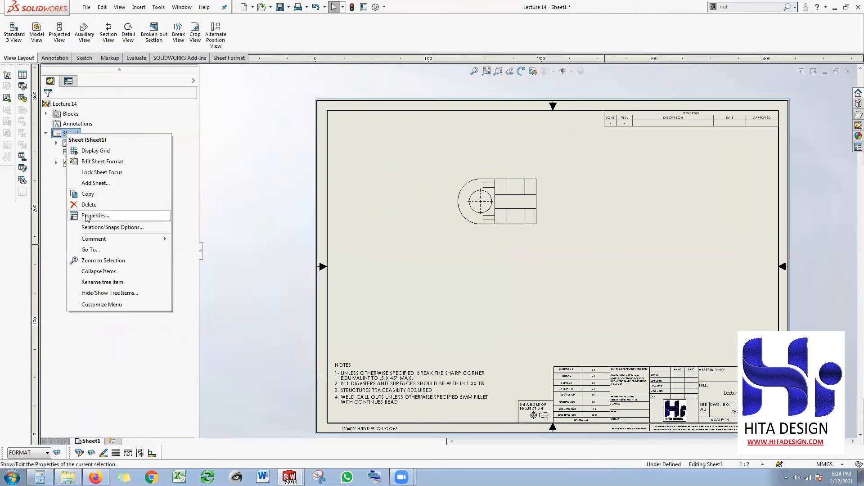
double_click(229, 117)
text(1)
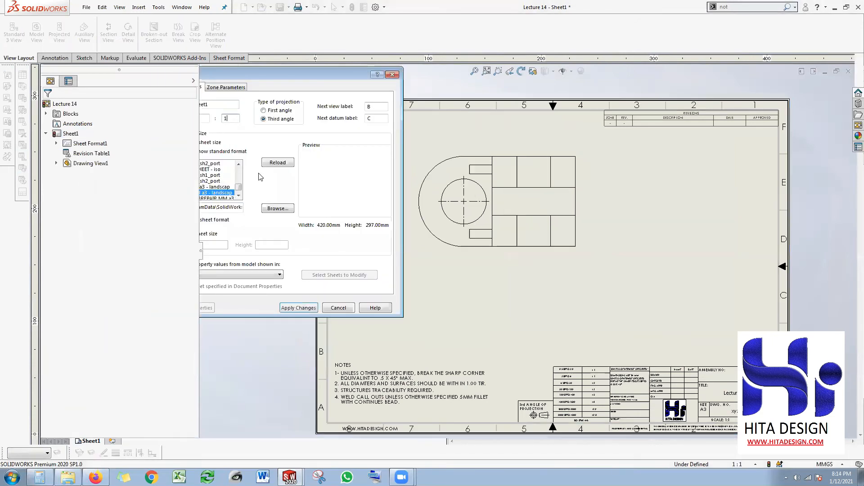
key(Return)
scroll(521, 219, up, 2)
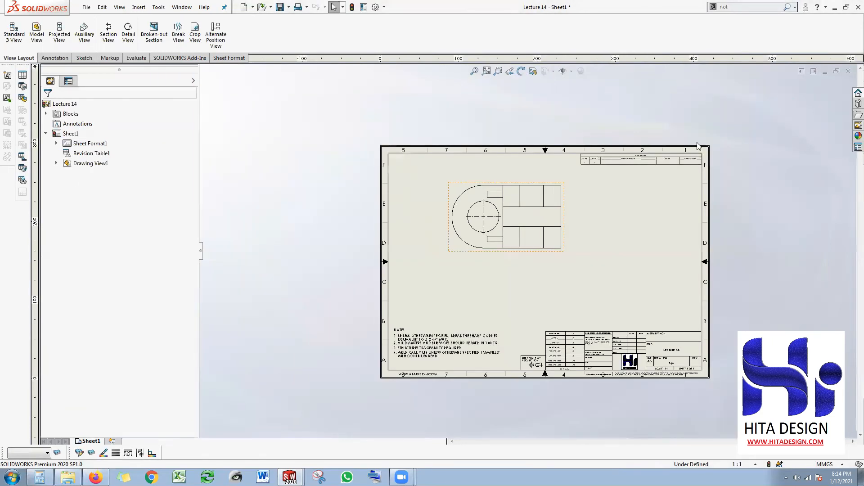
scroll(565, 143, down, 1)
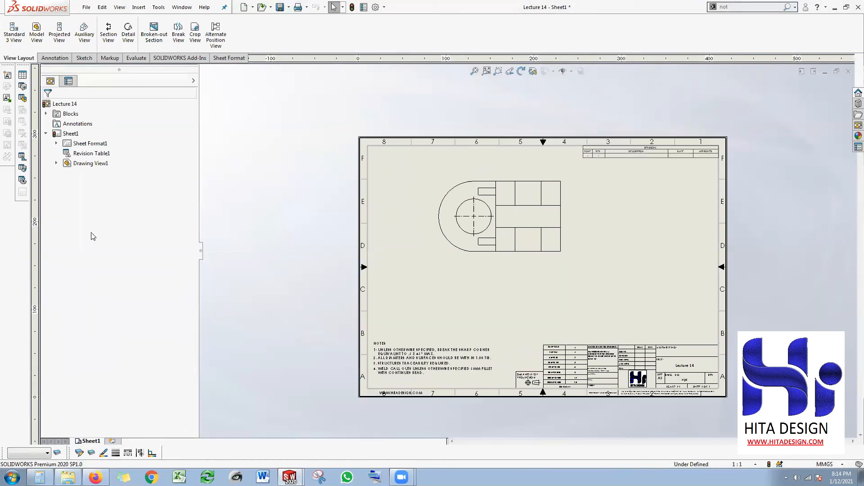
Delete Border1 from the sheet format of Sheet1.
click(56, 143)
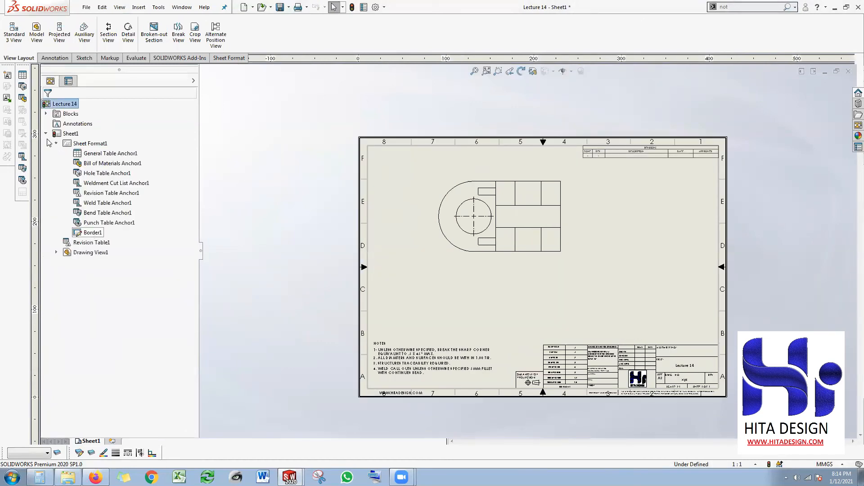
right_click(96, 233)
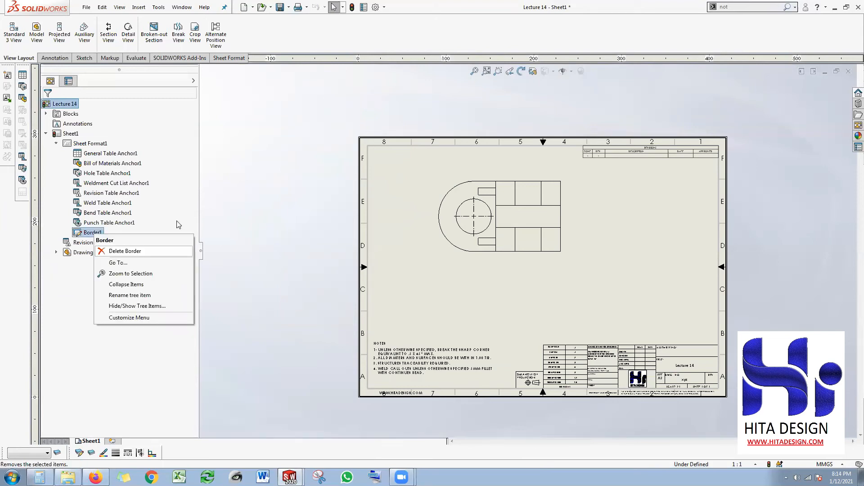
click(292, 137)
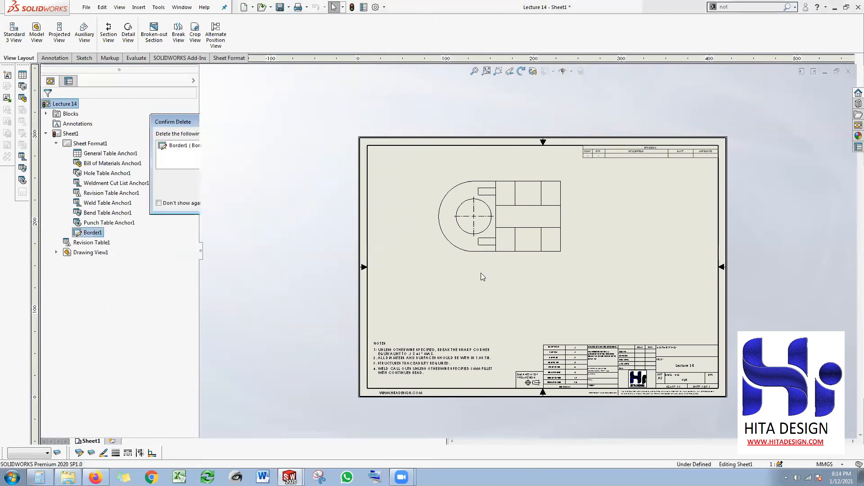
Shift the enlarged top view slightly down on the sheet.
click(512, 253)
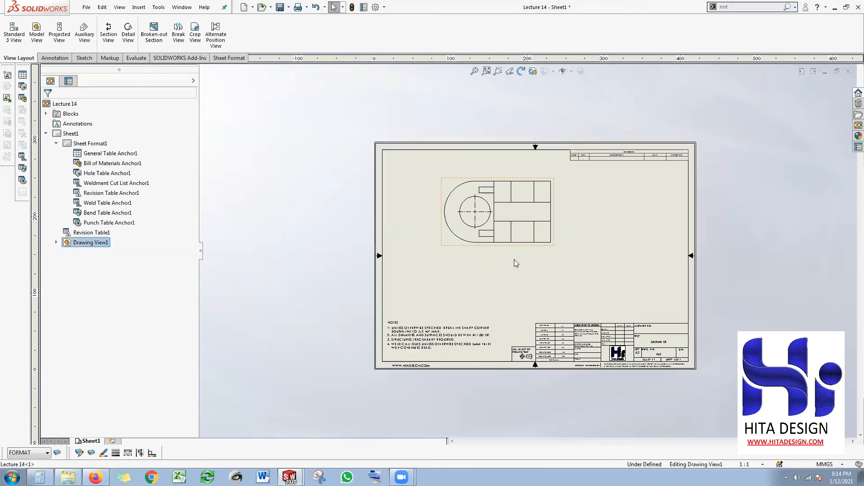
drag(512, 247, 514, 260)
click(621, 277)
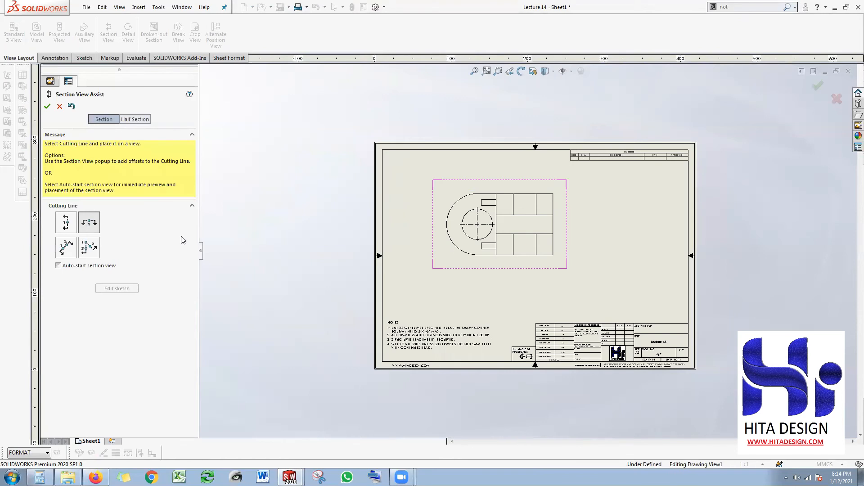
Create a section view with a horizontal cutting line through the hole centre and place it below the top view.
click(493, 230)
click(566, 215)
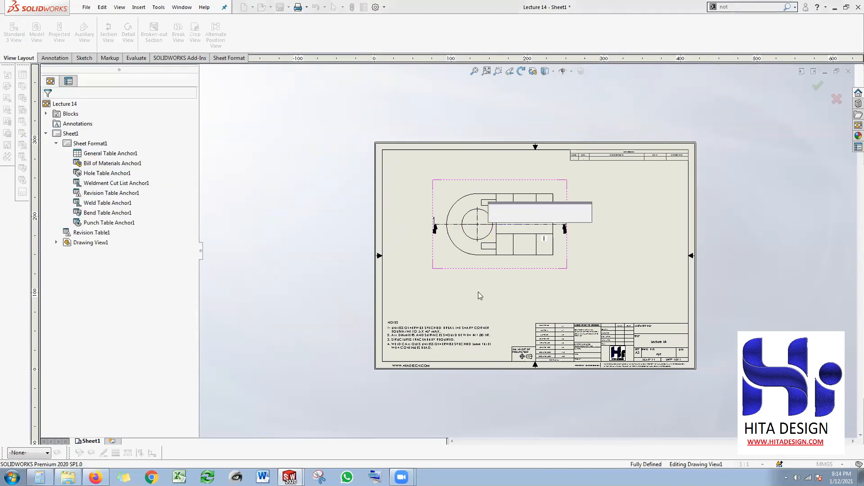
click(704, 225)
key(Escape)
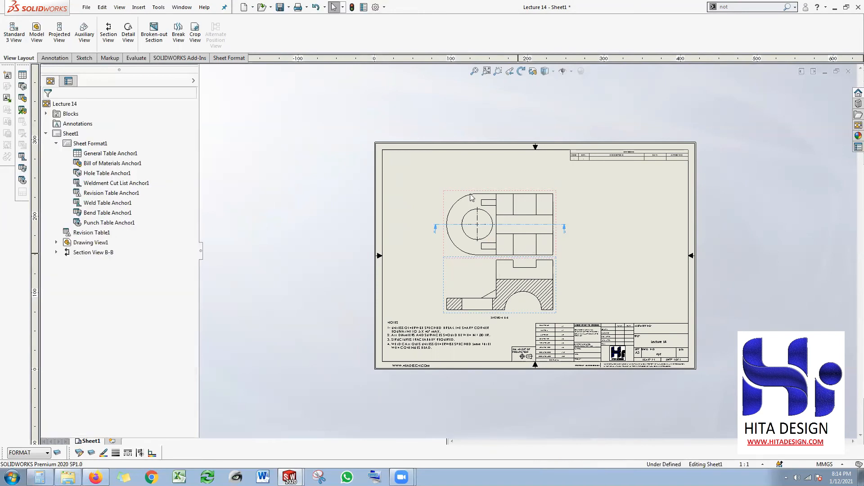
Space the top view and the section view apart so both fit between the sheet's upper edge and the notes.
key(f)
click(430, 175)
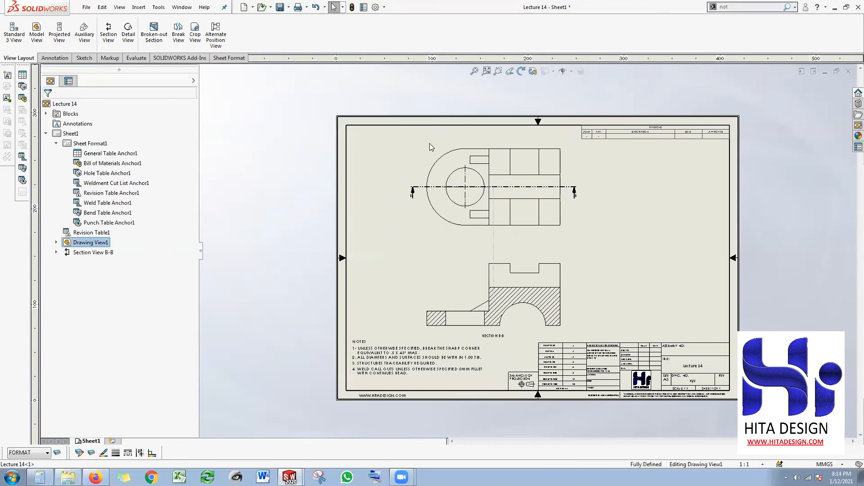
drag(430, 146, 430, 149)
click(594, 280)
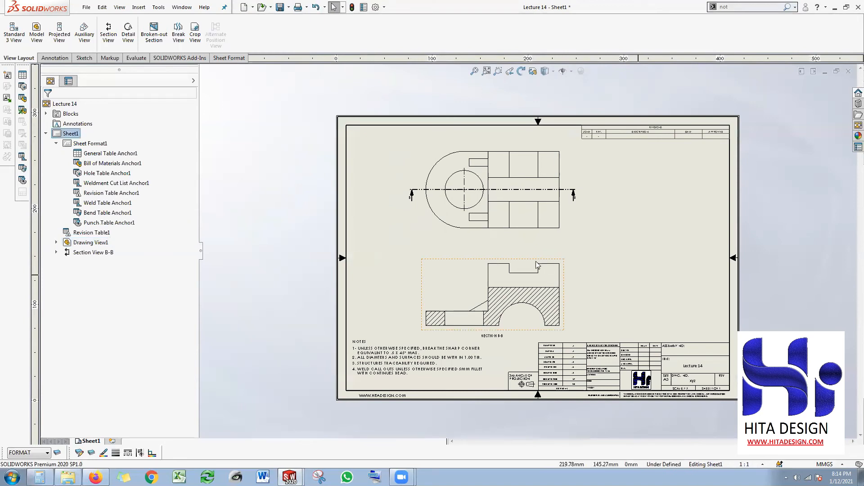
drag(536, 263, 534, 253)
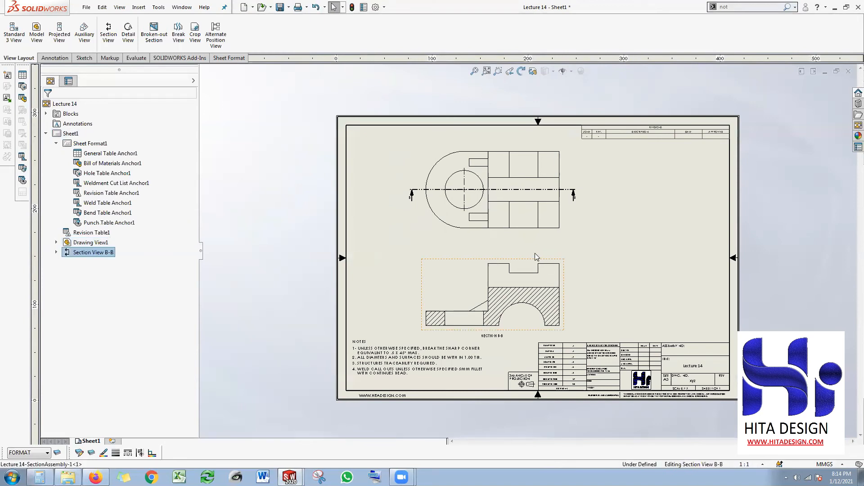
click(599, 299)
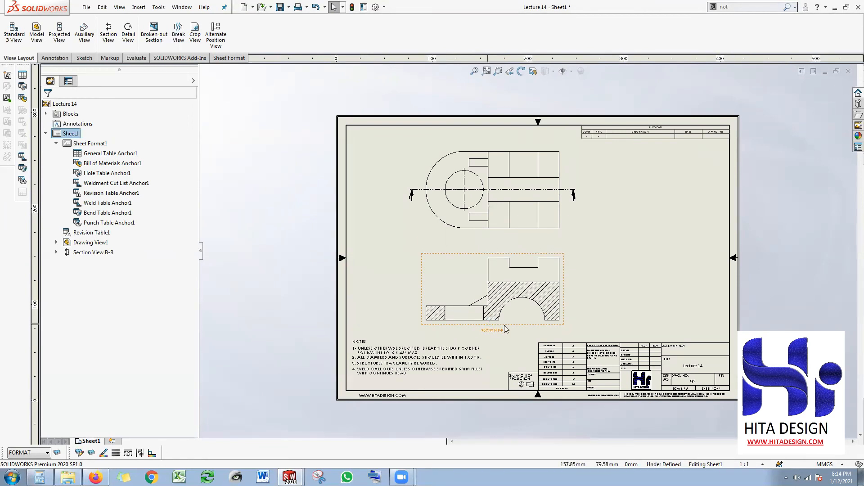
Change the section view's cutting line label to "A".
scroll(505, 325, down, 3)
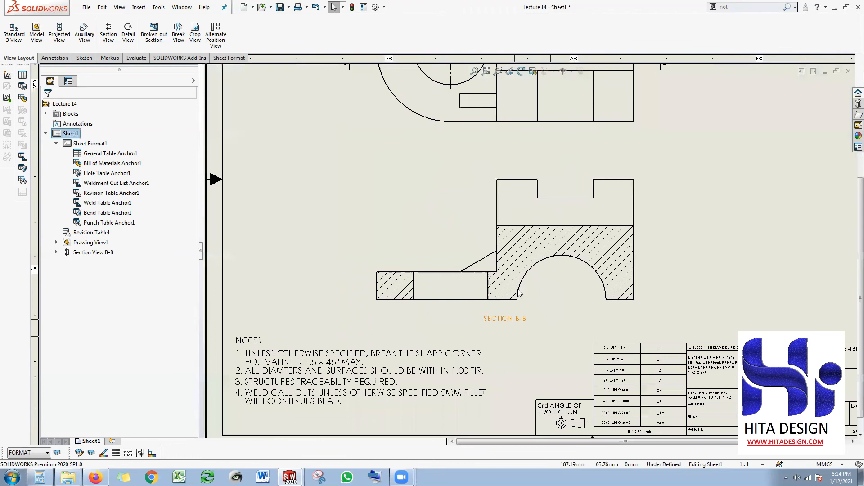
click(558, 296)
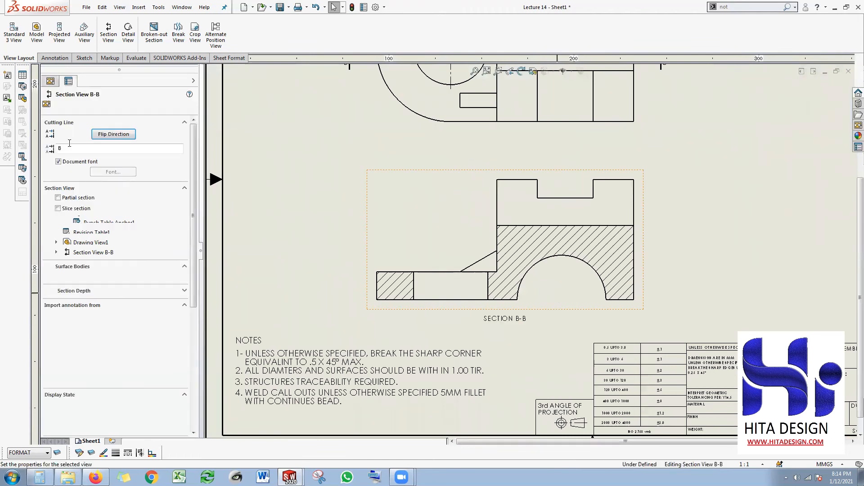
text(A)
click(309, 179)
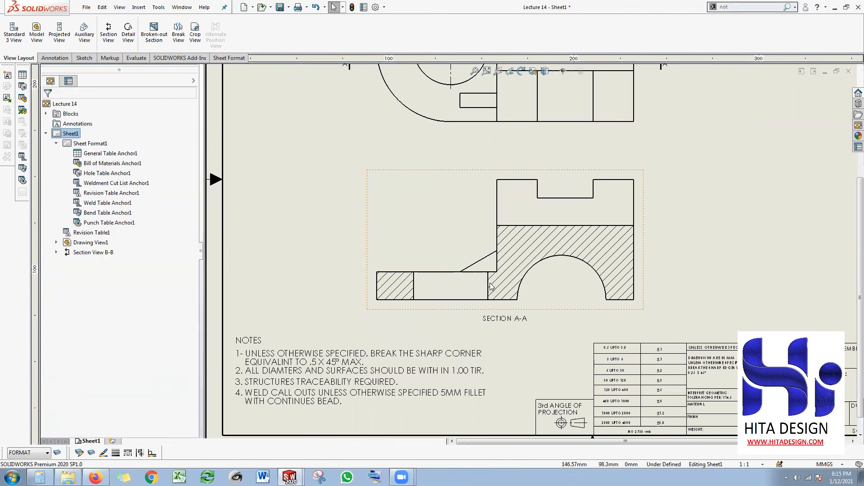
Dimension the overall width between the two long outer edges of the top view, placing it beside the block's straight end.
scroll(522, 275, up, 3)
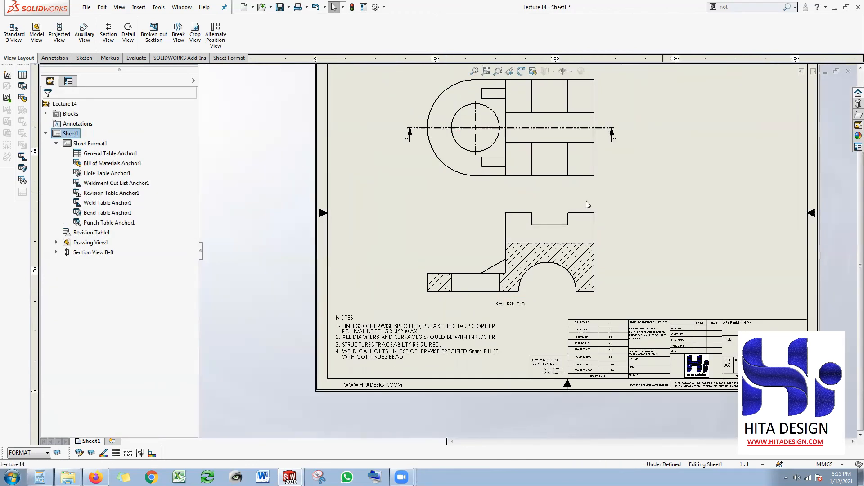
key(f)
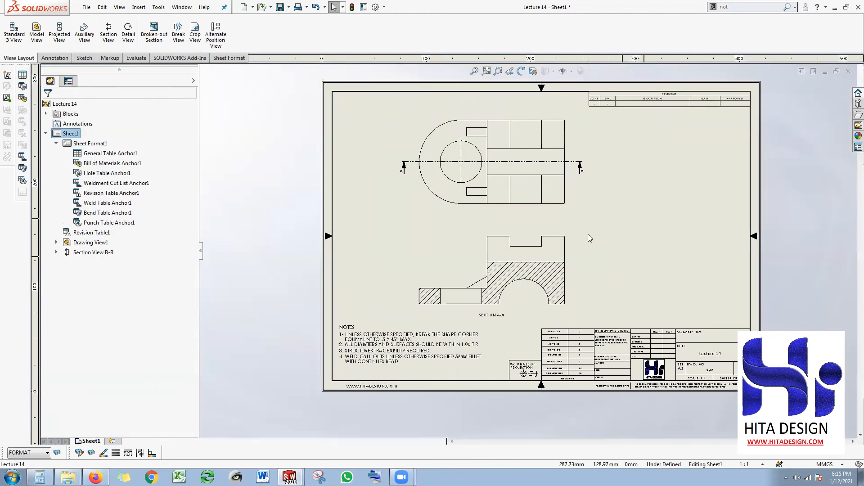
scroll(512, 182, up, 1)
scroll(384, 223, down, 1)
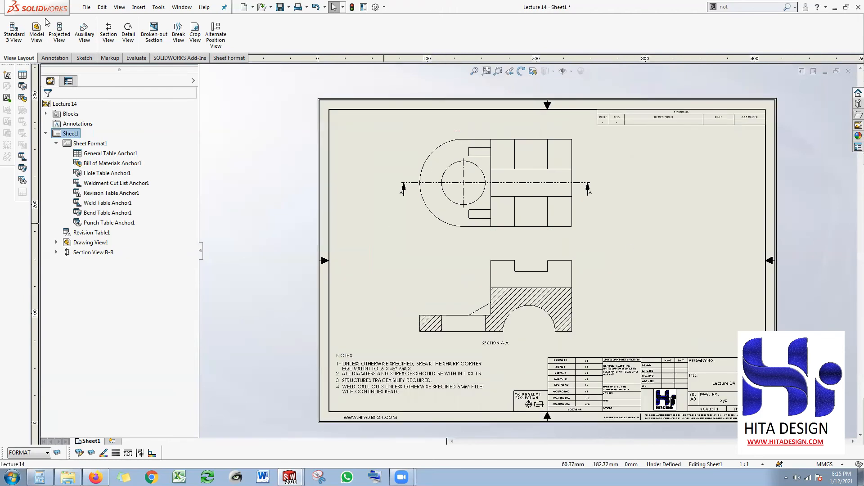
click(47, 59)
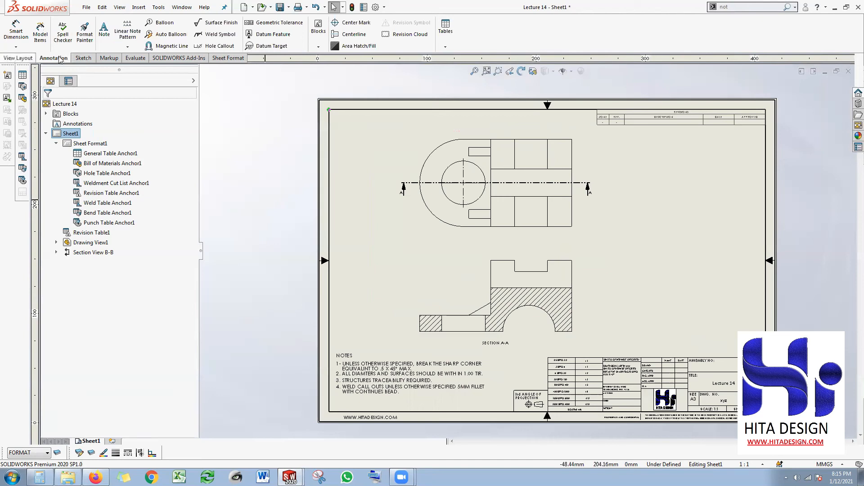
click(16, 32)
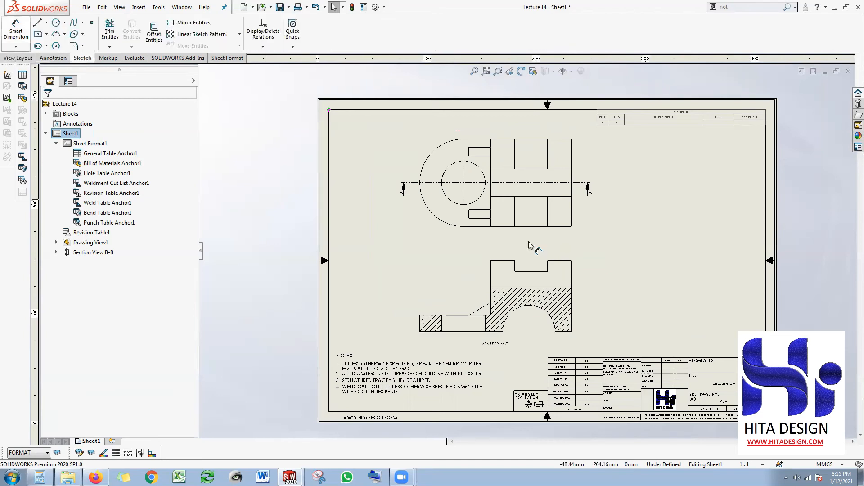
scroll(544, 243, down, 2)
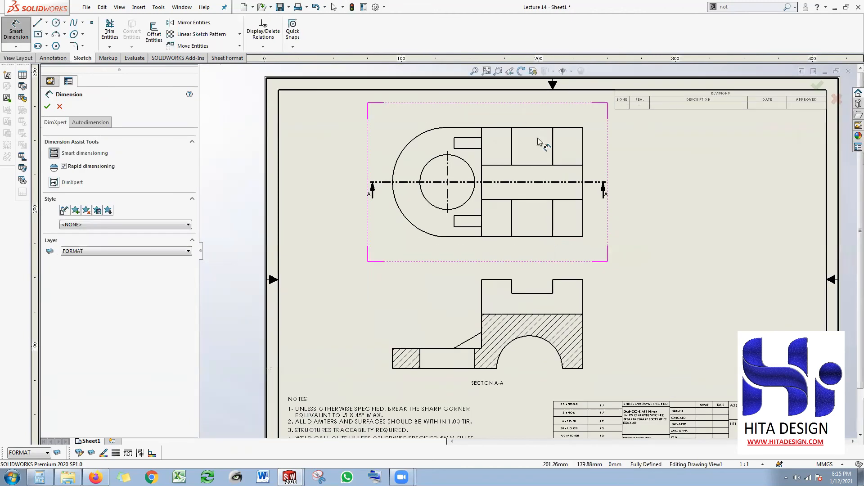
click(534, 236)
click(546, 129)
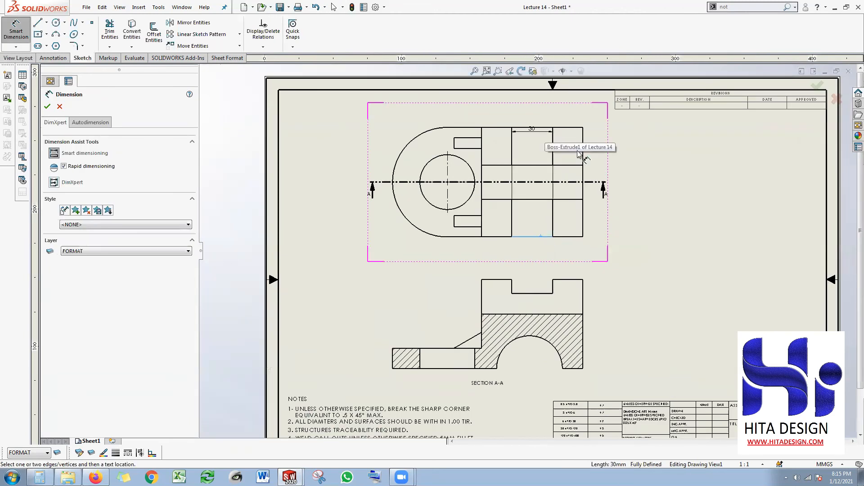
click(620, 185)
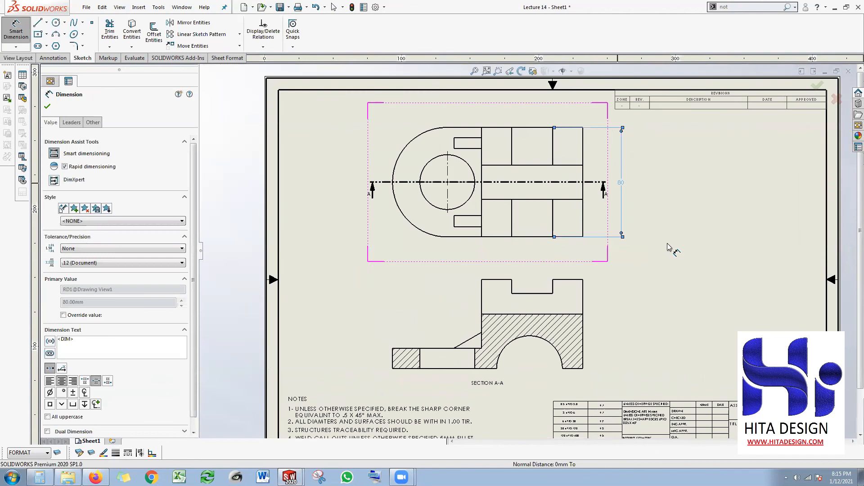
Dimension the horizontal distance from the hole's centre to the straight end edge, placing it below the top view.
click(583, 214)
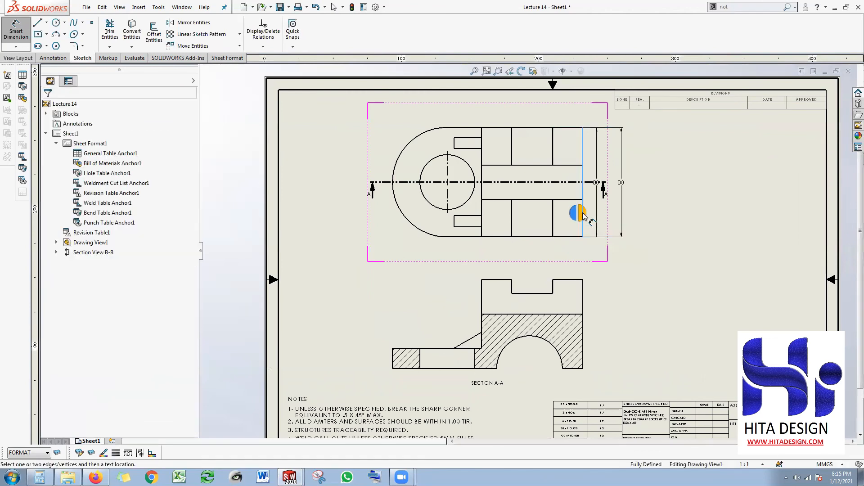
click(448, 190)
click(524, 263)
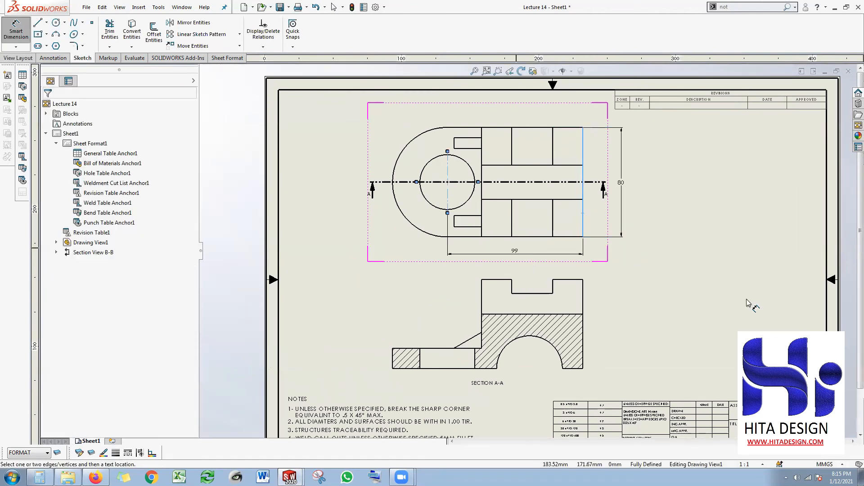
Dimension the section view's overall height and the height of its unhatched upper portion, placing both beside the straight end.
click(572, 280)
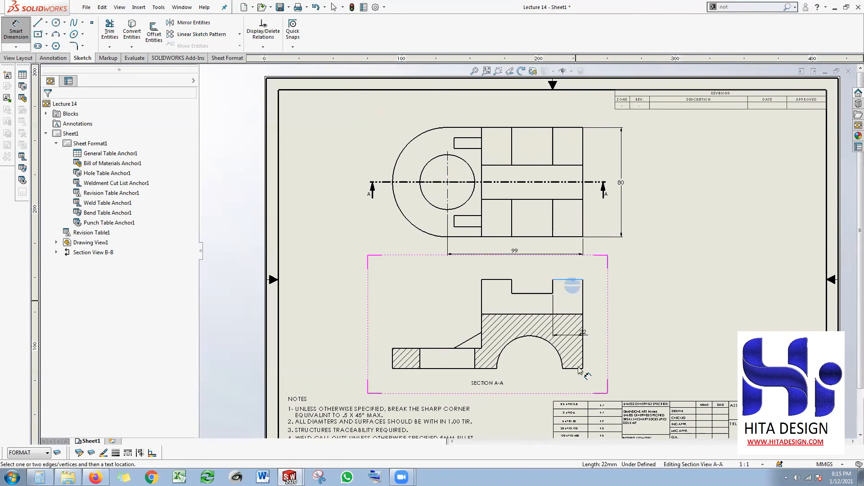
click(570, 368)
click(600, 325)
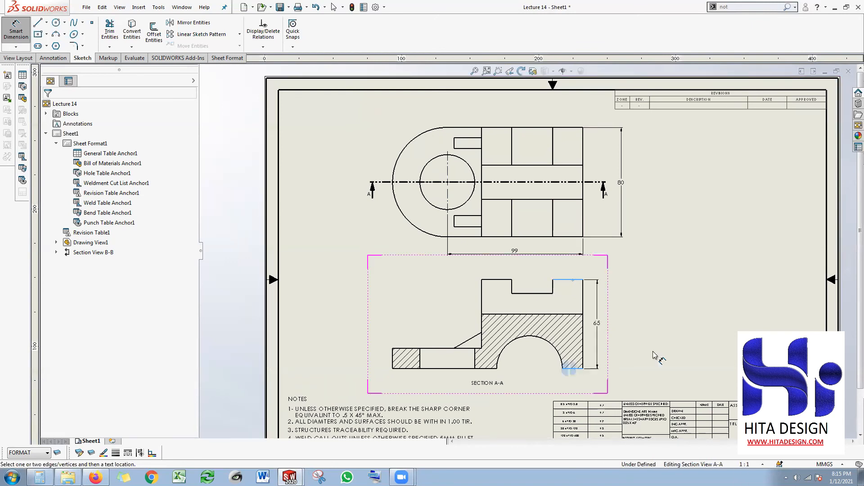
click(554, 317)
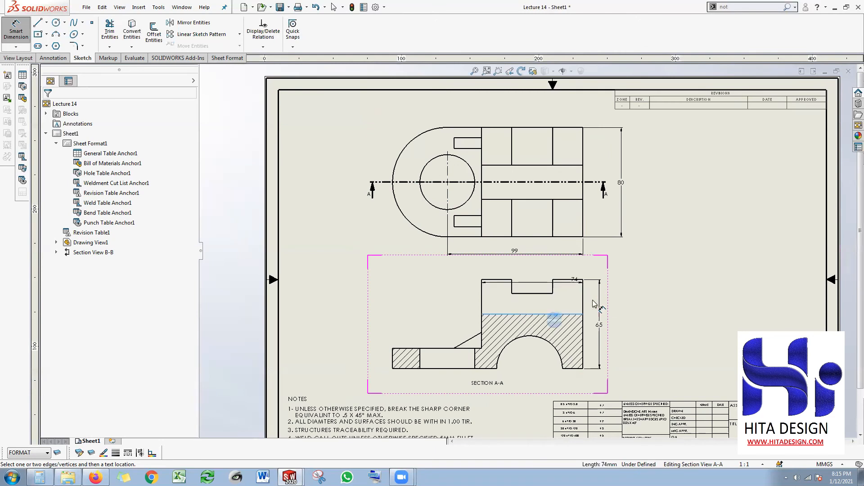
click(581, 284)
Dimension the depth of the notch in the section view's top edge, placing the text above the notch.
click(530, 293)
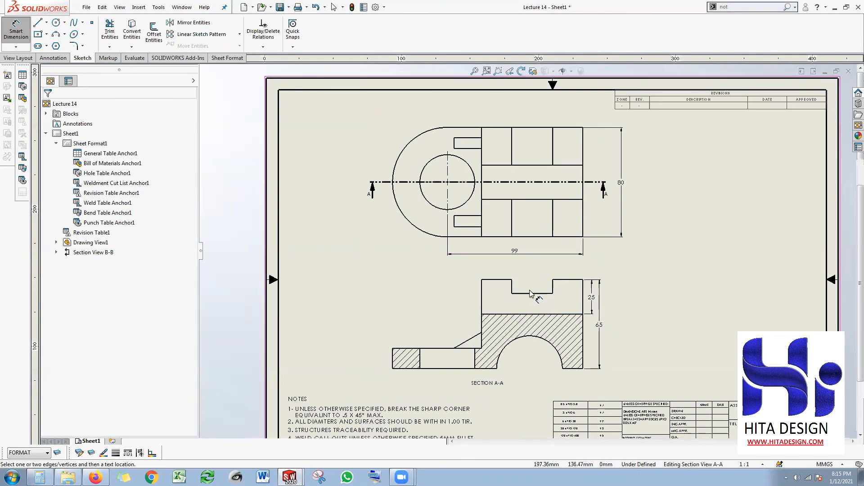
scroll(535, 299, up, 2)
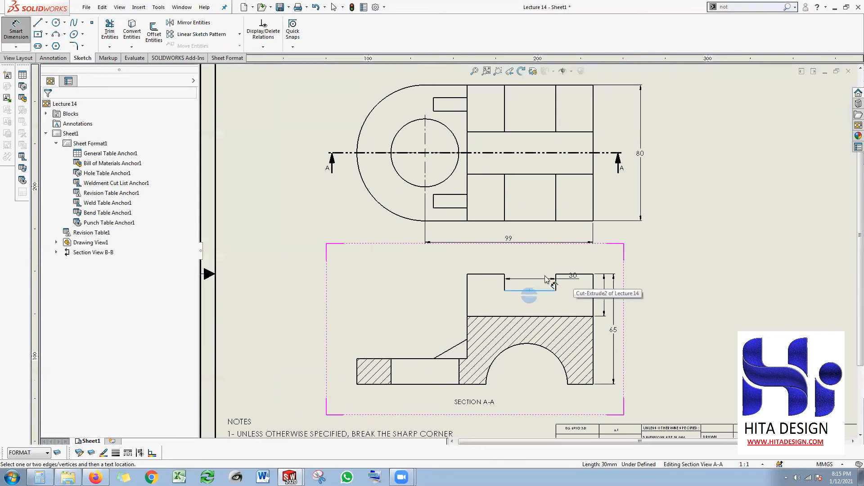
click(568, 273)
click(544, 263)
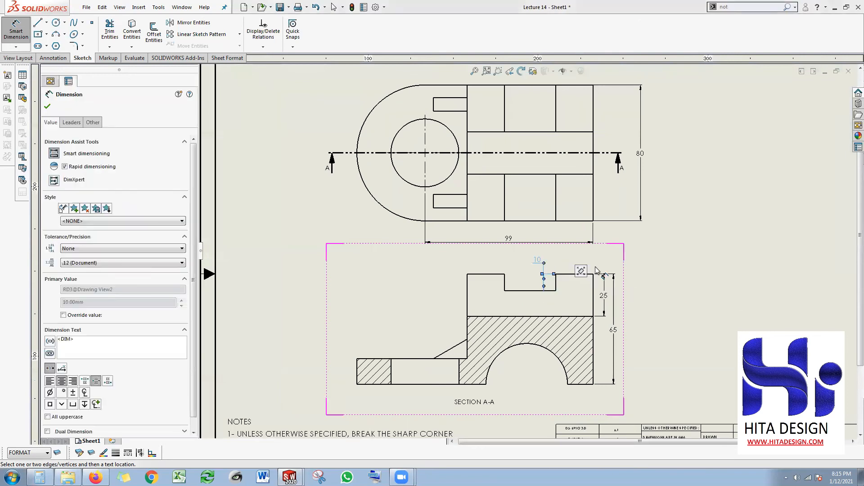
Dimension the width of the shoulder between the notch and the straight end, placing it above the section view.
click(556, 284)
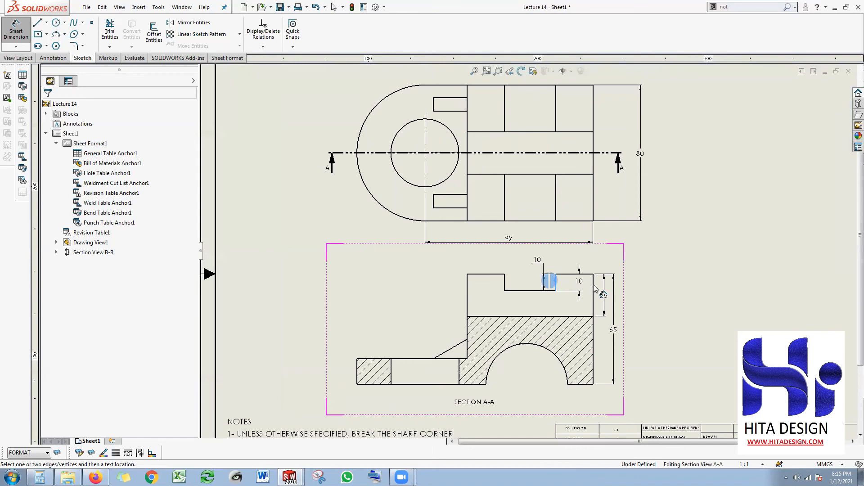
click(593, 290)
click(607, 259)
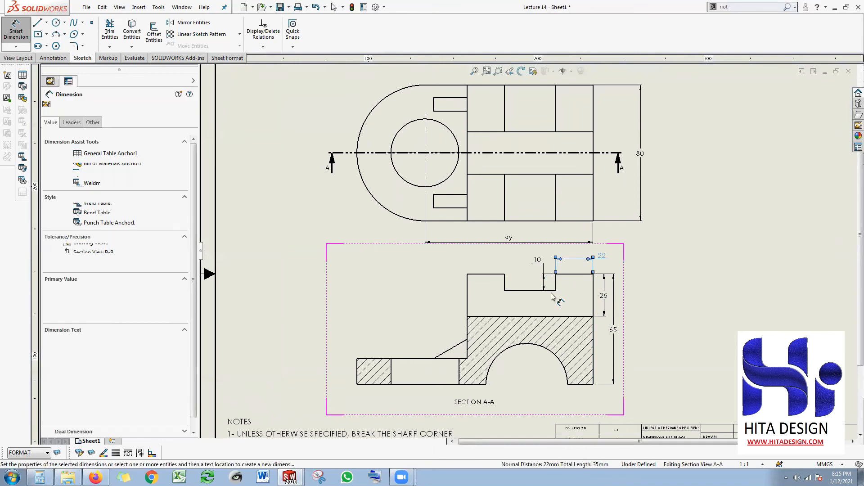
Dimension the notch's width above the section view and move the notch depth text below the notch floor.
click(505, 282)
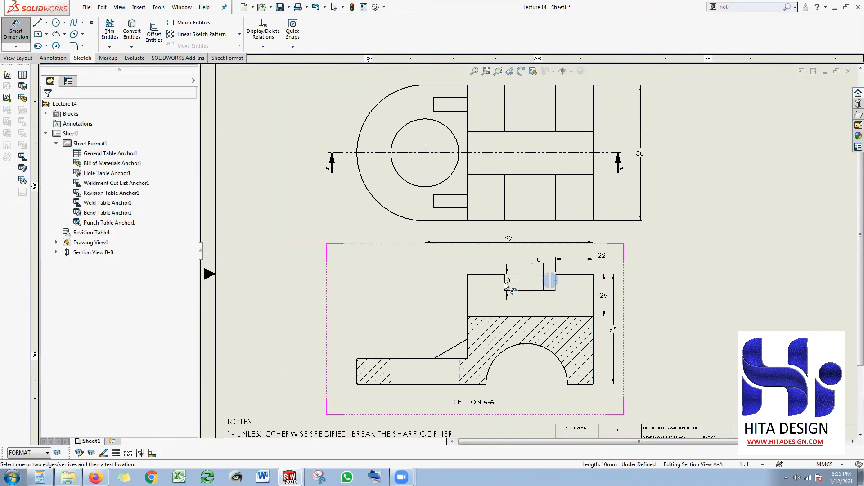
click(555, 281)
click(533, 259)
drag(540, 268, 544, 303)
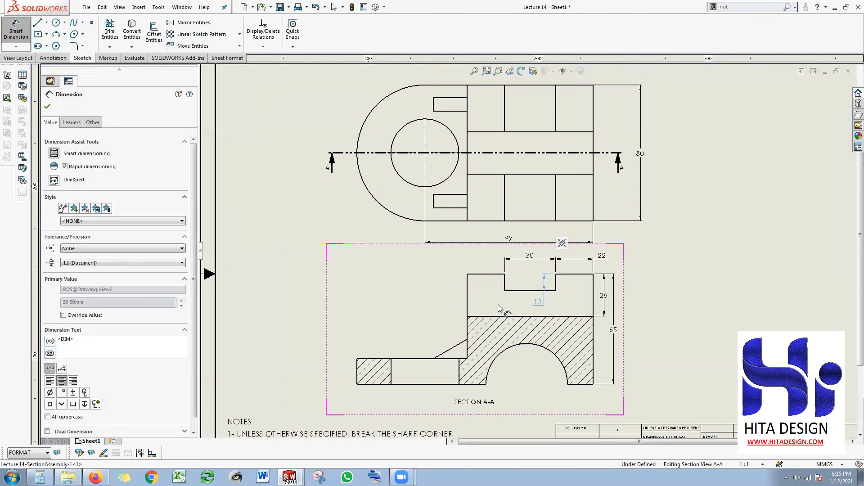
Dimension the width of the shoulder on the rib side of the notch, in line with the other width dimensions.
click(475, 277)
click(479, 275)
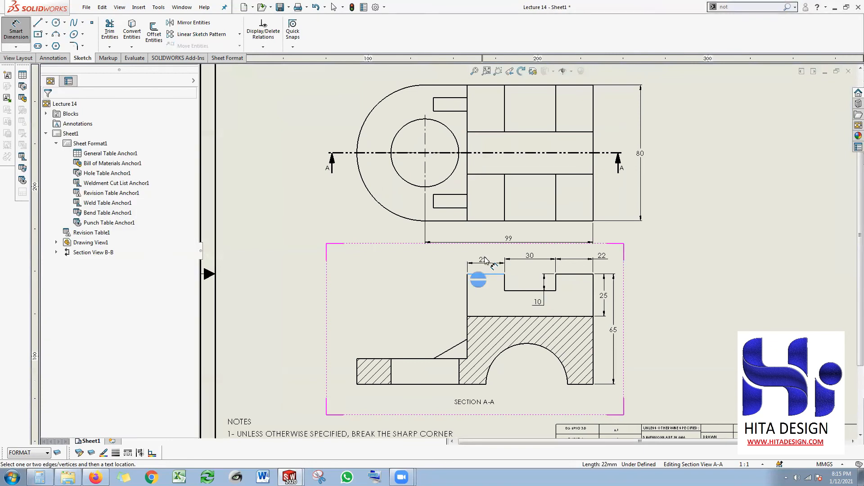
click(485, 260)
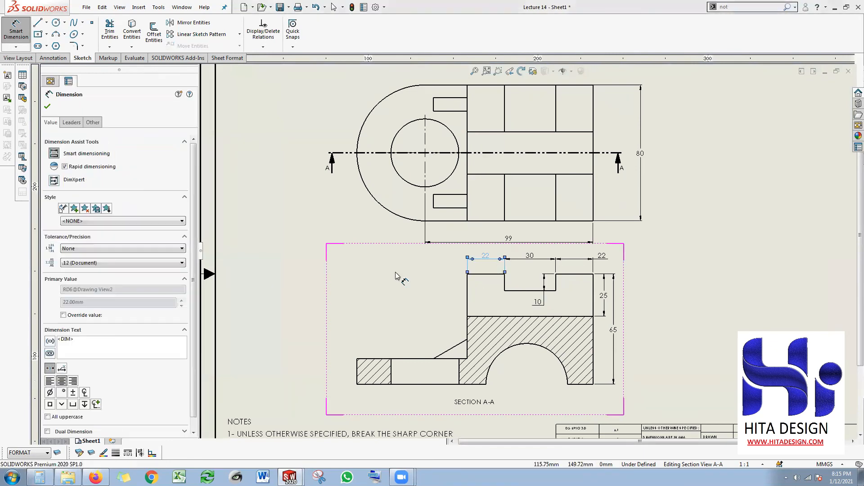
click(459, 329)
scroll(459, 329, up, 4)
scroll(488, 294, down, 4)
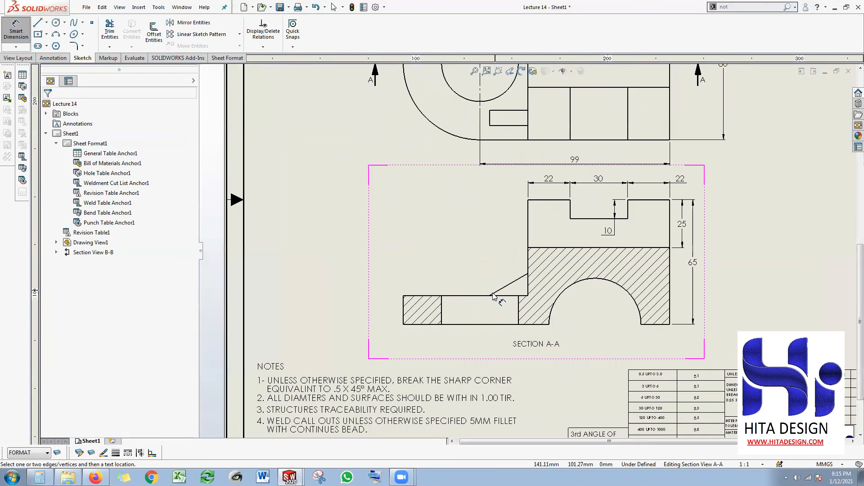
scroll(488, 294, down, 1)
click(504, 288)
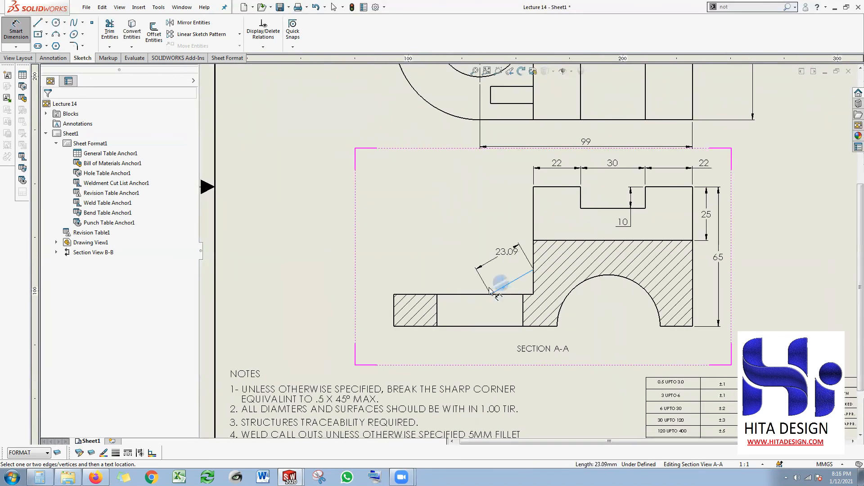
key(Escape)
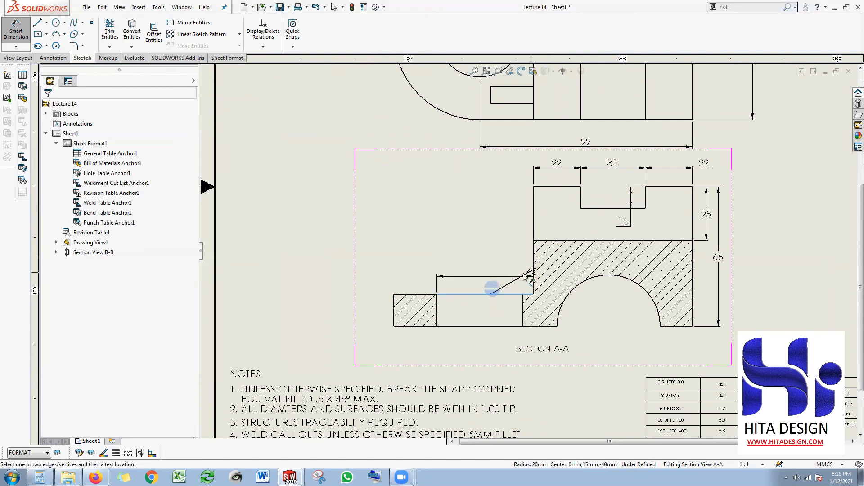
click(511, 293)
key(Escape)
Dimension the rib's horizontal length from its toe to the block's vertical face, placing it above the rib.
click(513, 280)
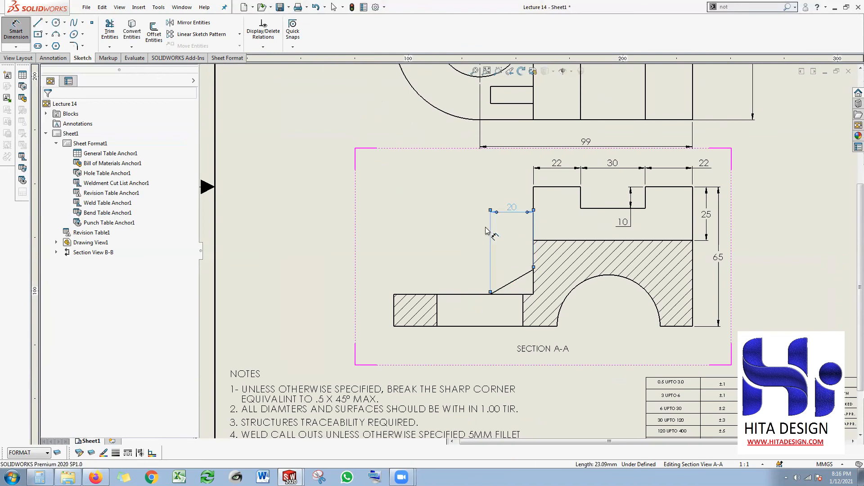
click(519, 210)
key(Escape)
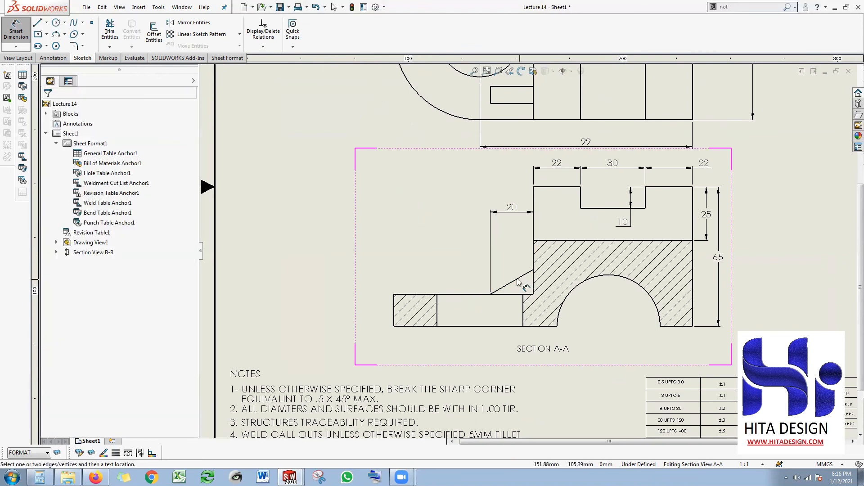
Dimension the angle between the rib's sloped edge and the base's upper edge in the section view.
click(517, 281)
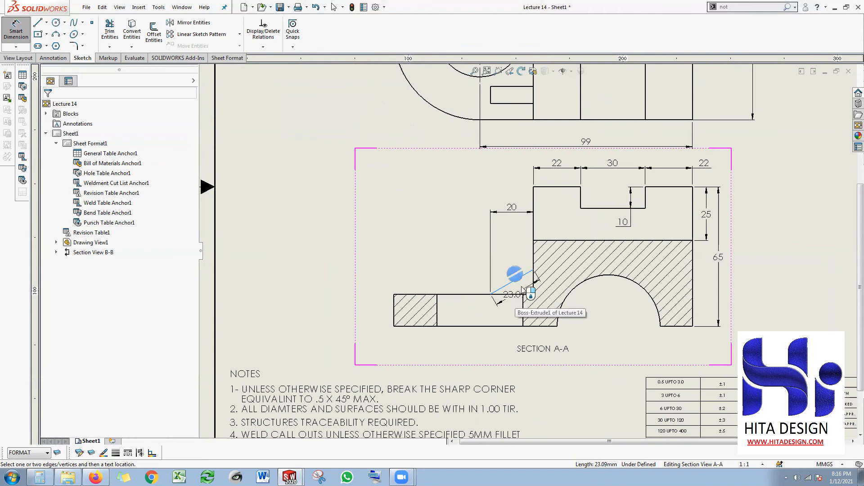
click(517, 293)
click(522, 287)
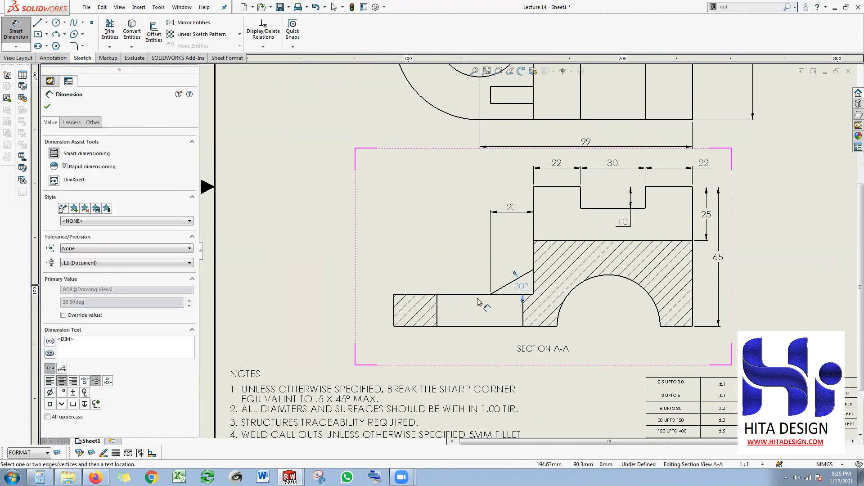
key(Escape)
Dimension the base's thickness at its outer end in the section view, placing the text outside the view.
scroll(455, 290, up, 2)
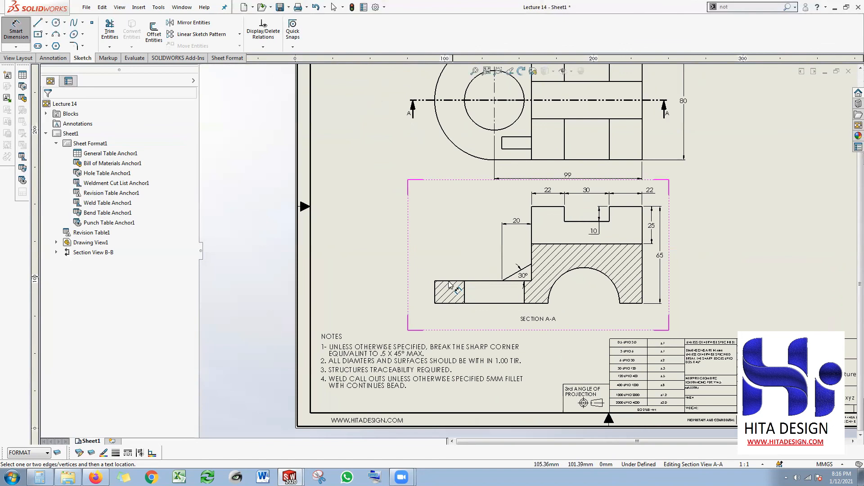
click(449, 281)
click(429, 293)
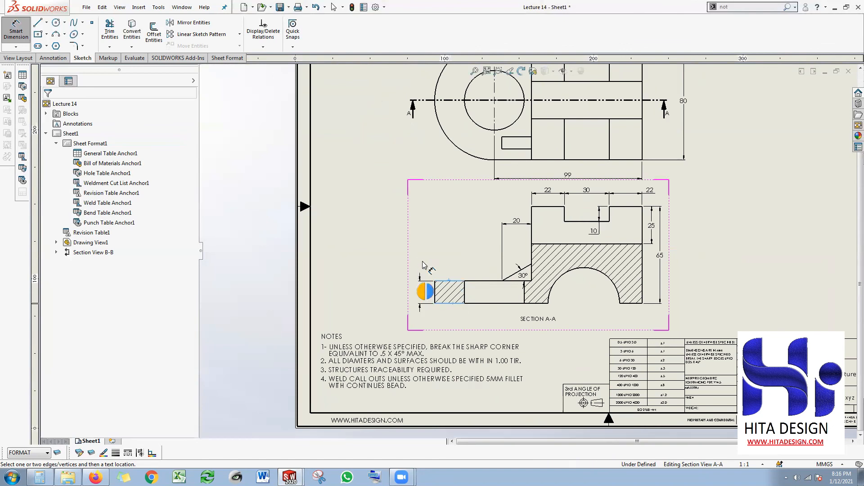
click(386, 269)
Dimension the arch's radius in the section view and the width of the foot between the arch and the straight end.
click(575, 272)
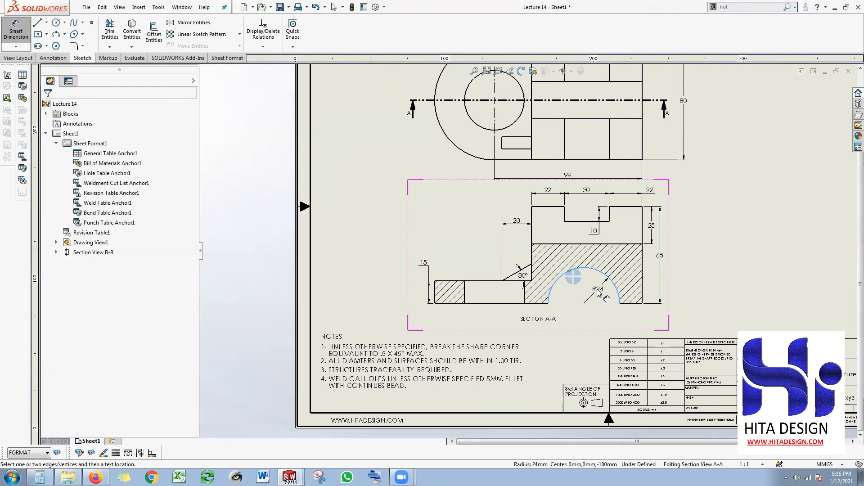
click(598, 291)
click(636, 308)
click(635, 304)
click(745, 314)
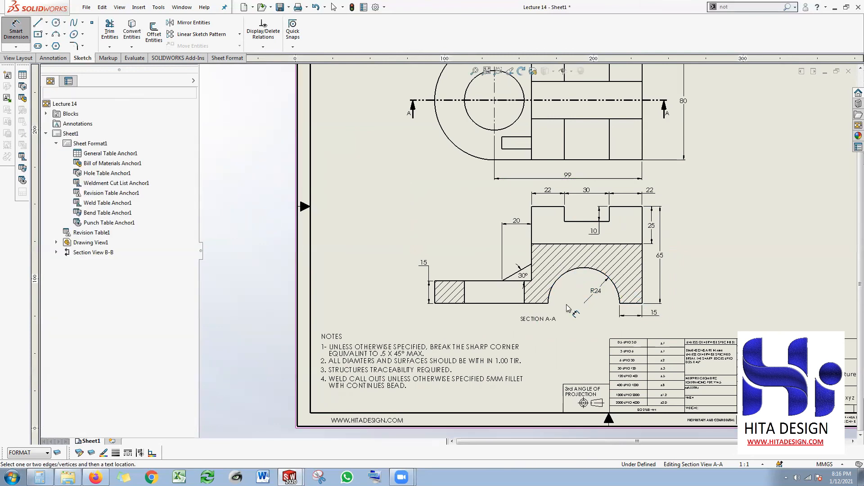
Dimension the horizontal distance from the base's outer end to the arch centre, and move the SECTION A-A label clear beneath it.
click(435, 292)
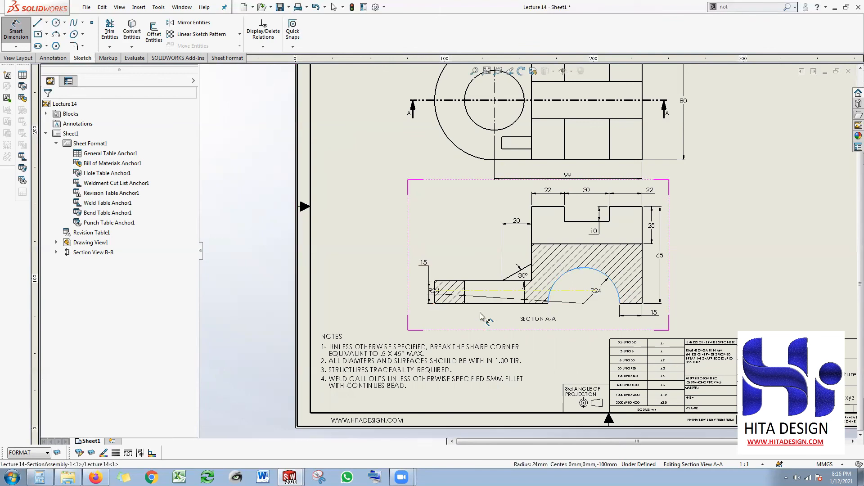
click(523, 322)
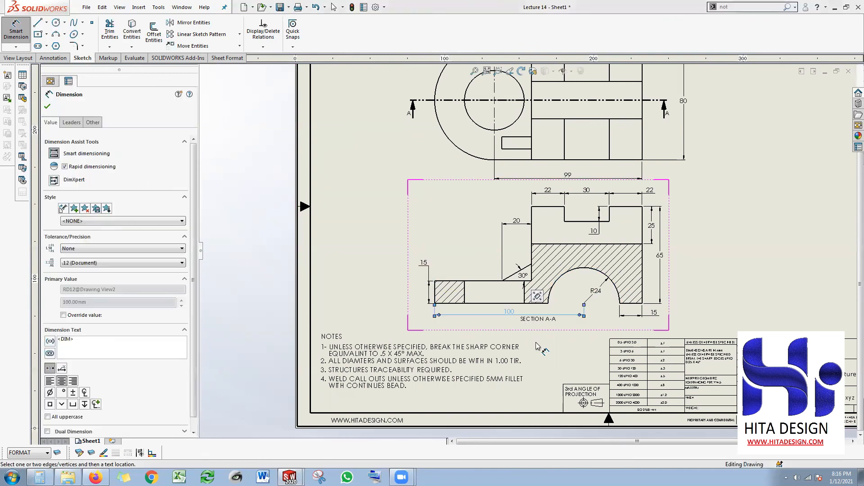
key(Escape)
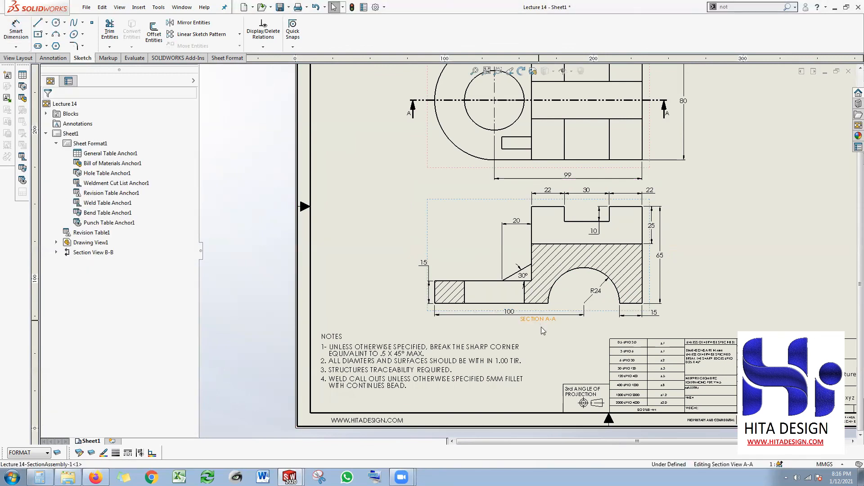
drag(541, 327, 544, 334)
click(568, 314)
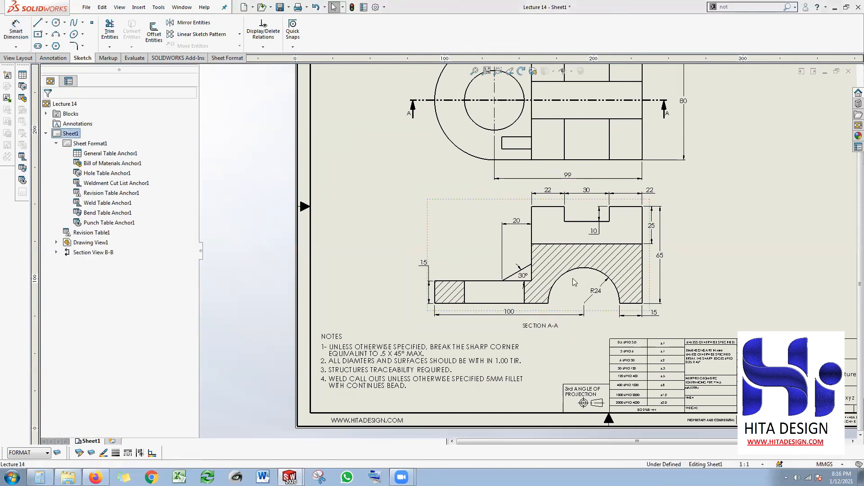
Dimension the width of the central lengthwise channel in the top view, placing it beside the straight end inside the overall width.
scroll(572, 266, up, 2)
scroll(633, 201, down, 1)
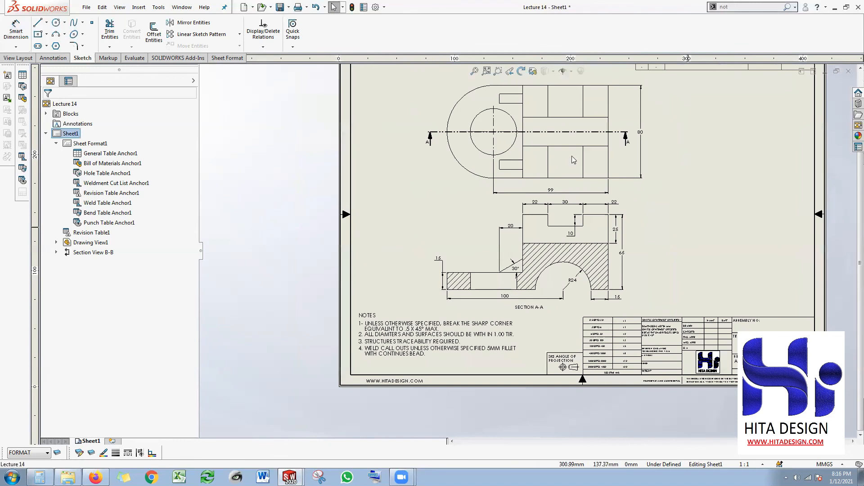
scroll(685, 180, up, 1)
click(21, 33)
scroll(541, 173, down, 2)
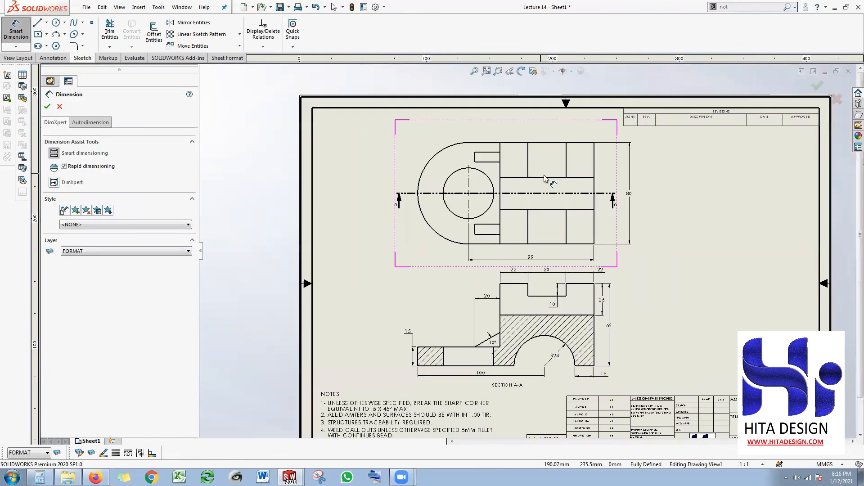
click(544, 179)
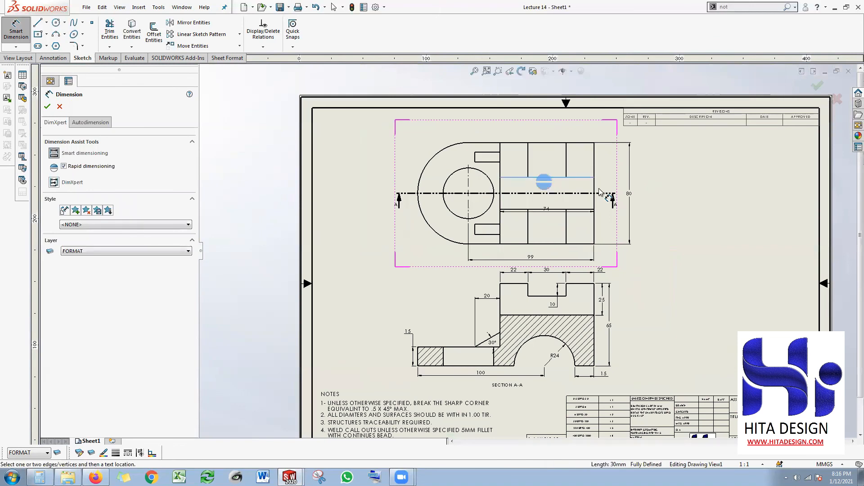
click(546, 209)
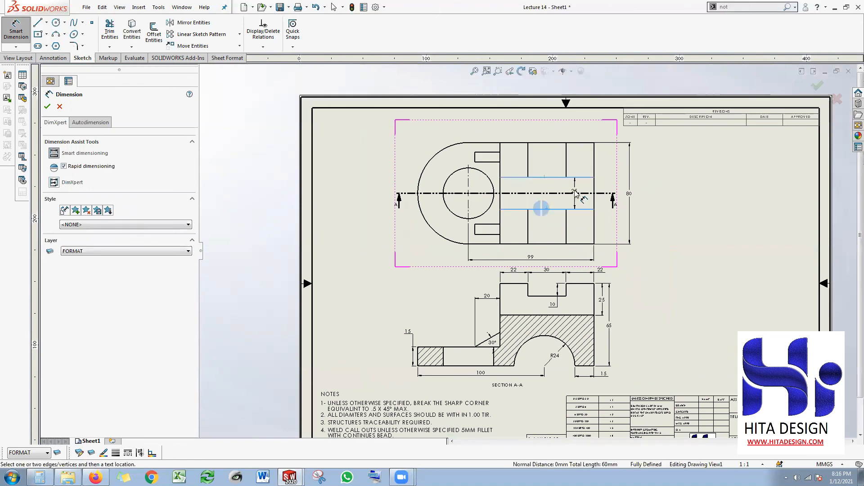
click(628, 194)
key(Escape)
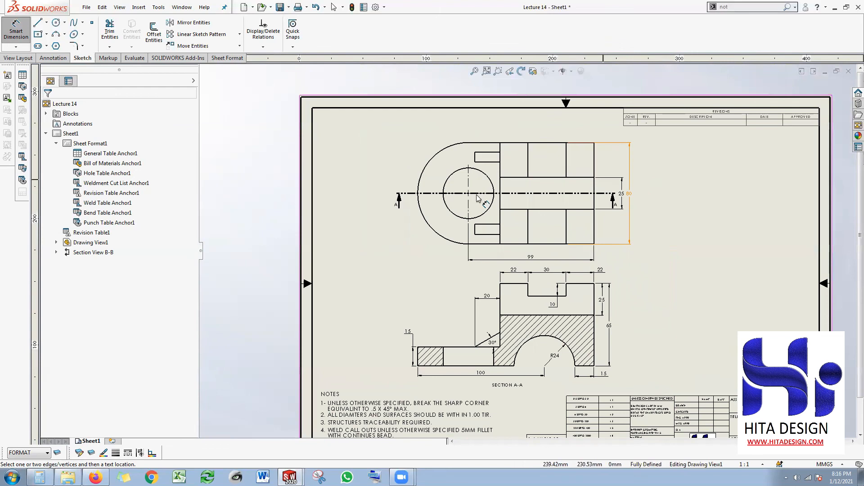
Dimension the hole's diameter in the top view, placing the text outside the block's rounded end.
scroll(456, 177, down, 2)
click(455, 175)
click(614, 178)
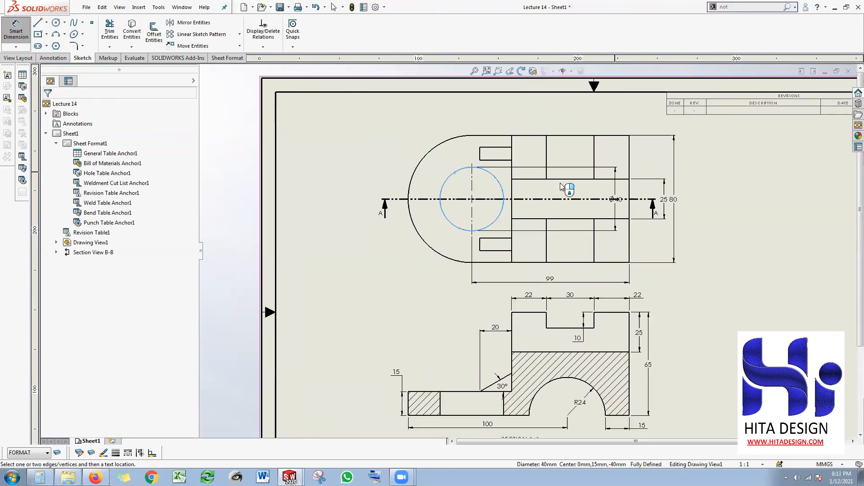
click(400, 141)
click(414, 167)
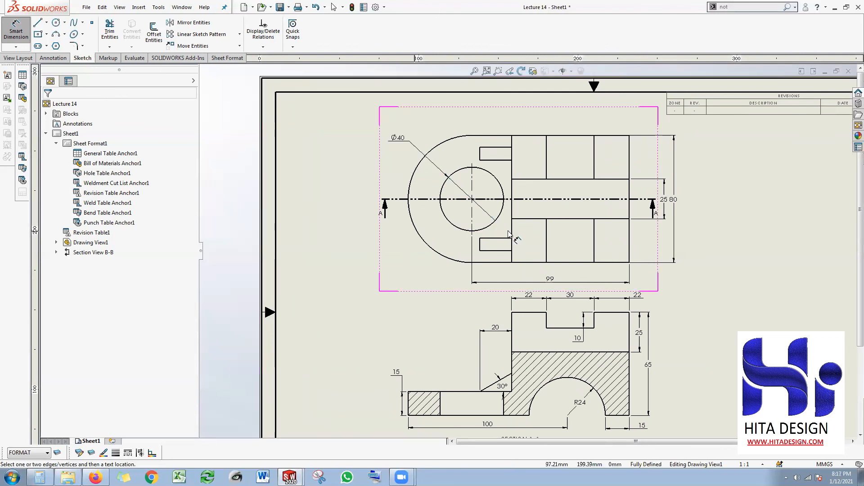
scroll(578, 246, up, 2)
scroll(552, 252, down, 1)
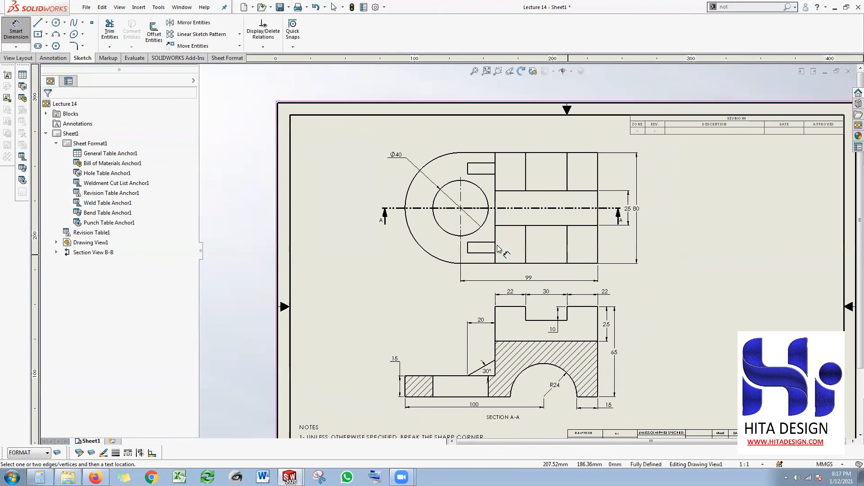
Dimension the lower rib in the top view: its distance from the block's long side edge and its width, both placed toward the rounded end.
scroll(498, 249, down, 1)
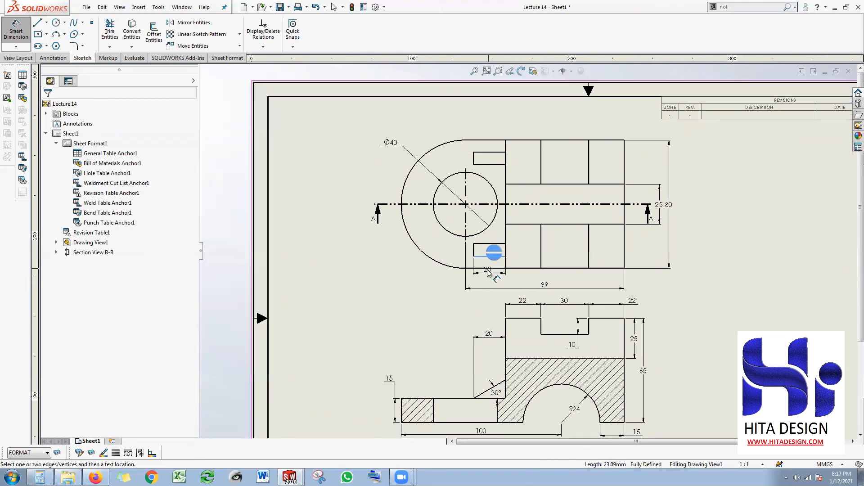
click(487, 268)
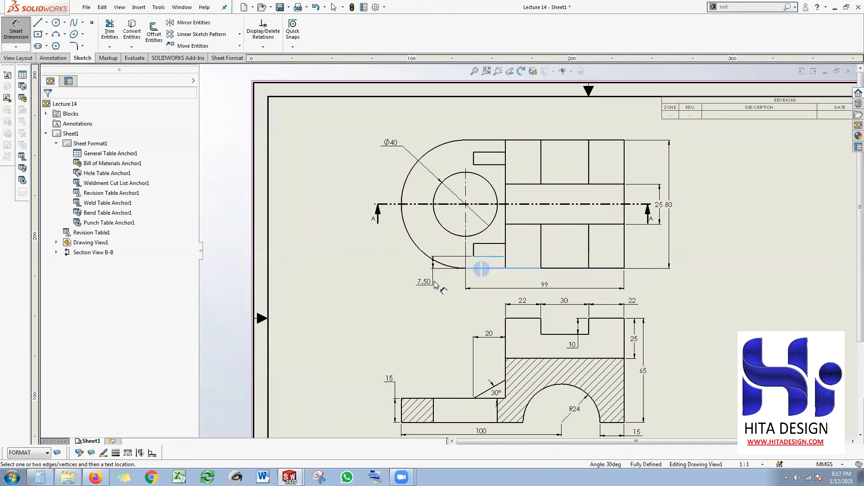
click(372, 276)
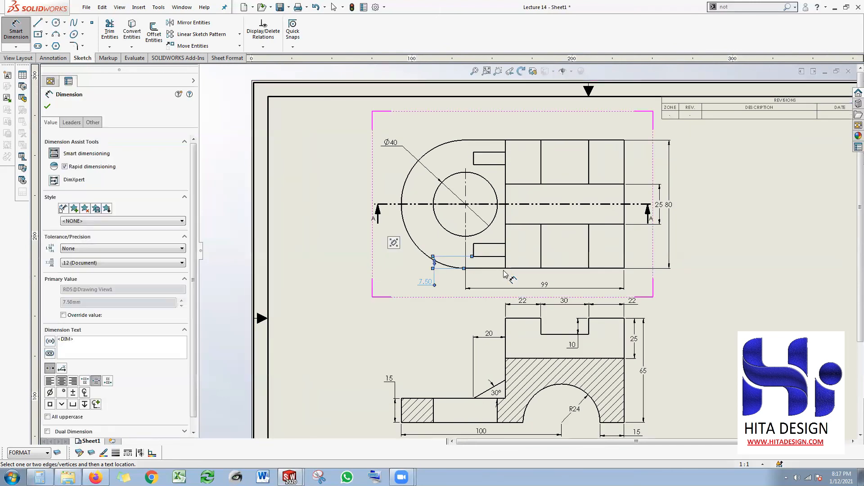
click(496, 244)
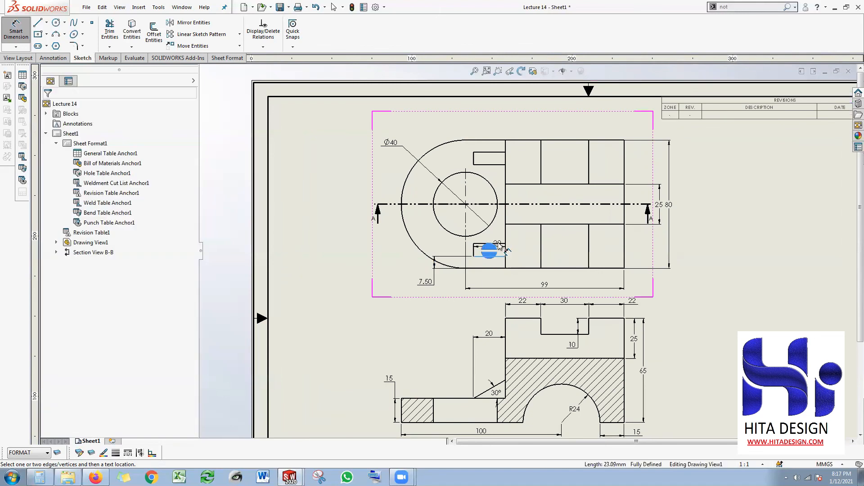
click(435, 239)
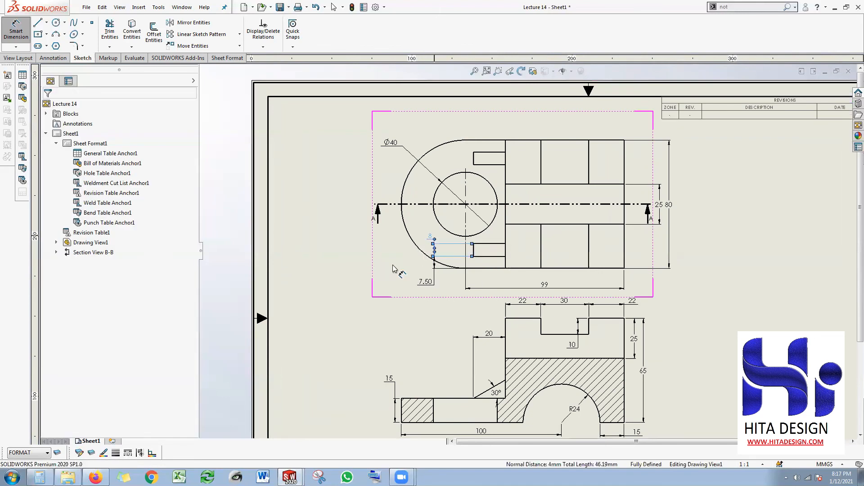
scroll(472, 282, up, 1)
scroll(613, 284, up, 1)
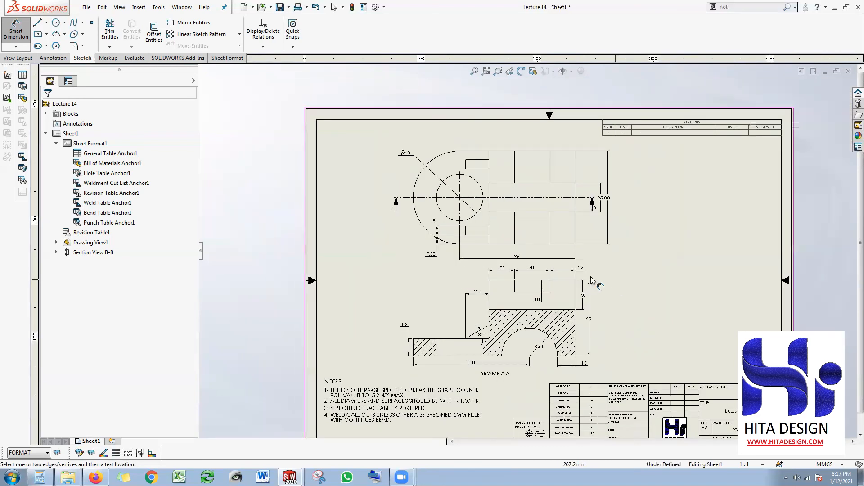
Save the drawing as Lecture 14.SLDDRW in the Lecture 14 folder.
scroll(610, 270, up, 1)
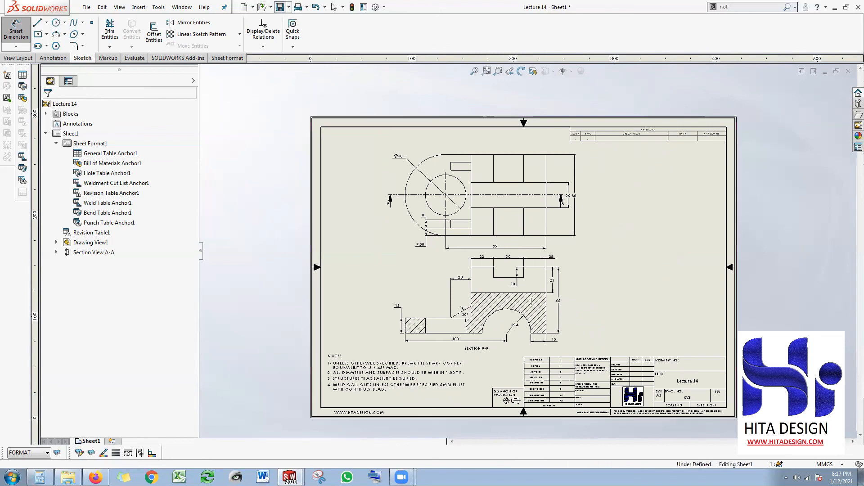
key(ctrl+s)
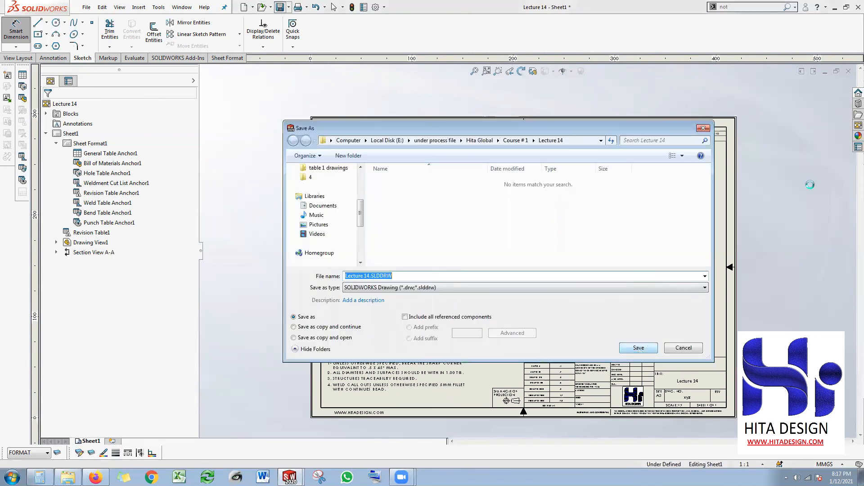
key(Return)
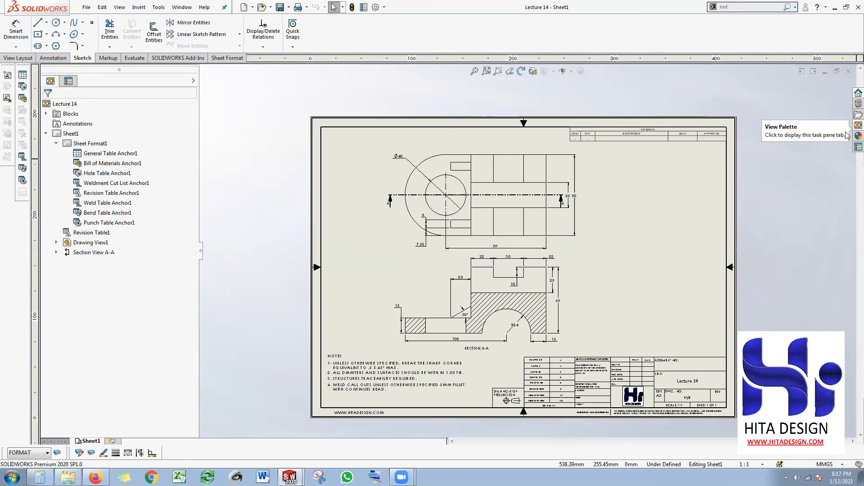
Place an isometric view of Lecture 14.SLDPRT on the sheet, in the empty area beside the top and section views.
click(852, 127)
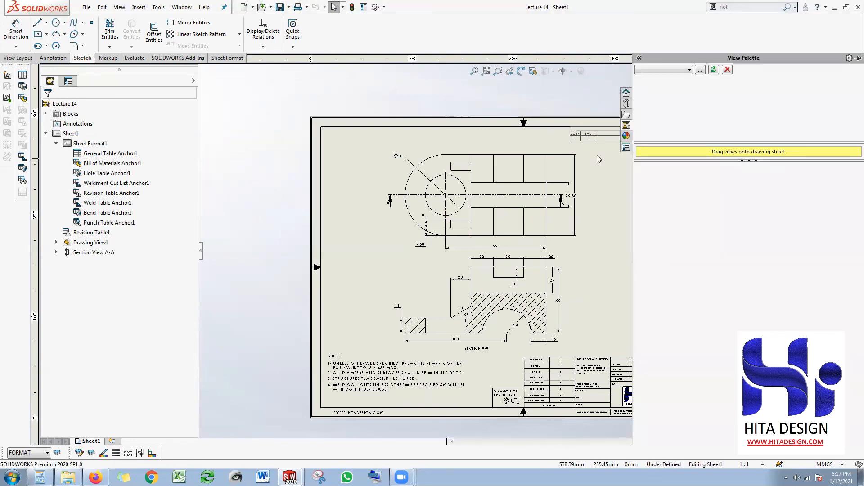
click(675, 70)
click(656, 79)
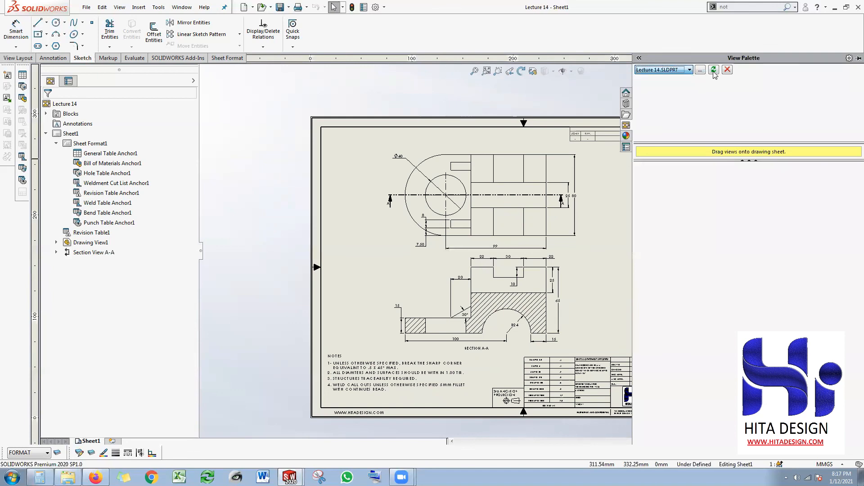
click(714, 70)
mouse_move(666, 230)
mouse_down()
mouse_move(630, 281)
mouse_move(670, 259)
mouse_up()
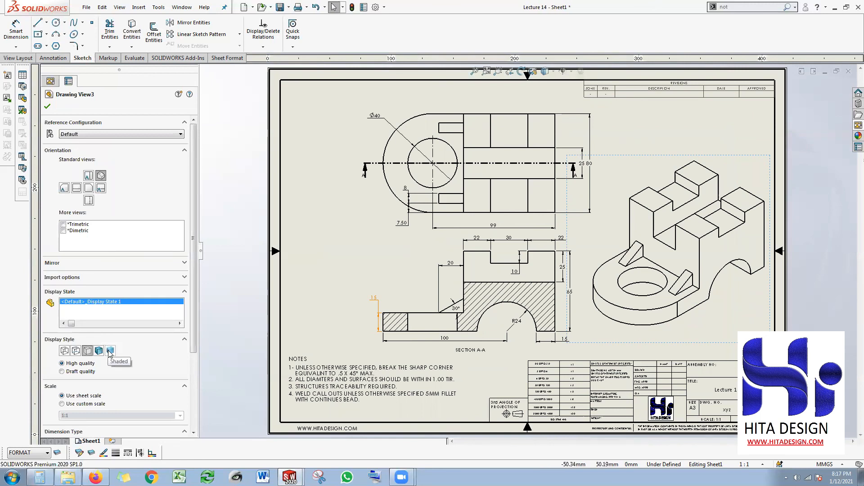
Set the isometric view's display style to Shaded and deselect the view.
click(110, 351)
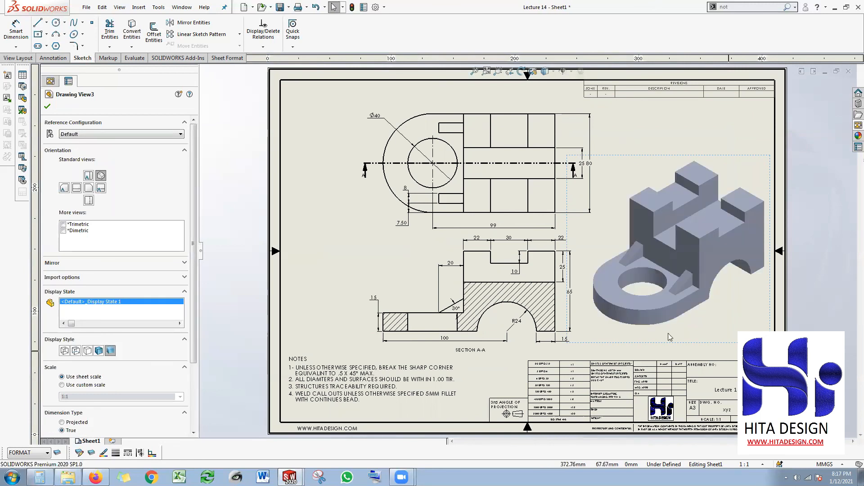
key(f)
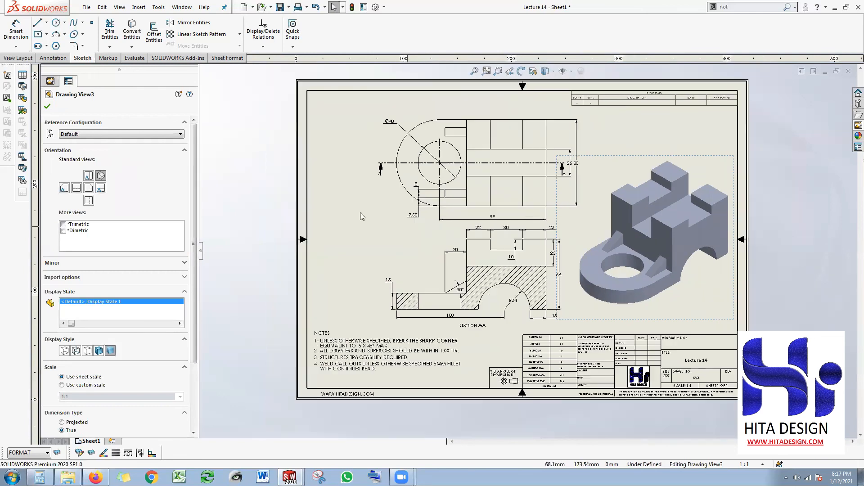
click(305, 177)
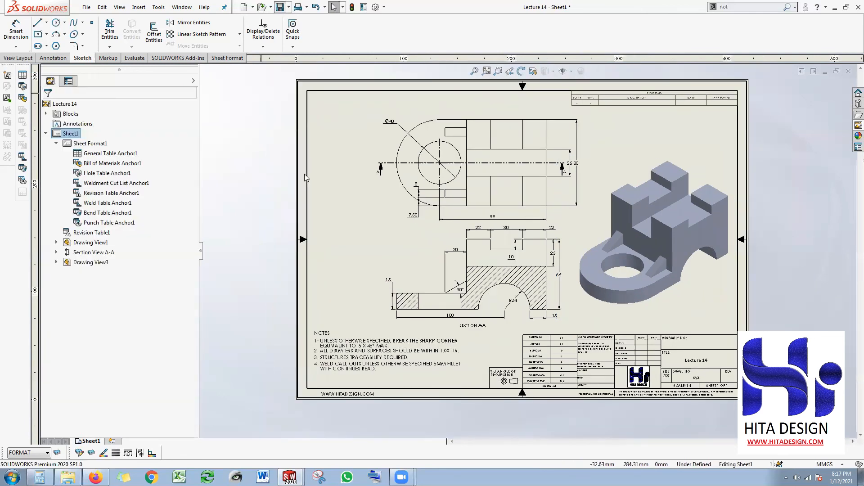
Check the whole sheet in a print preview and return to the drawing.
click(307, 7)
click(315, 29)
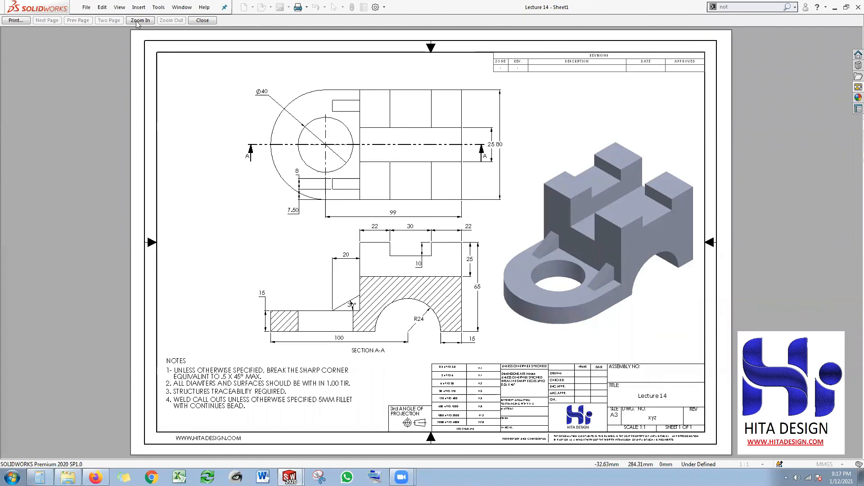
click(202, 20)
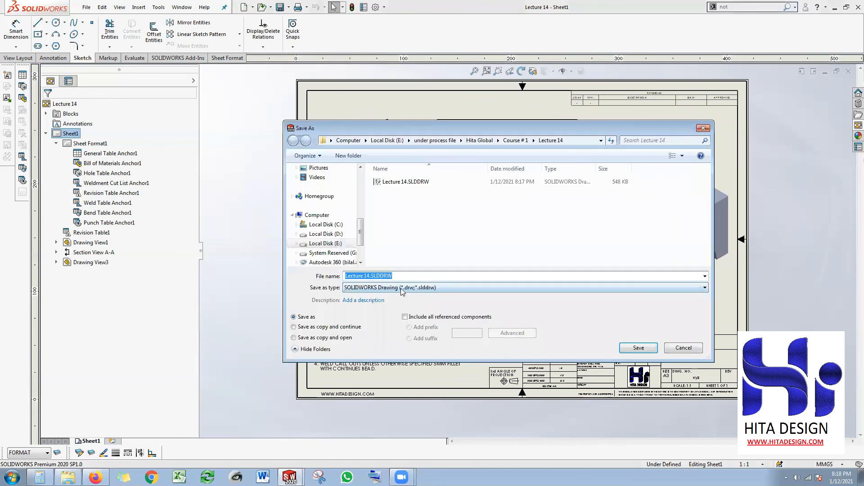
Save a copy of the drawing in Adobe Portable Document Format (*.pdf) in the Lecture 14 folder.
click(400, 289)
click(423, 317)
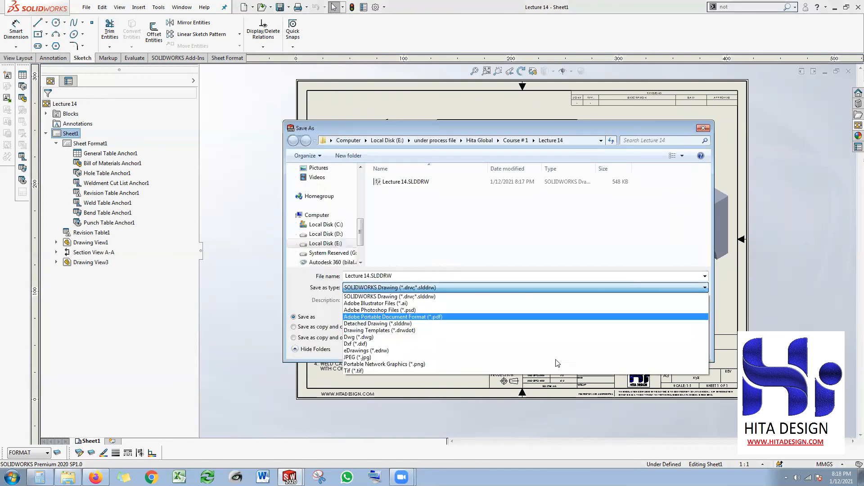
click(636, 364)
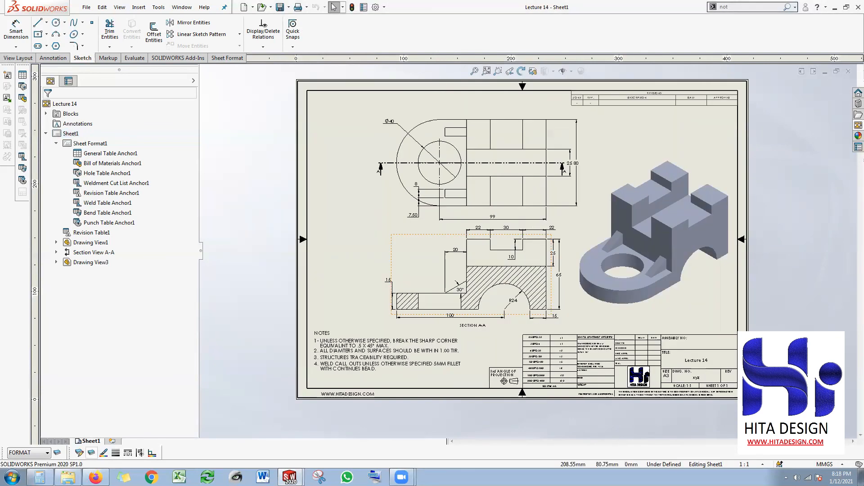
Switch to the Lecture 14 folder in Windows Explorer and open Lecture 14.pdf in Adobe Reader.
right_click(65, 476)
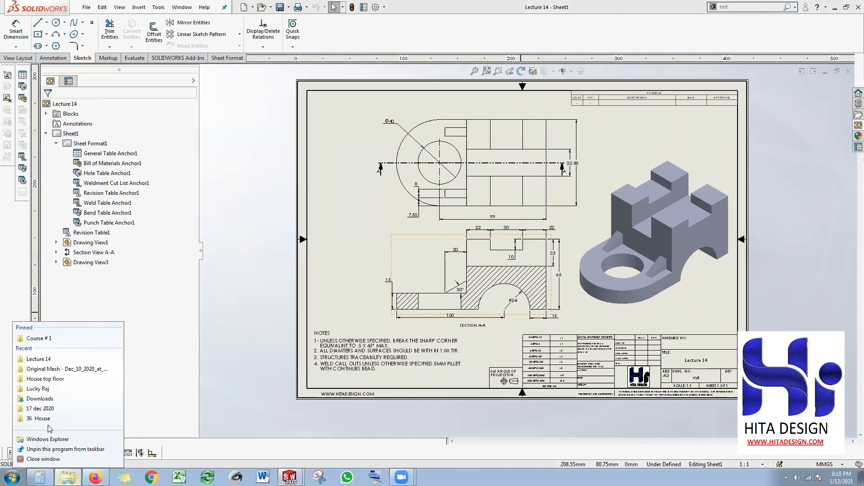
click(45, 359)
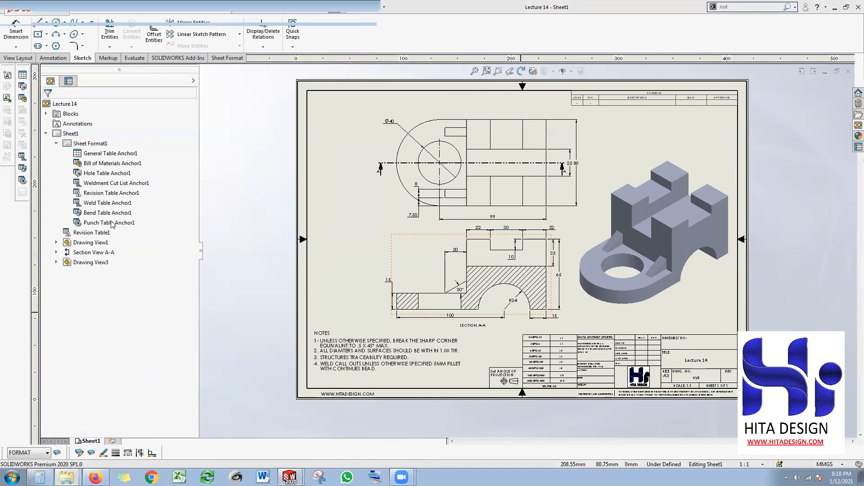
double_click(171, 61)
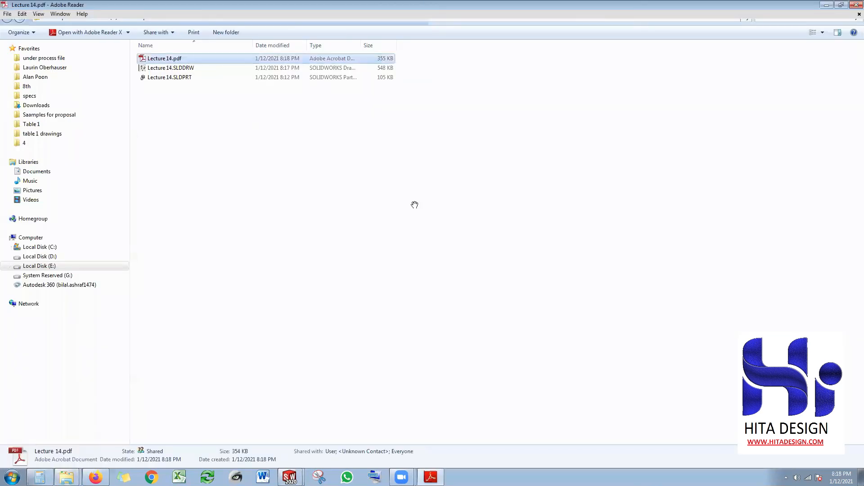